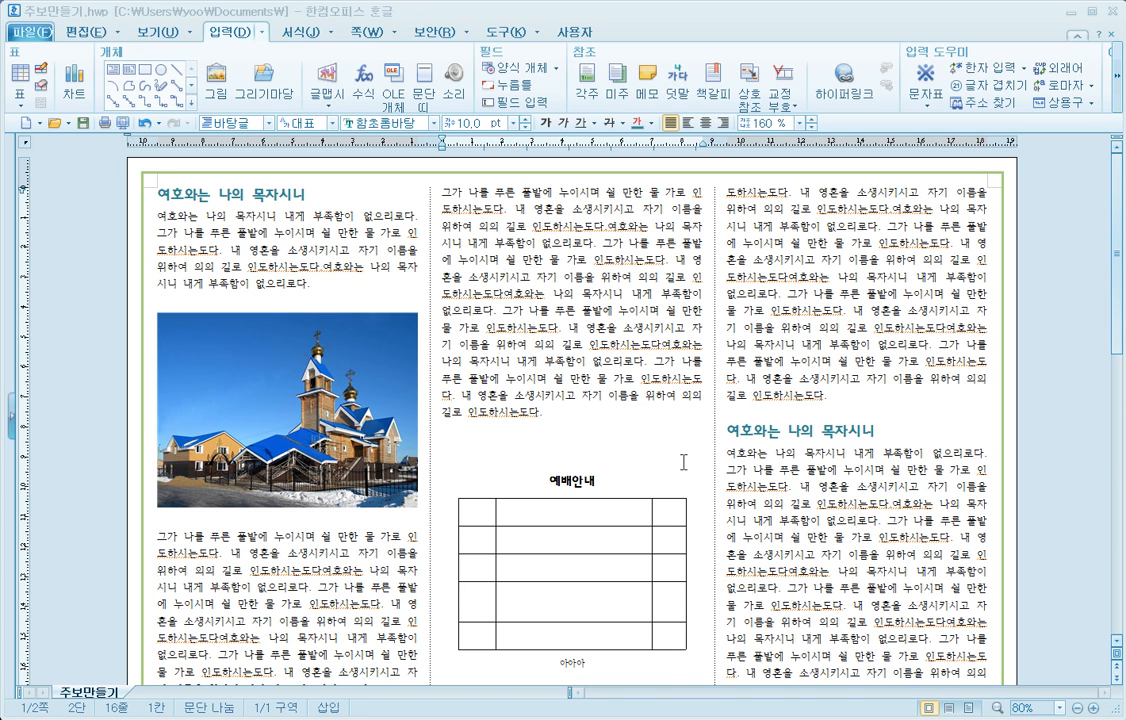
Look over the three-column page around the 예배안내 table and the start of the second page
click(559, 404)
scroll(623, 455, down, 3)
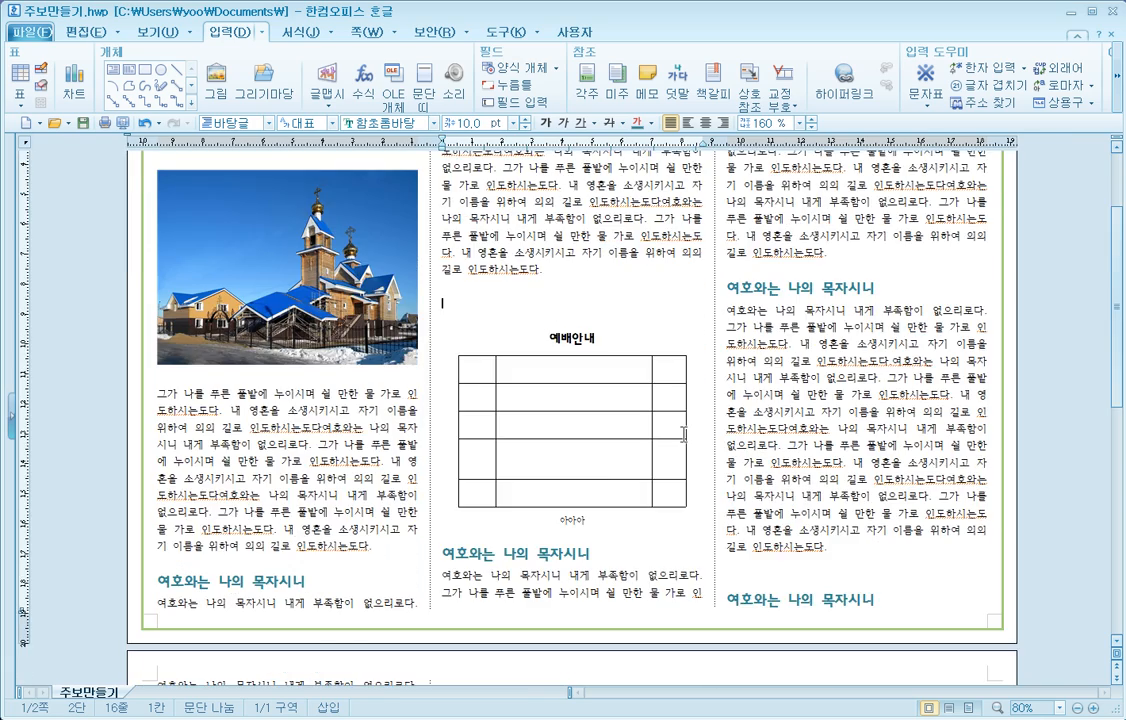
scroll(684, 434, up, 4)
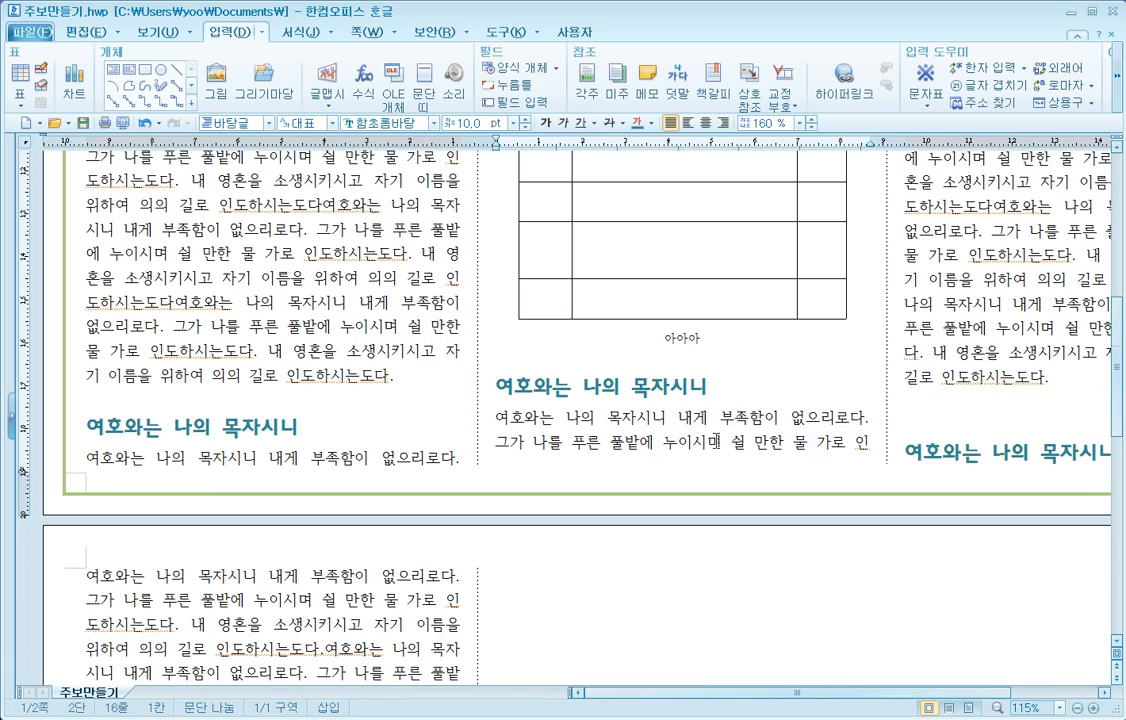
scroll(705, 414, up, 3)
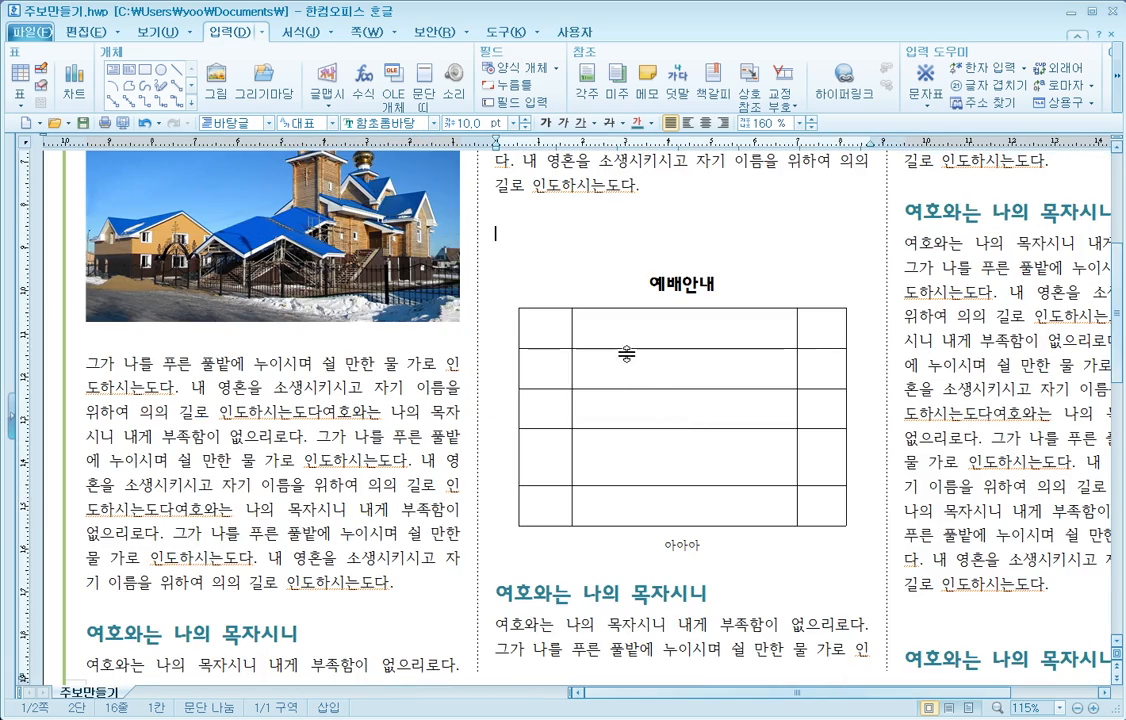
scroll(606, 345, down, 5)
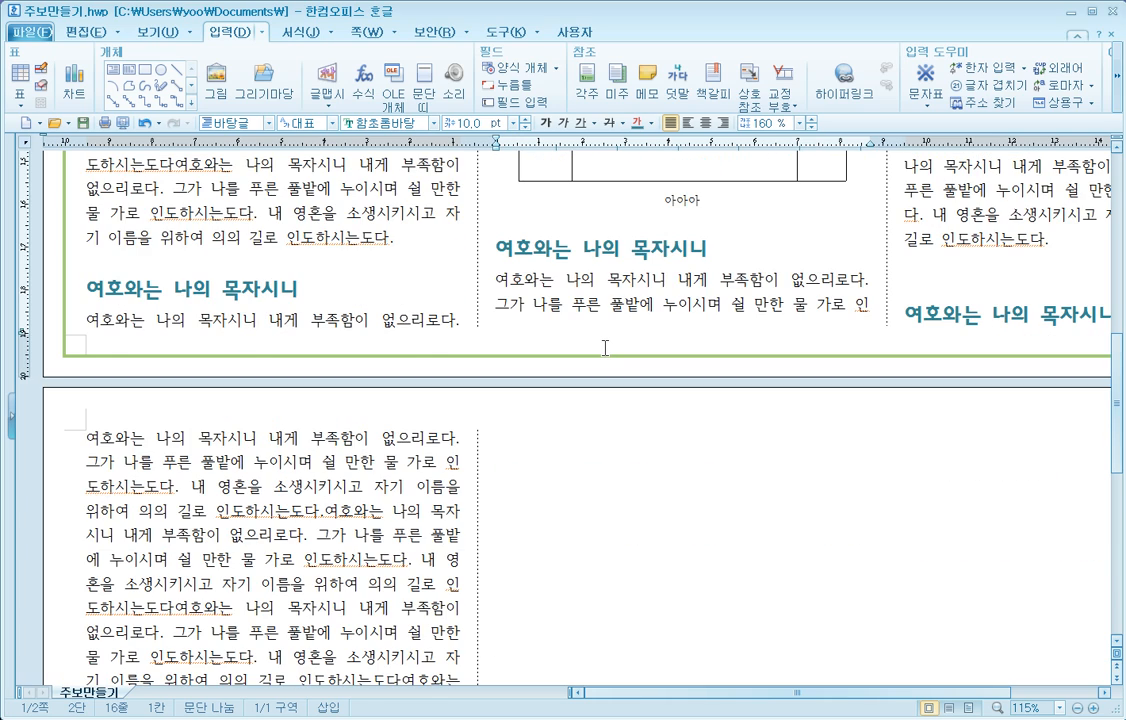
scroll(640, 342, up, 4)
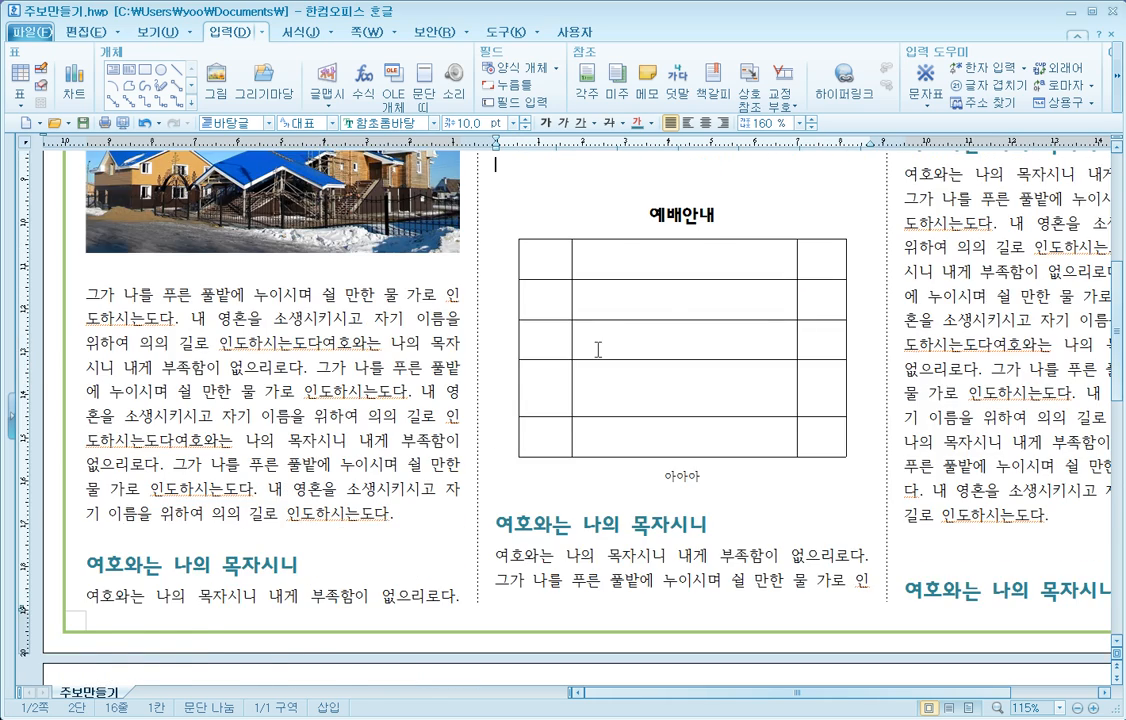
scroll(630, 349, down, 4)
scroll(596, 340, up, 3)
scroll(596, 335, up, 2)
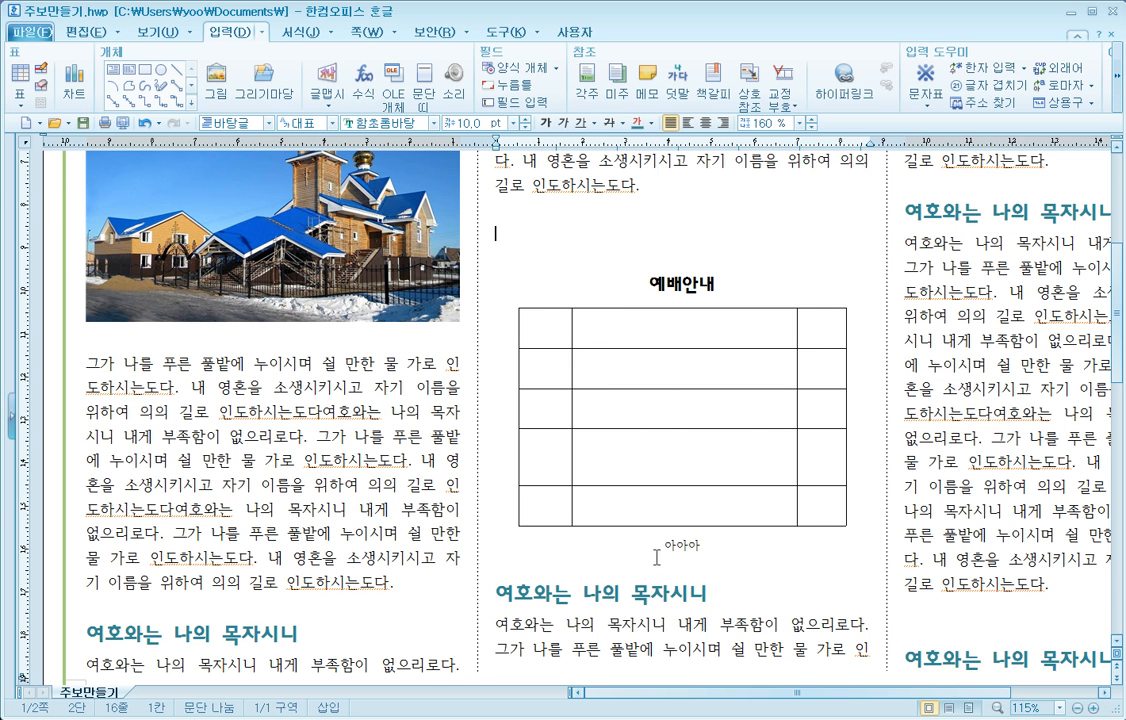
scroll(658, 557, up, 3)
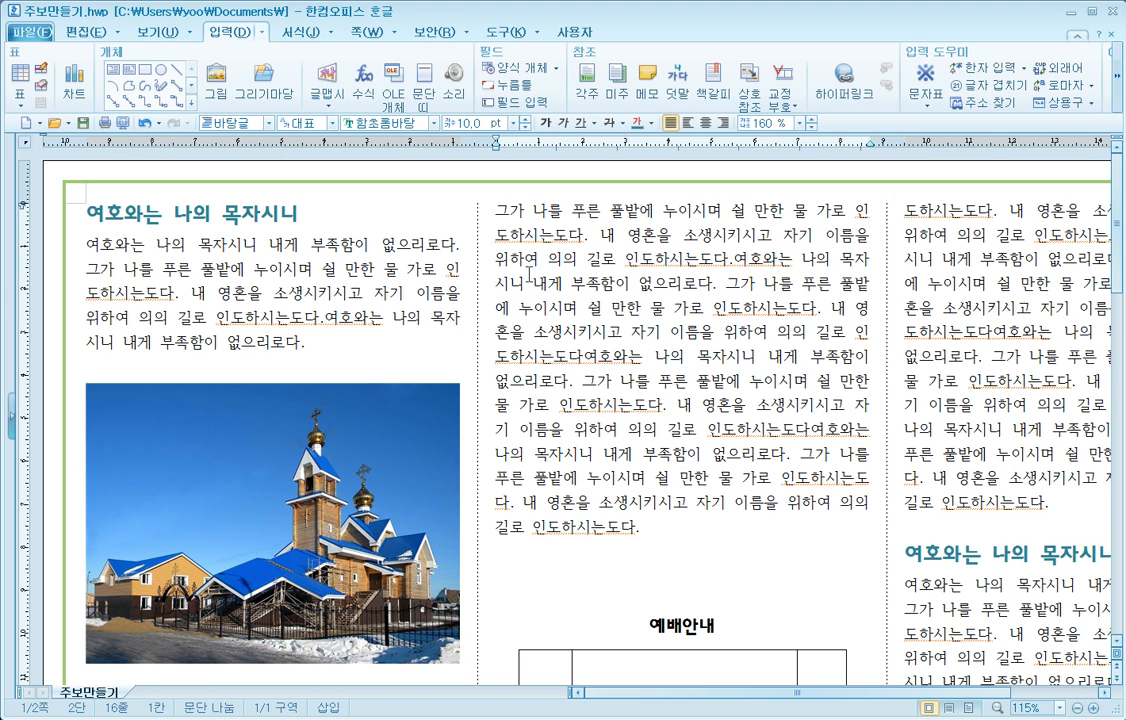
Delete the body text and empty lines above the 예배안내 heading in the middle column
drag(523, 284, 698, 534)
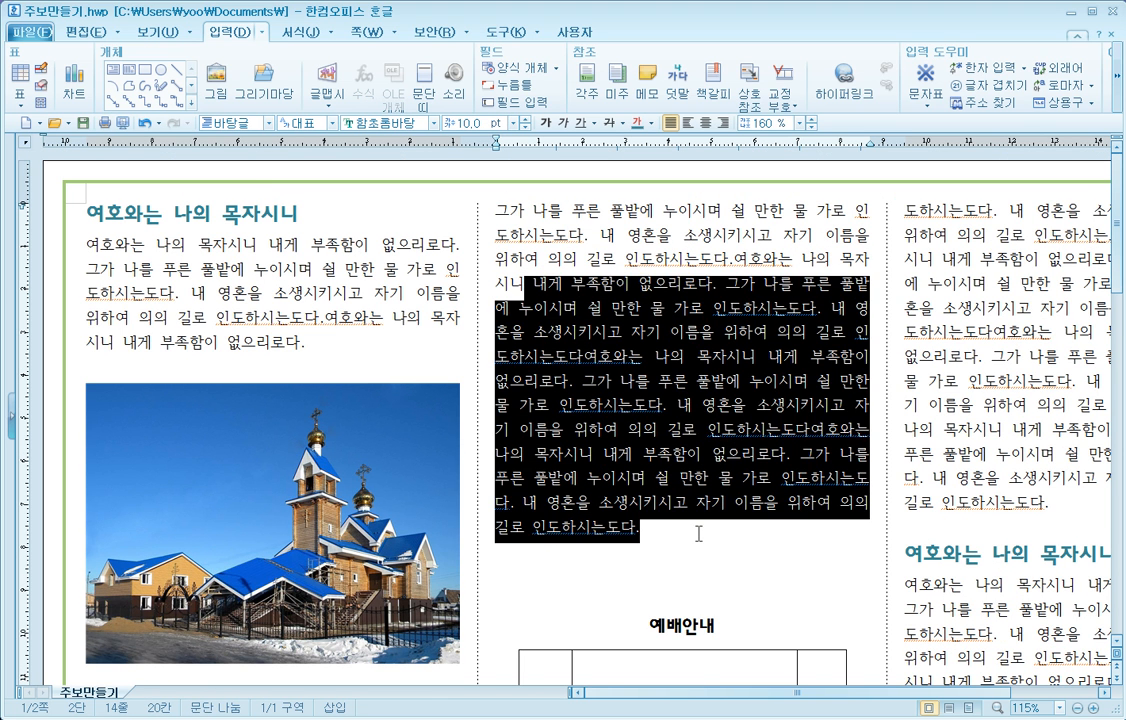
key(Delete)
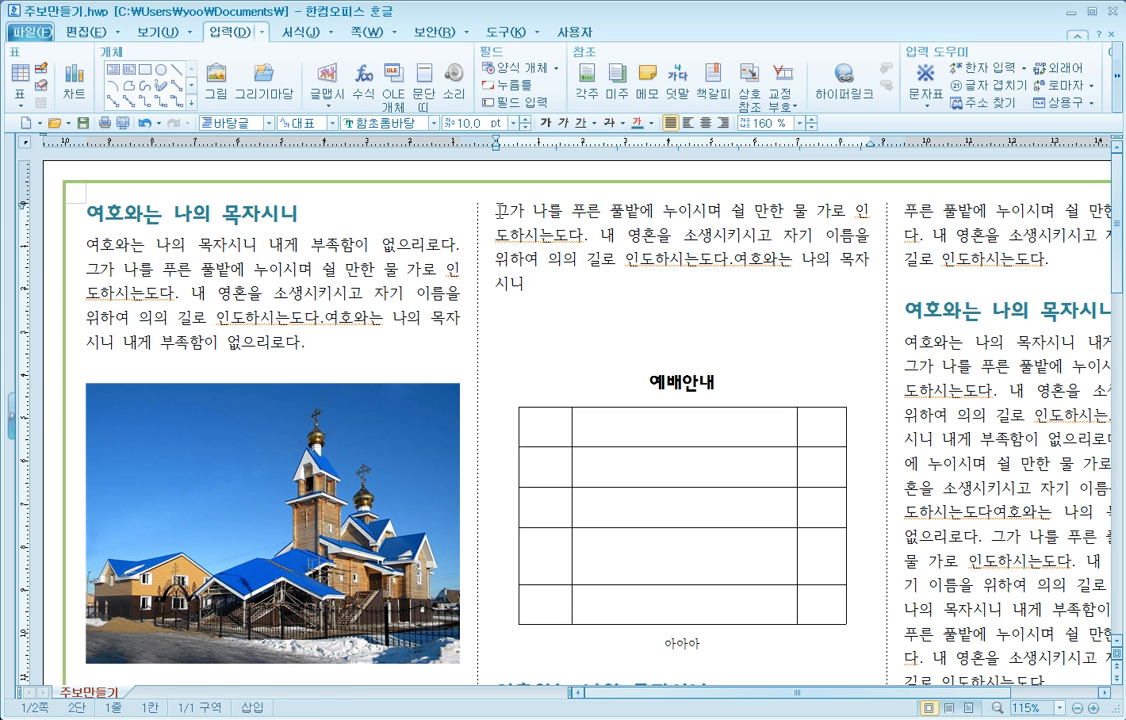
drag(500, 211, 681, 329)
key(Delete)
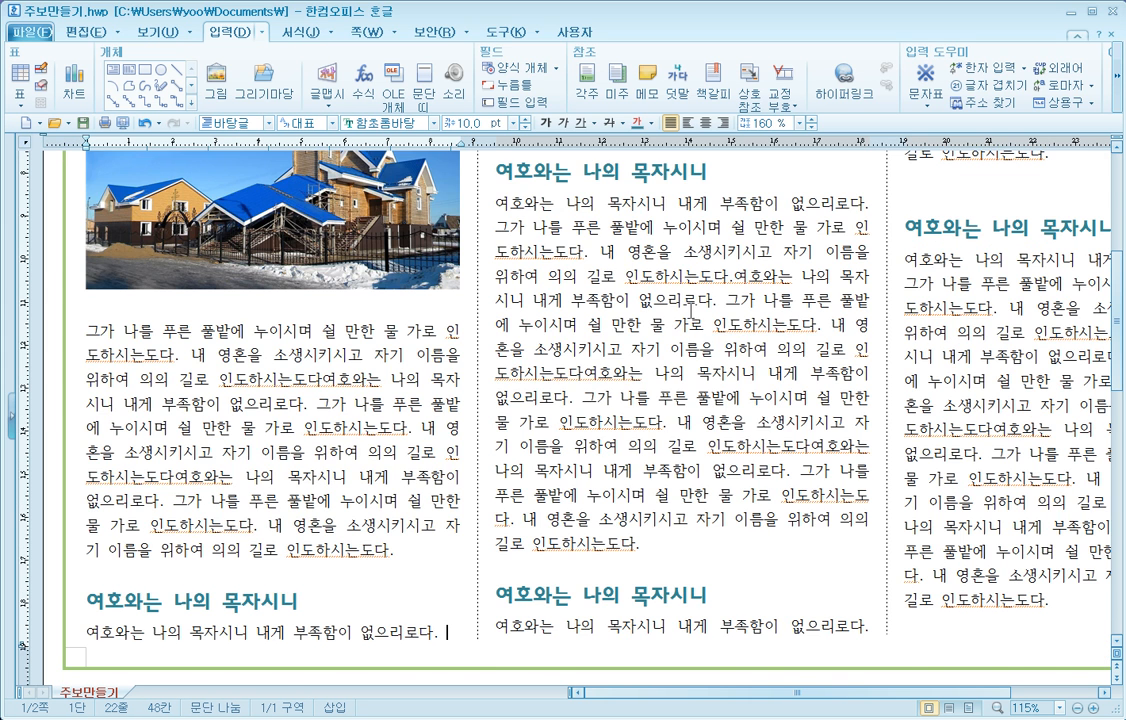
scroll(605, 311, up, 5)
click(516, 182)
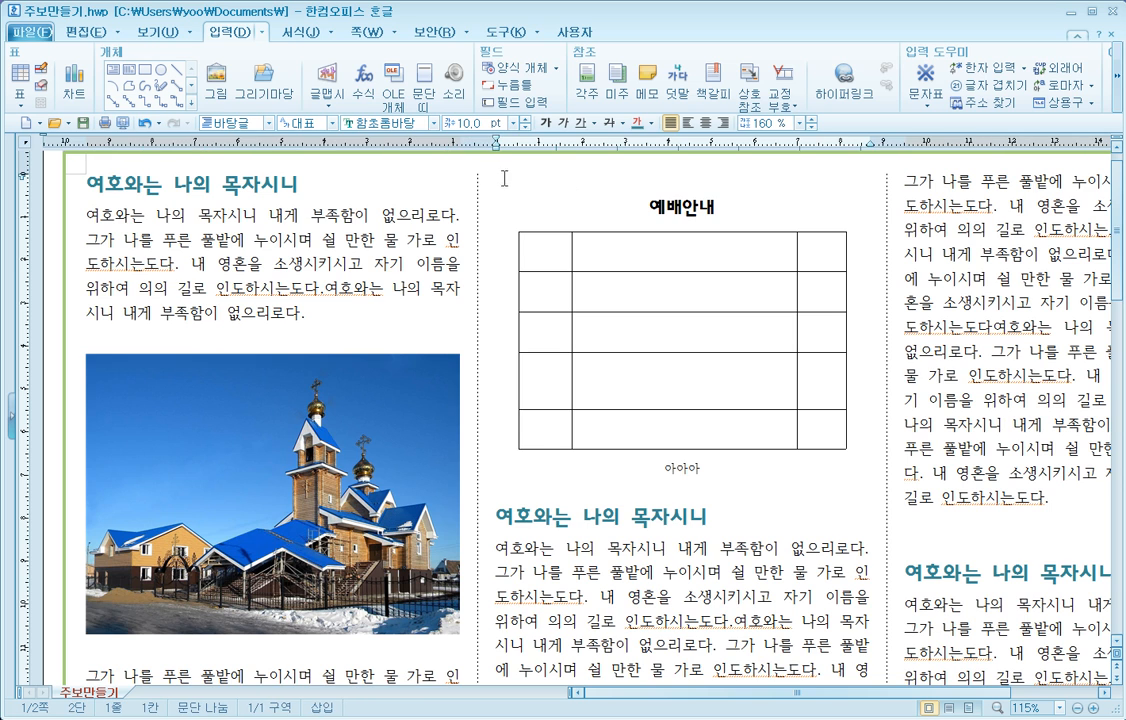
key(BackSpace)
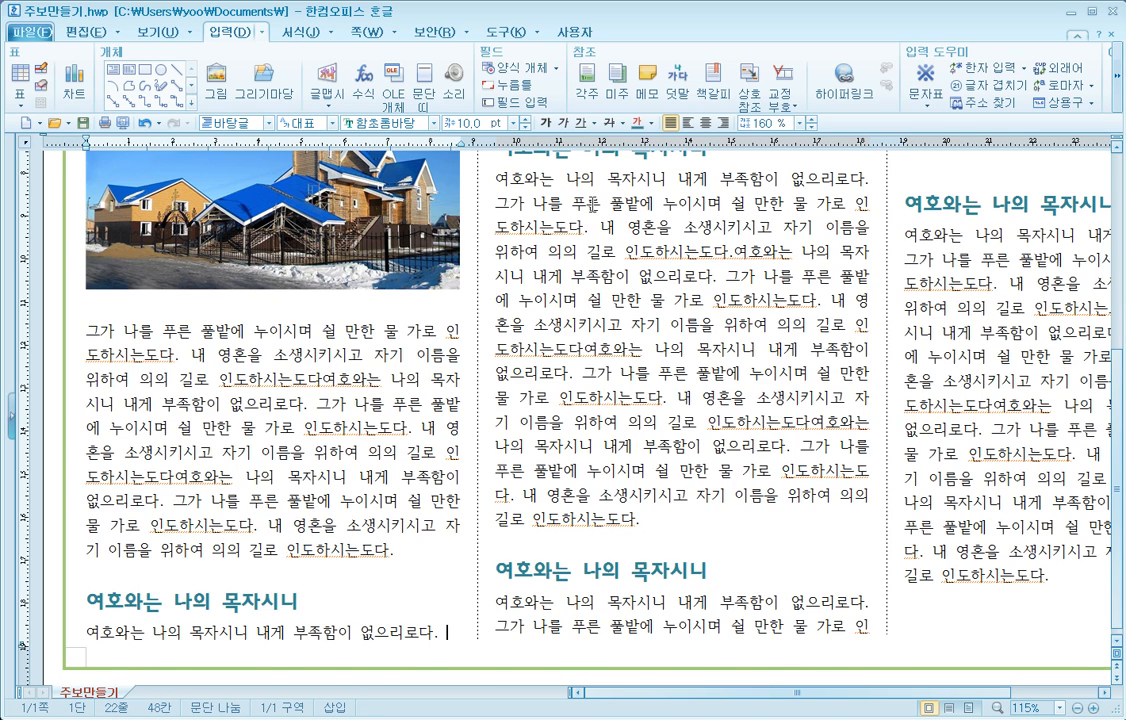
scroll(586, 186, up, 6)
click(653, 211)
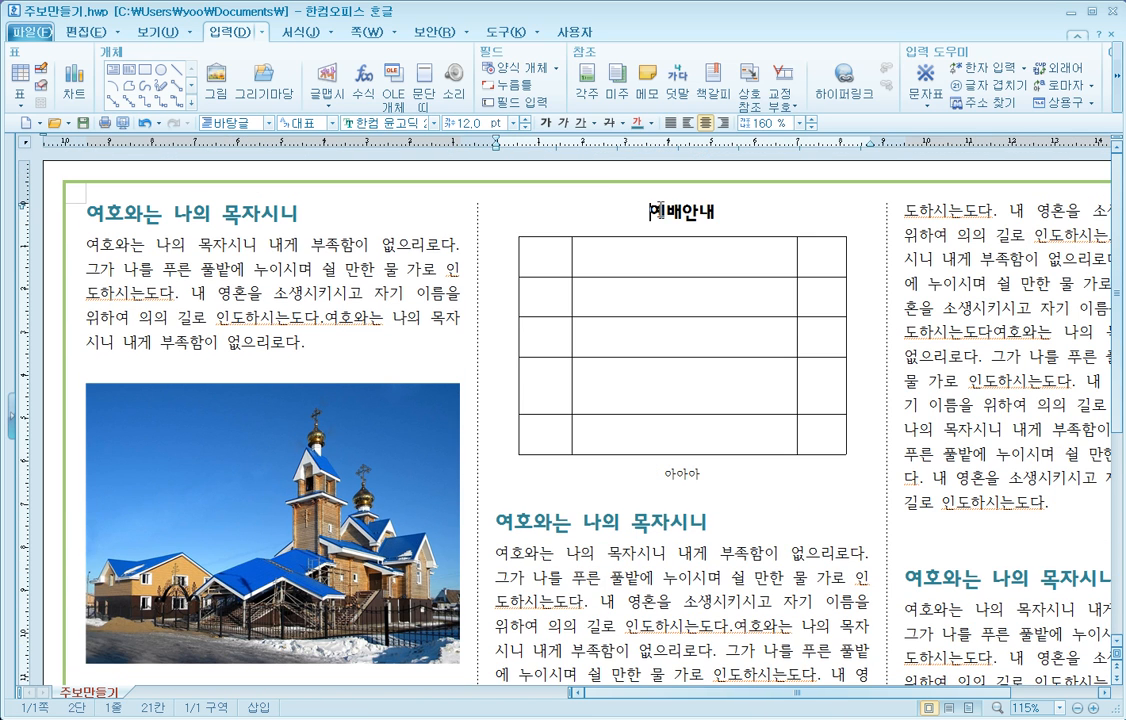
Delete the opening sentences under the first heading below the 예배안내 table and add two blank lines after the remaining paragraph
drag(499, 551, 665, 477)
key(Delete)
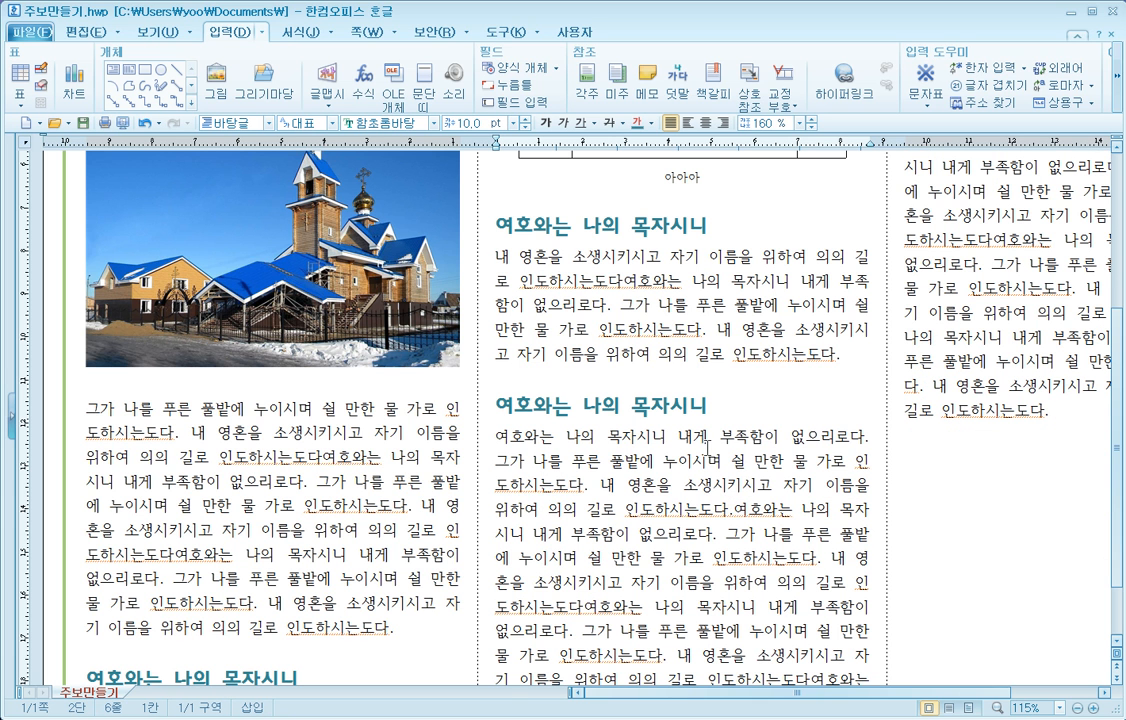
click(851, 354)
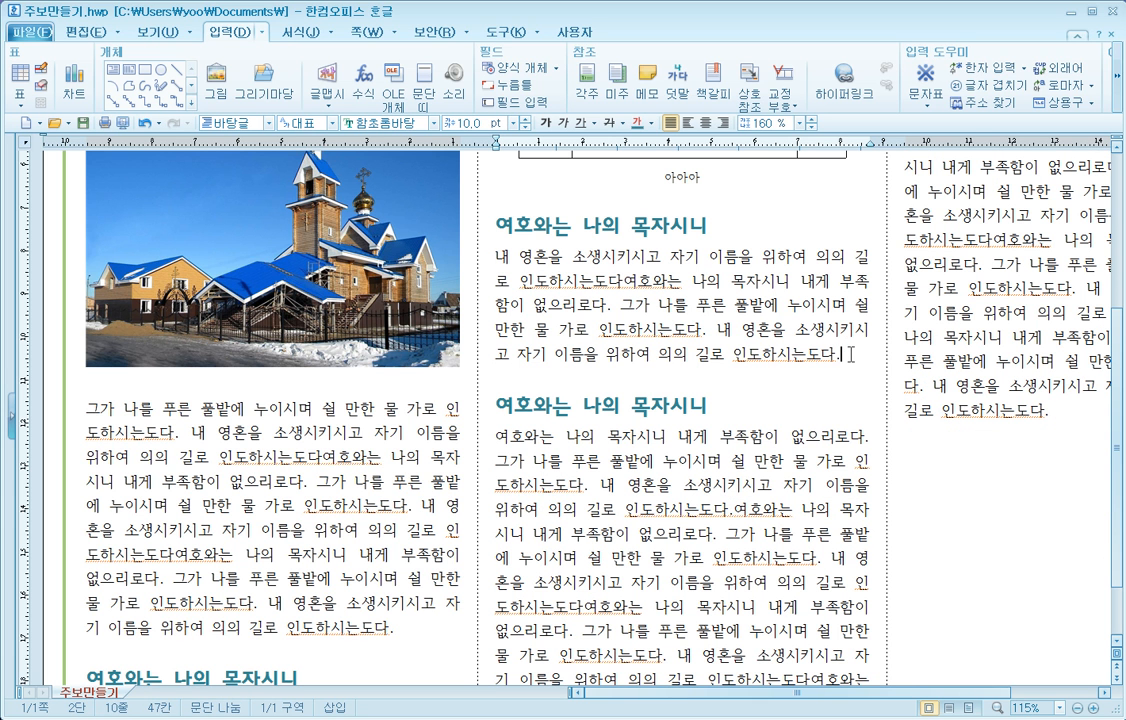
key(Return)
key(Return)
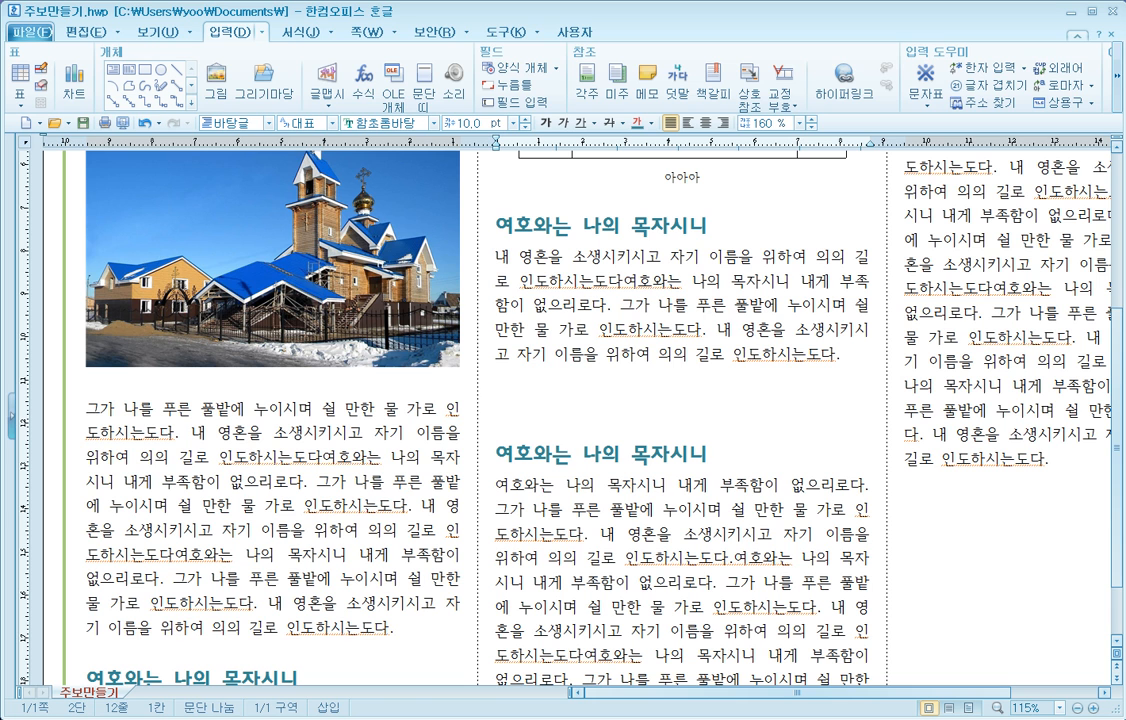
click(729, 358)
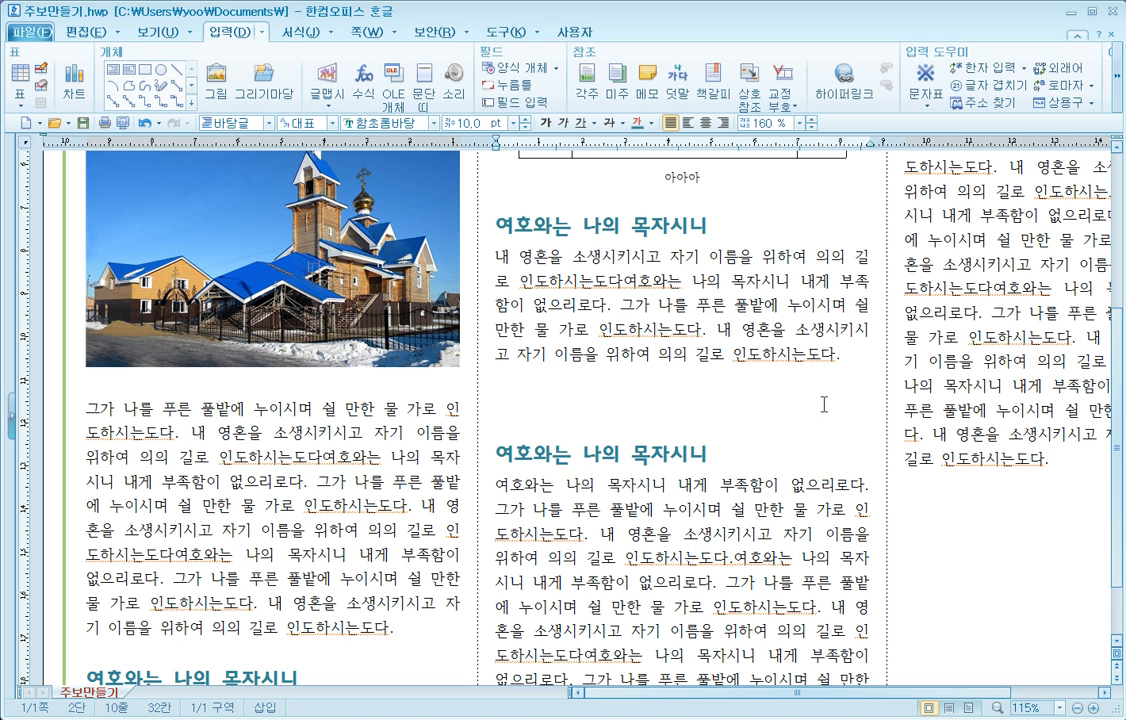
click(522, 378)
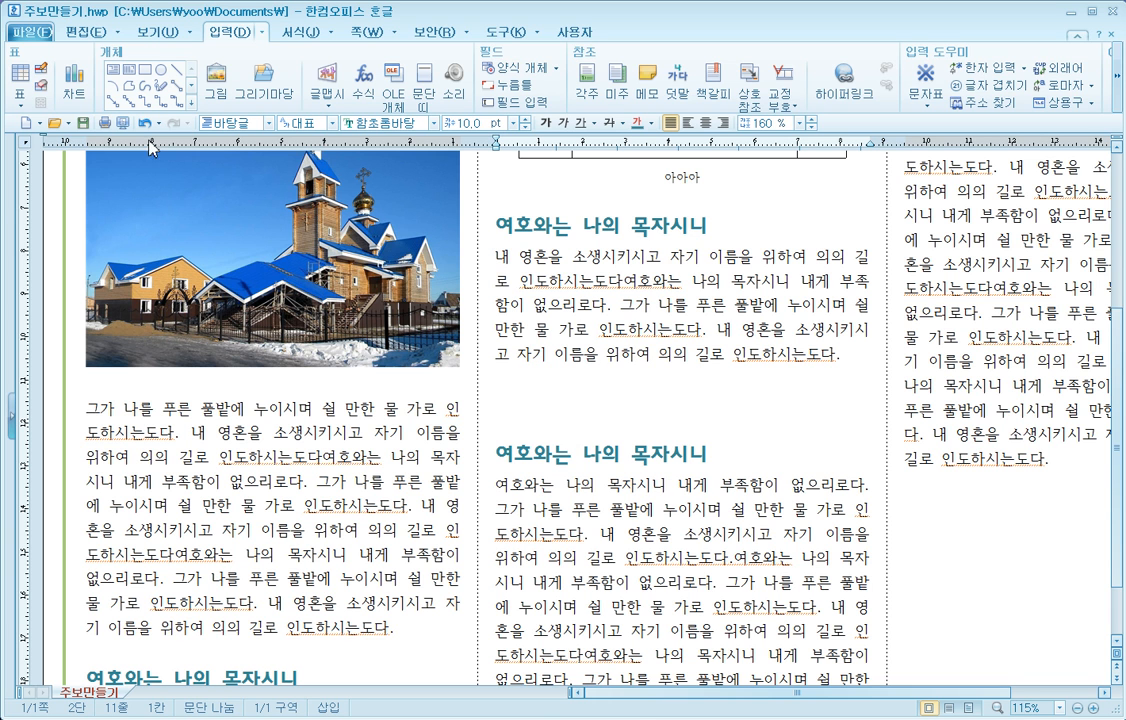
Insert a table of five rows and four columns on the blank line below the shortened paragraph
click(21, 106)
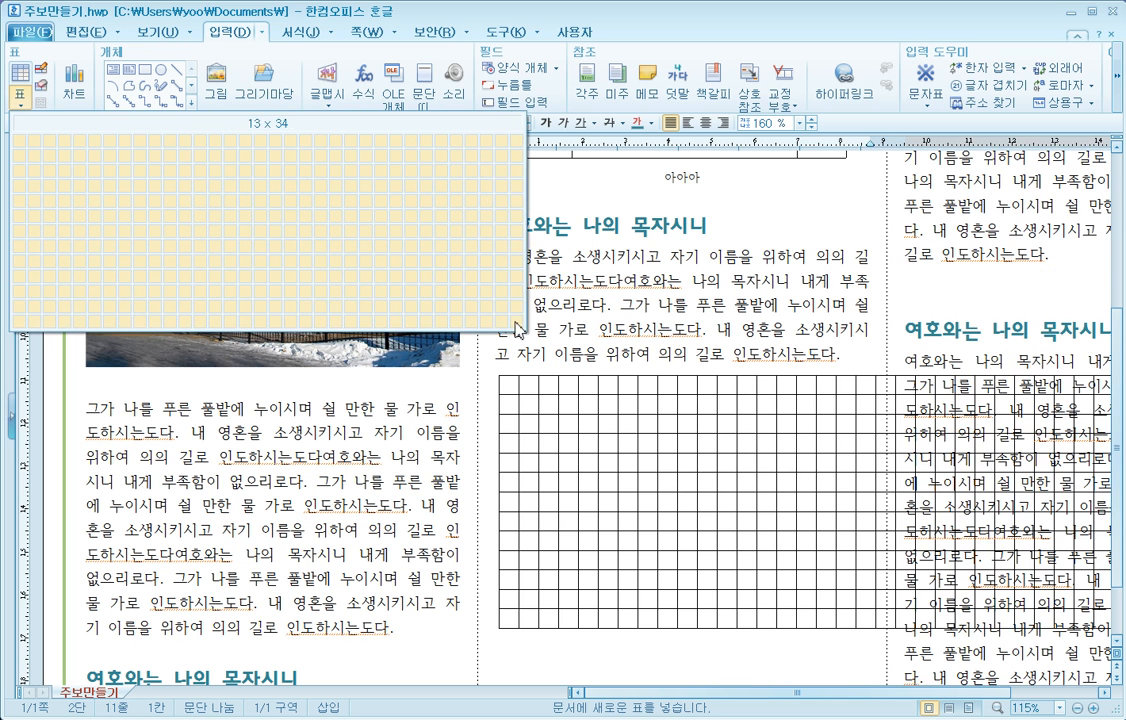
click(66, 213)
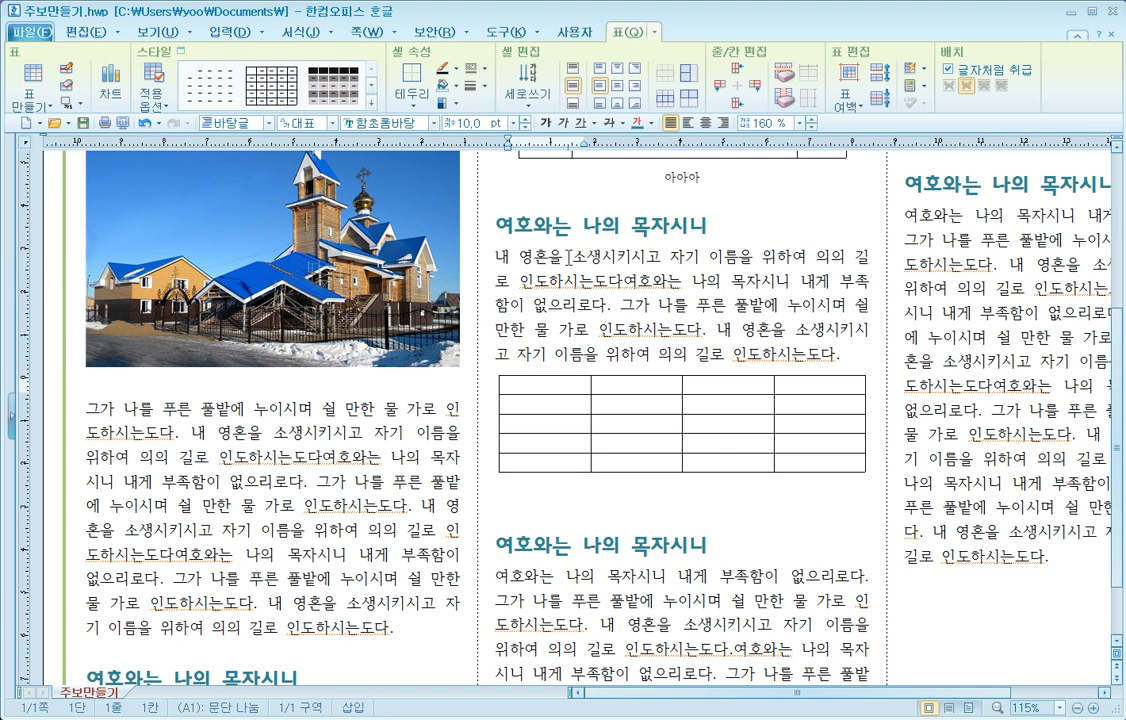
click(571, 258)
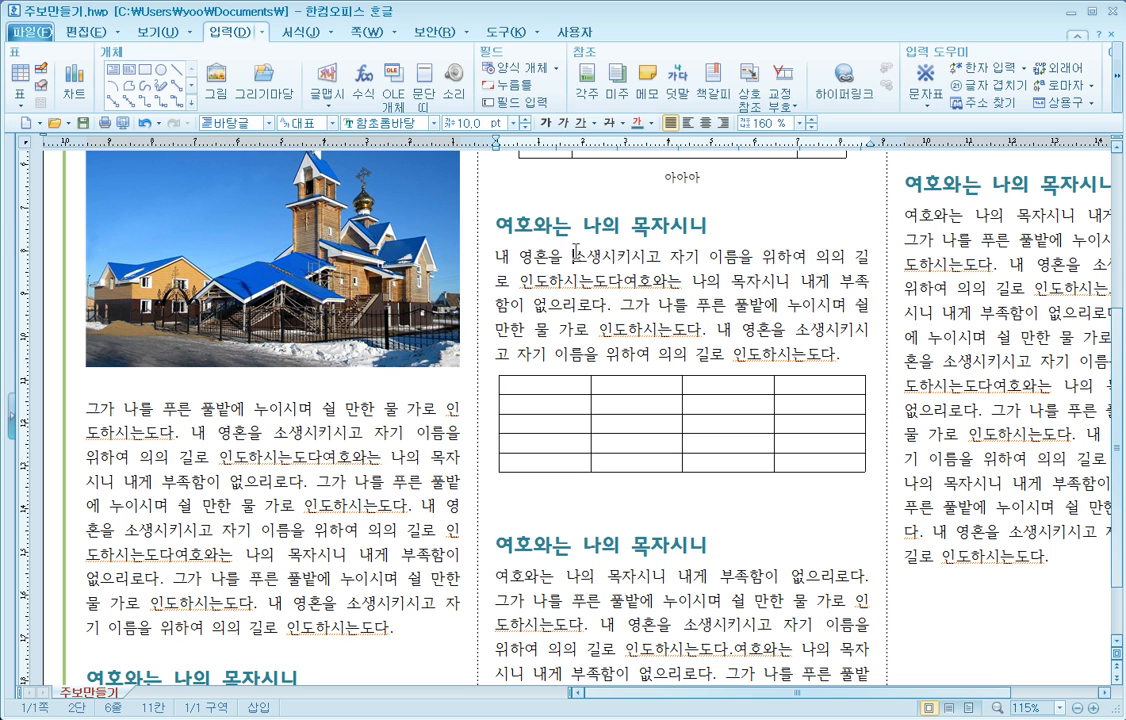
Delete the five-row, four-column table below the shortened paragraph
click(89, 37)
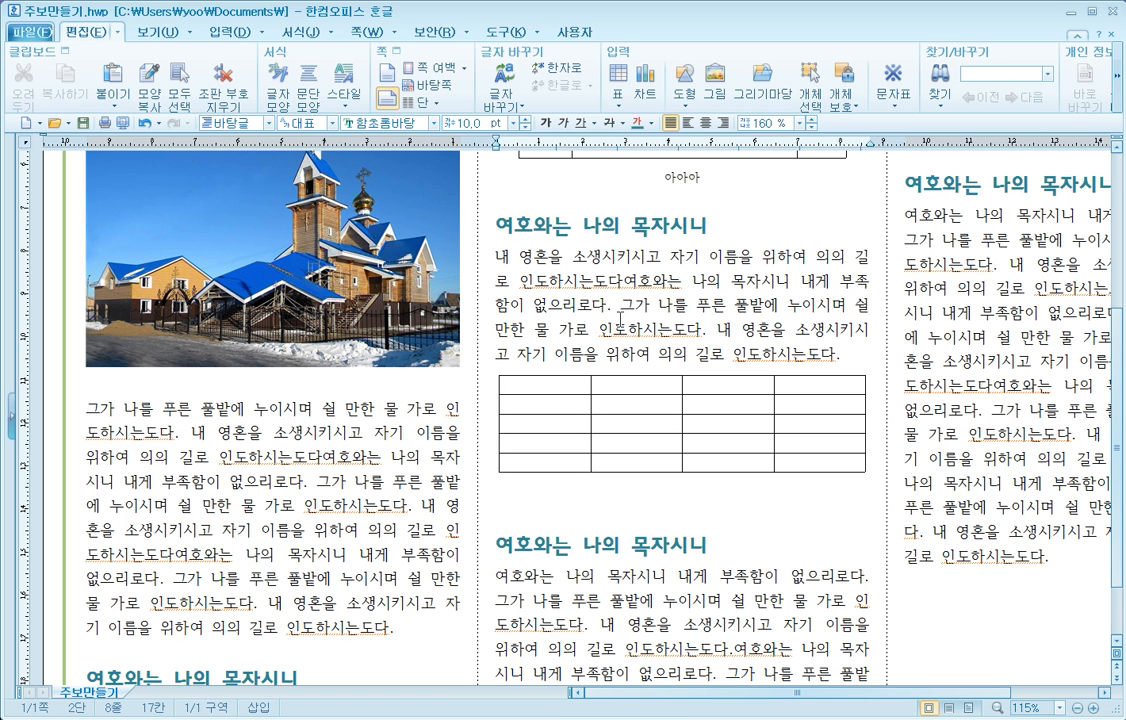
click(588, 375)
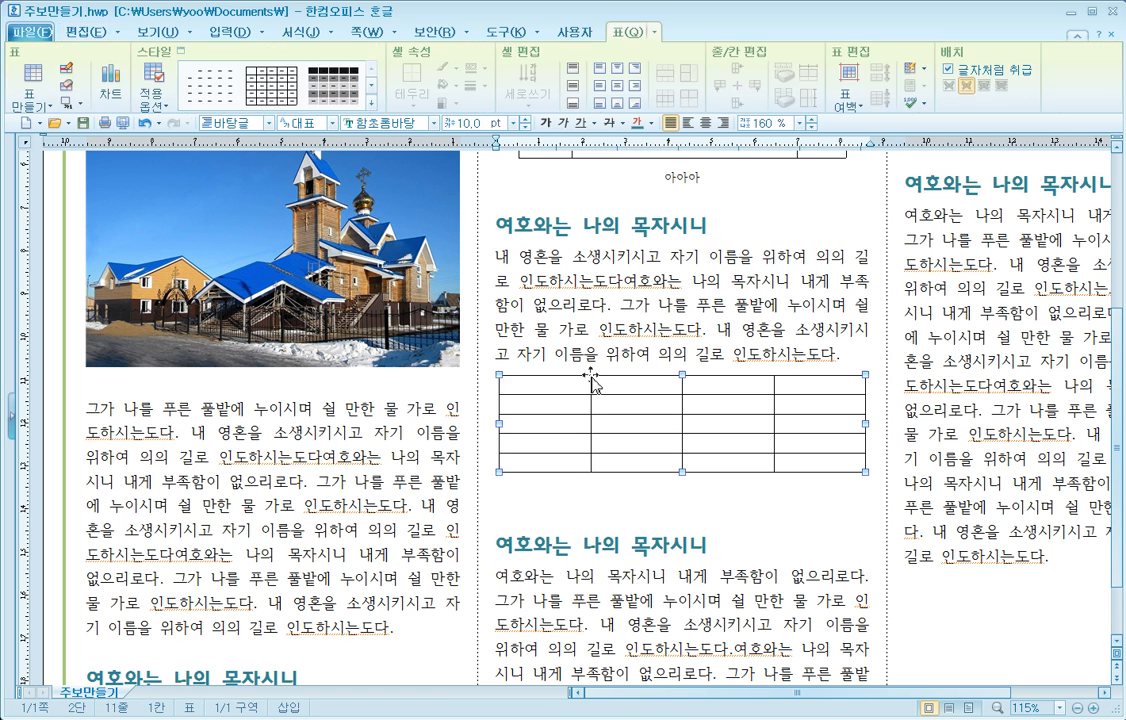
key(Delete)
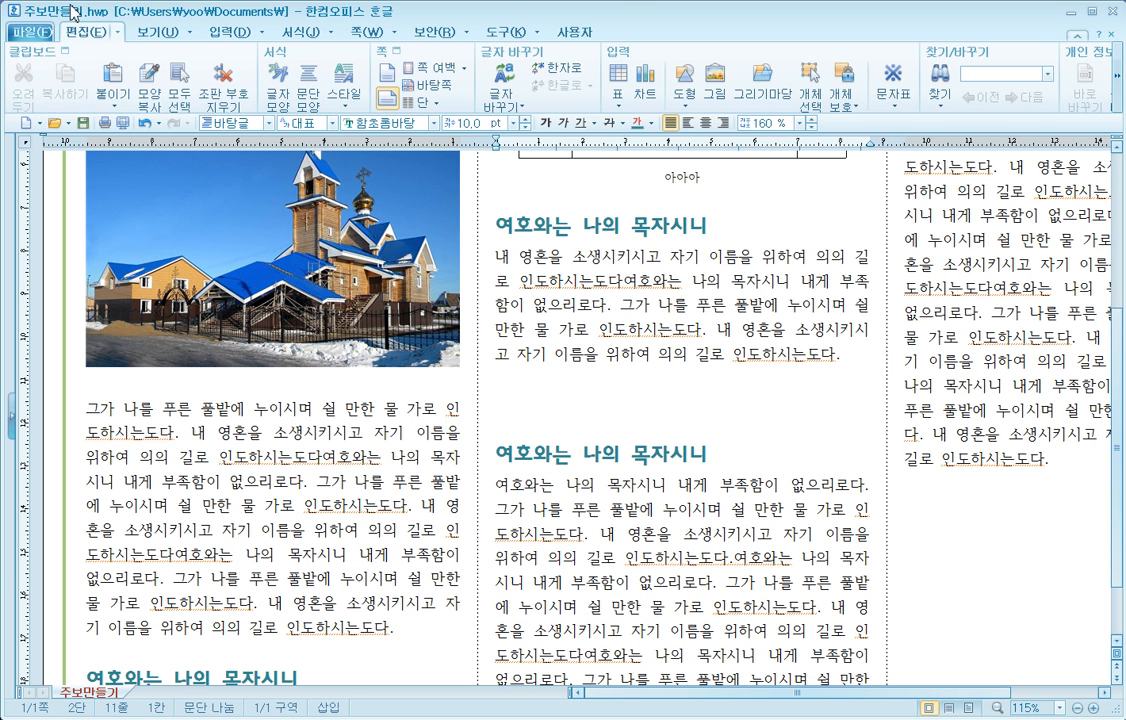
Insert a table of 13 rows and 3 columns below the shortened paragraph, with the treat-as-character option (글자처럼 취급) enabled
click(215, 33)
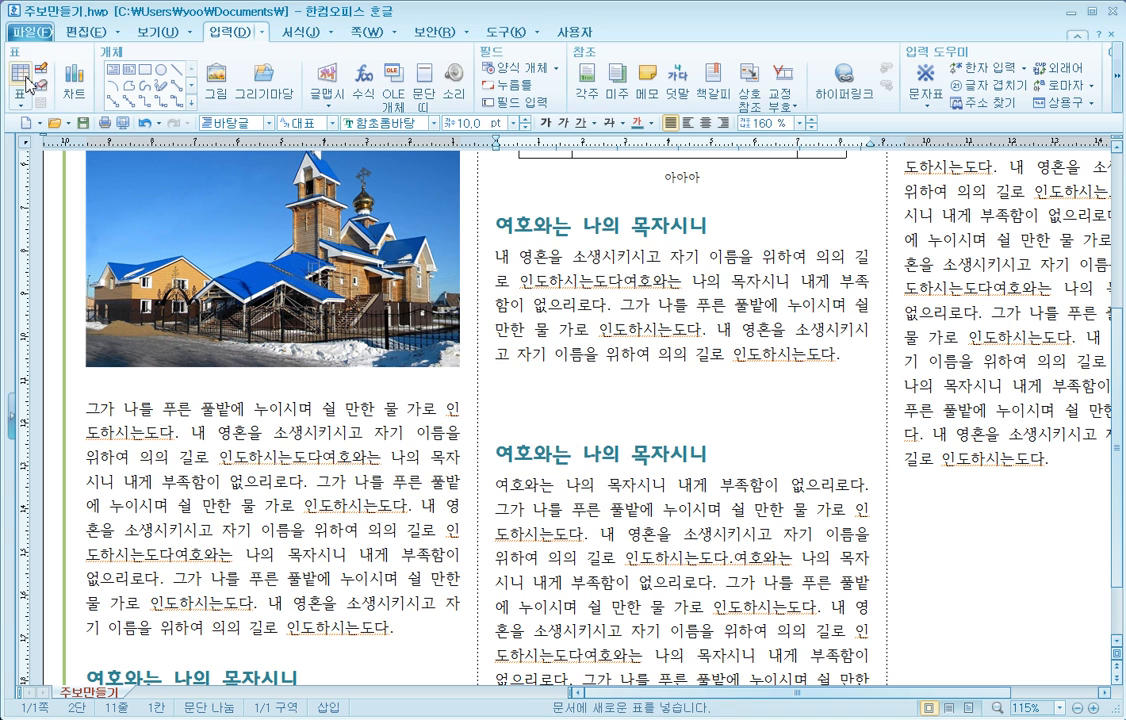
click(20, 72)
click(488, 309)
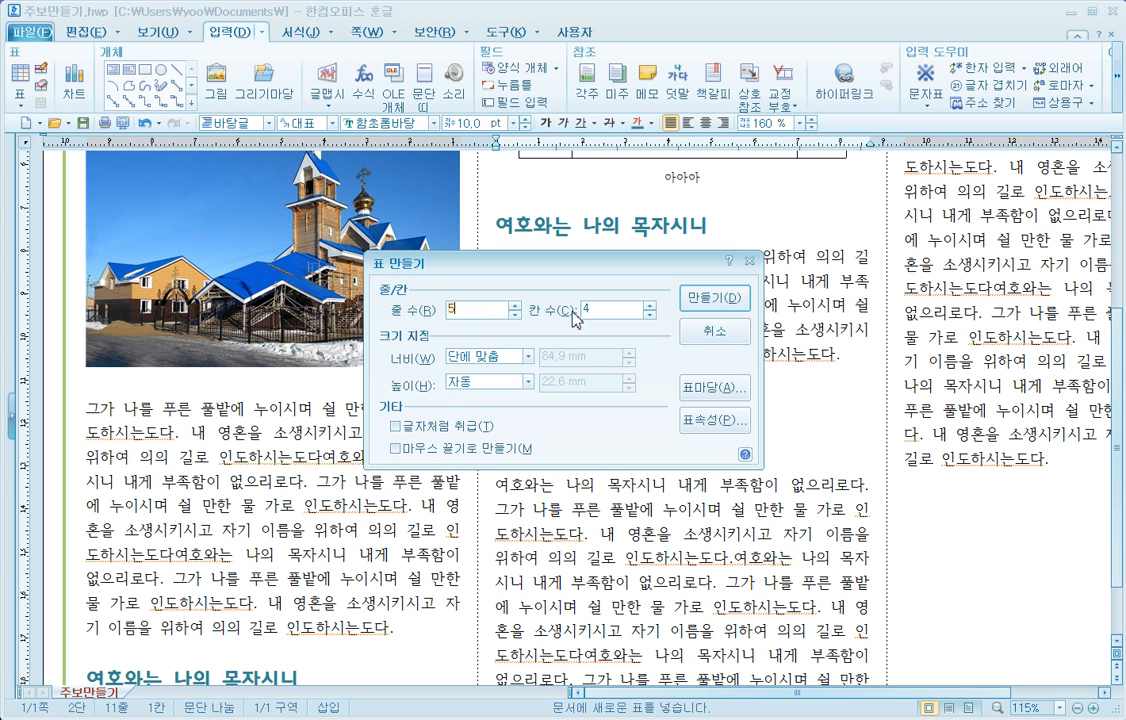
click(395, 427)
drag(483, 265, 401, 186)
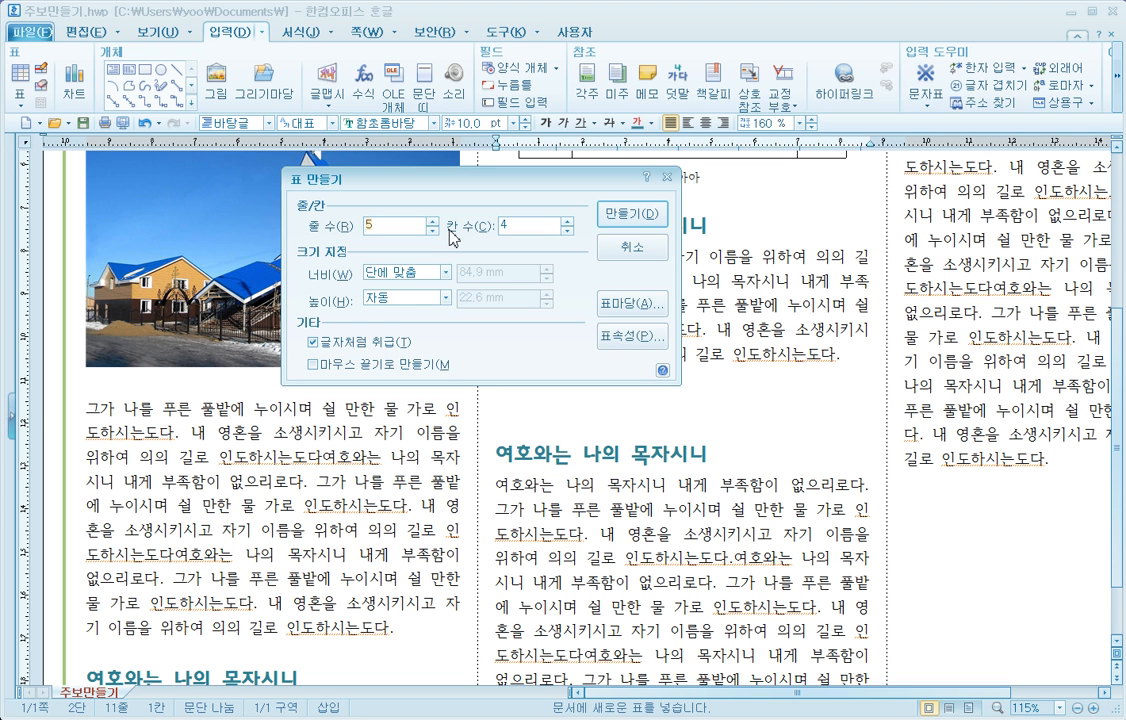
text(13)
click(632, 213)
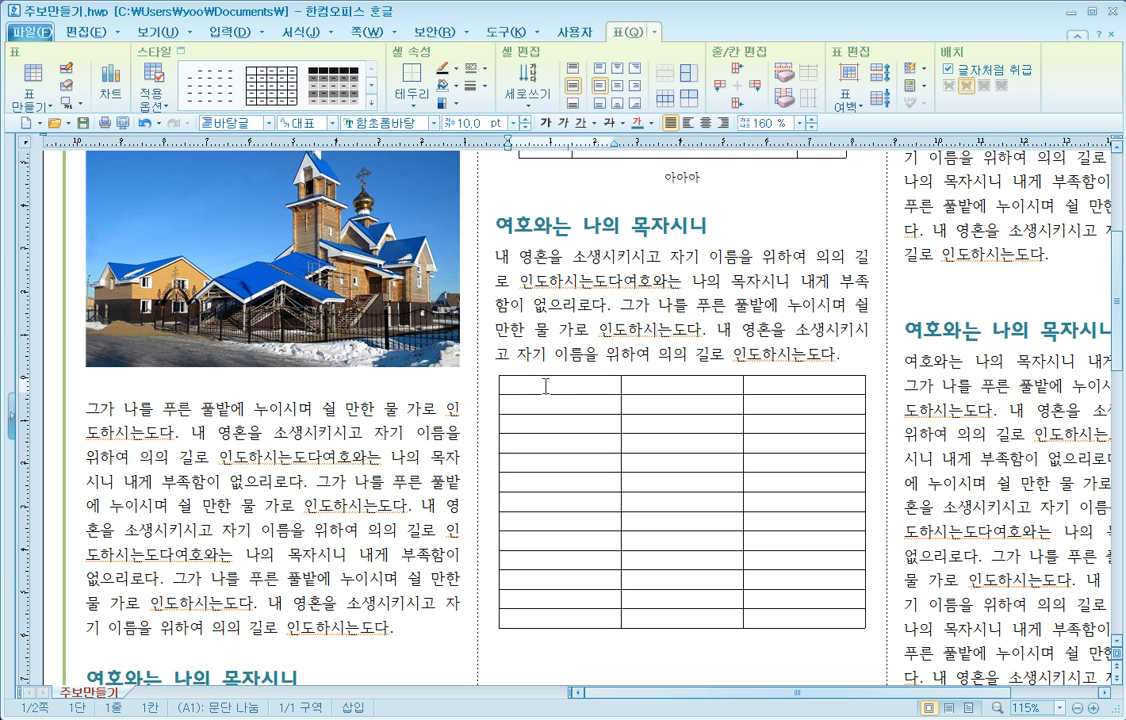
Enter 번호, 이름 and 주소 as the headings in the first row of the new table
text(번호)
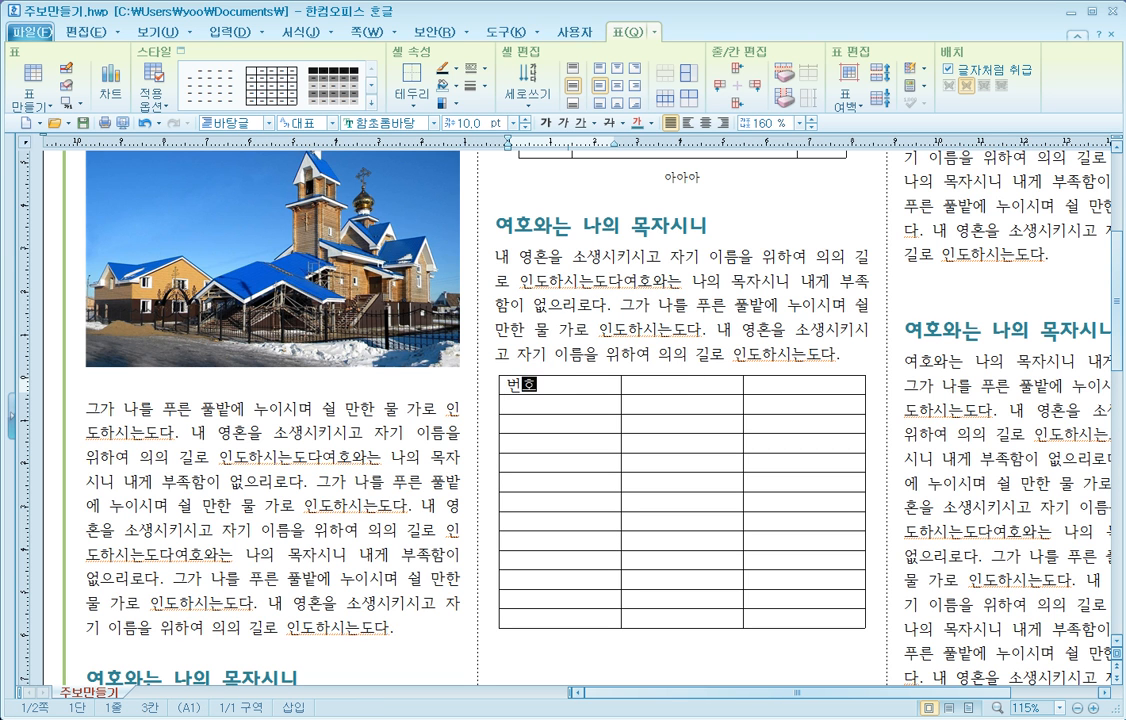
key(Tab)
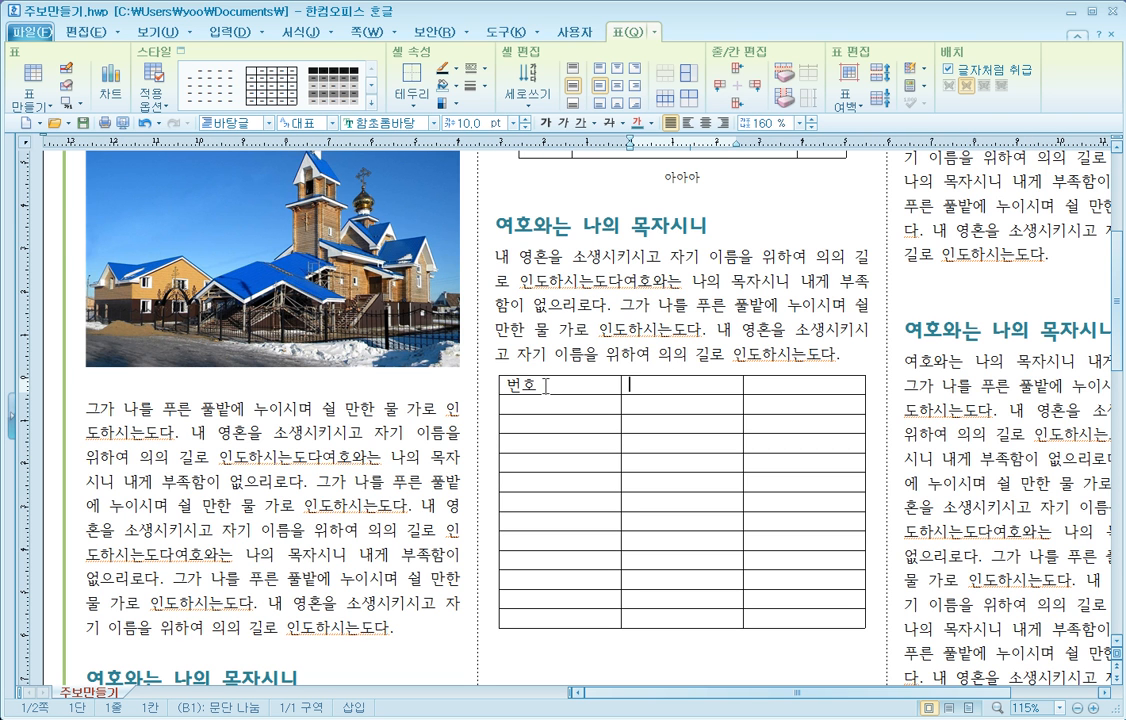
text(이름)
key(Tab)
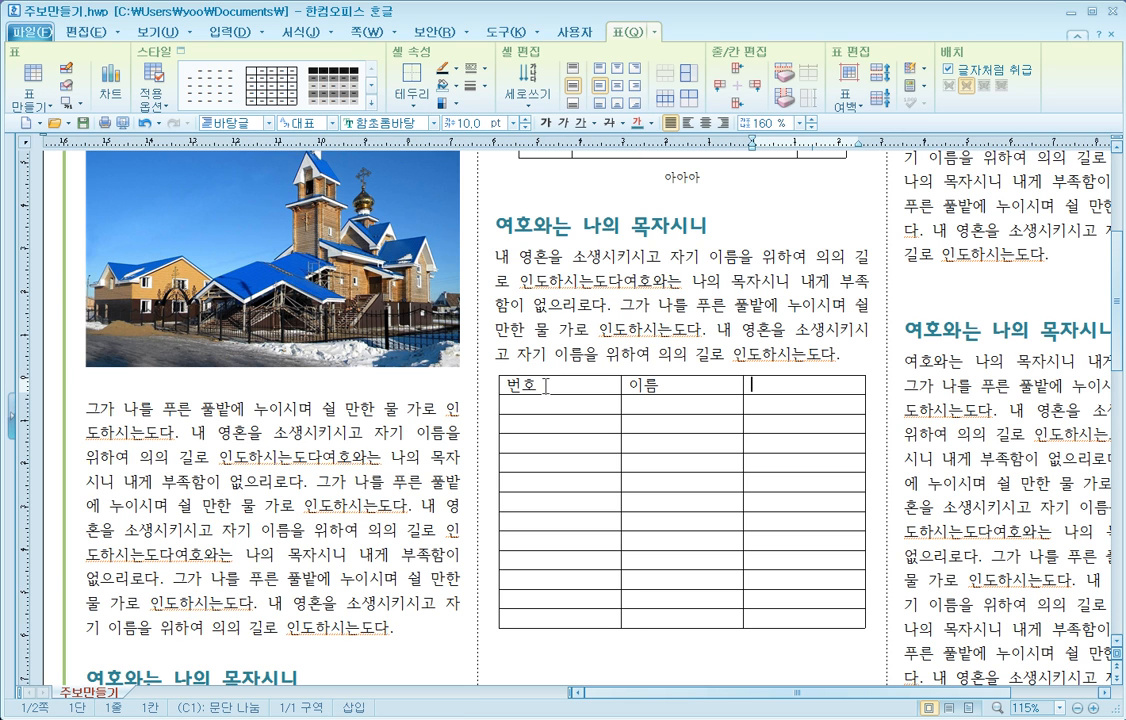
text(주소)
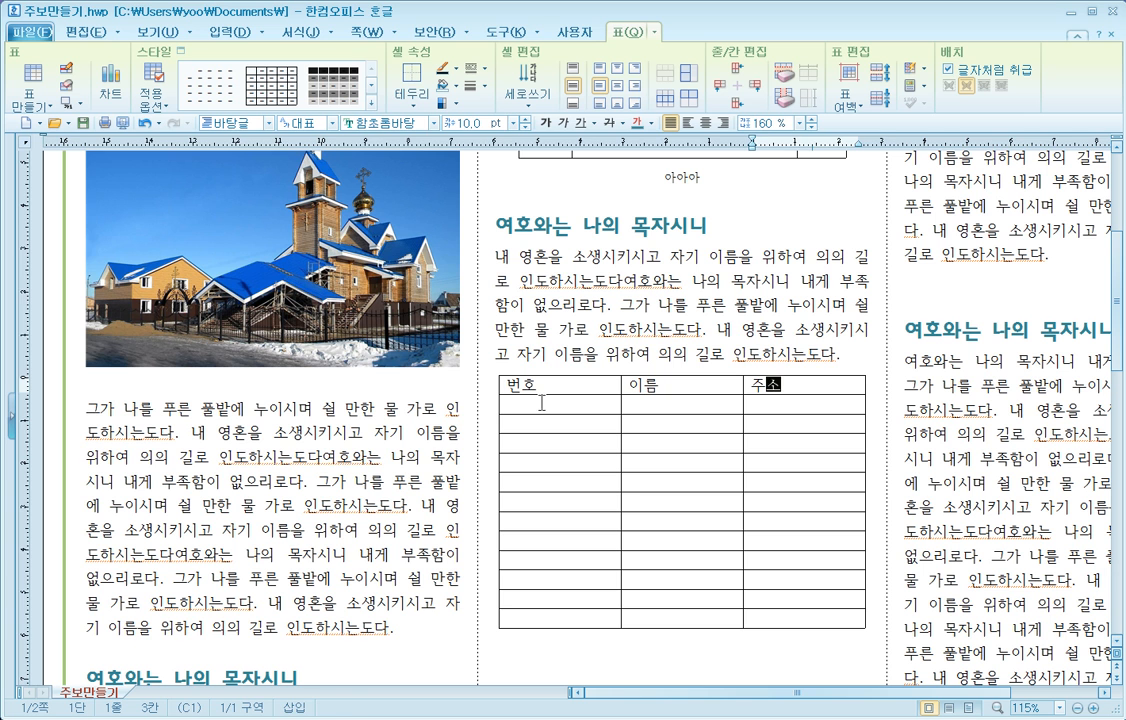
key(Tab)
Narrow the 번호 and 이름 columns so that the 주소 column becomes the widest
drag(620, 410, 472, 407)
drag(744, 410, 601, 420)
Set the font size of the three heading cells in the table's first row to 8 pt
drag(515, 398, 731, 400)
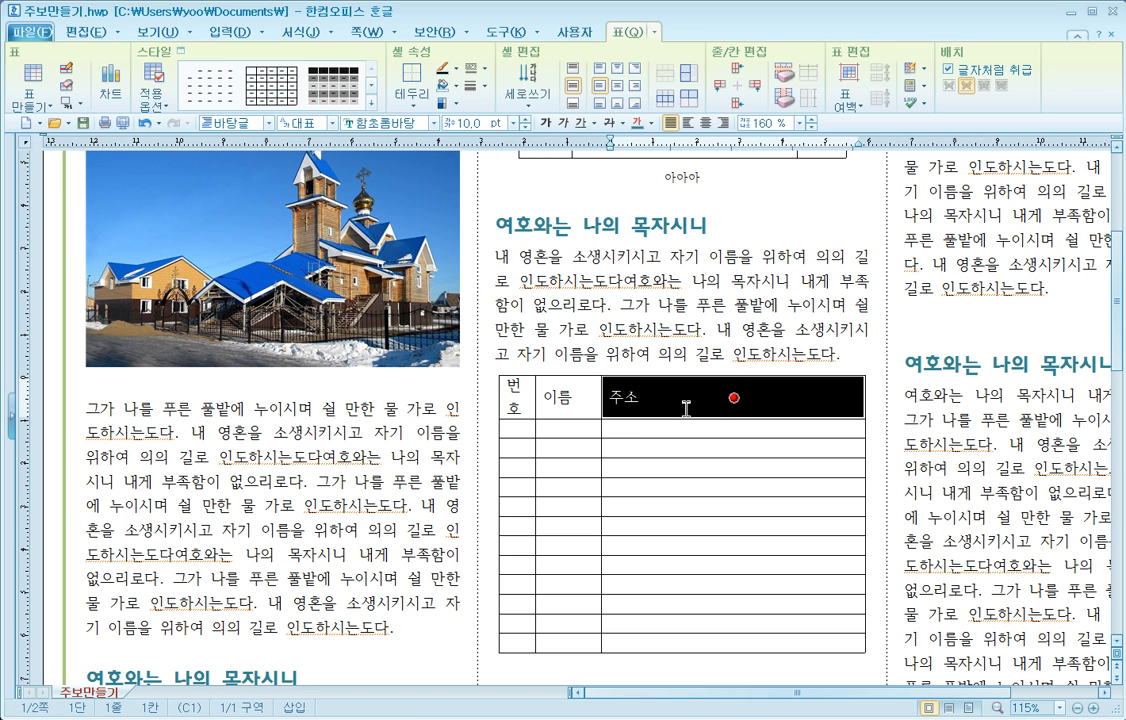
click(726, 407)
drag(670, 405, 517, 398)
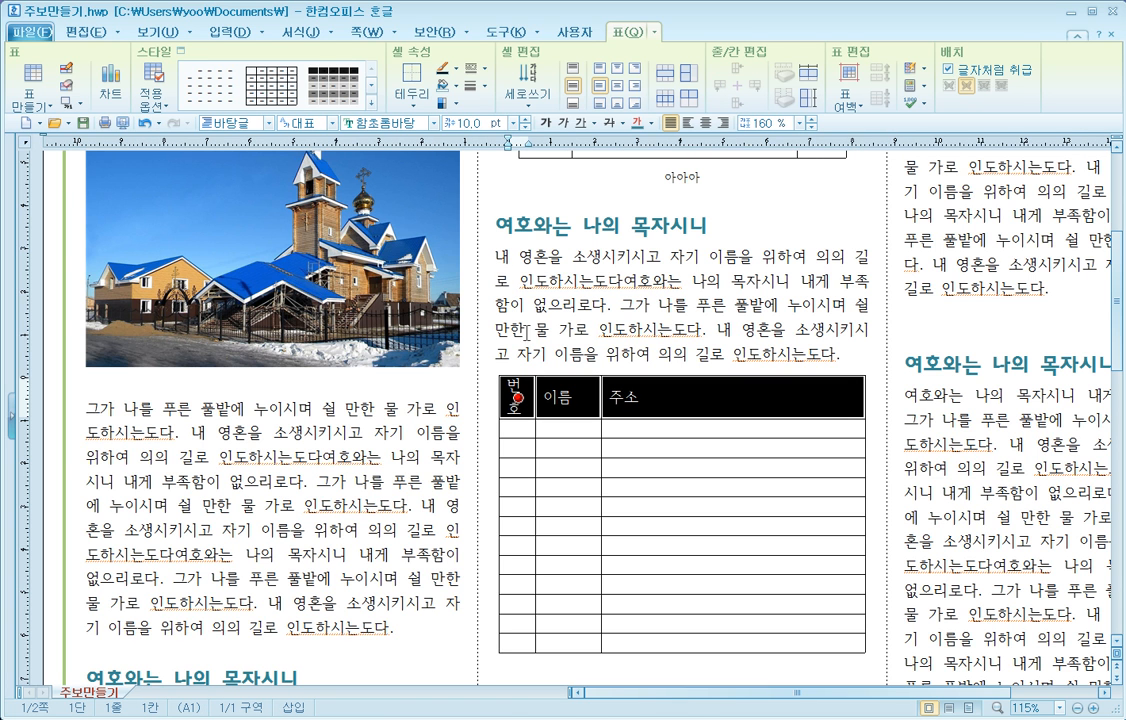
click(525, 127)
click(525, 127)
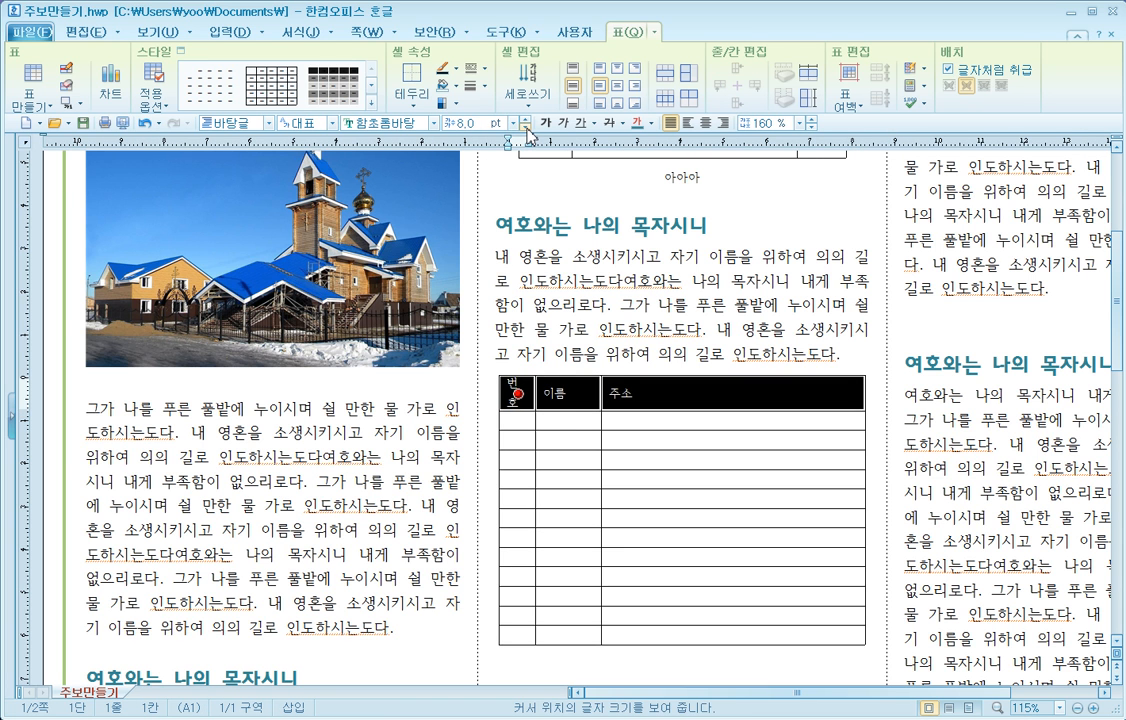
Keep the heading row's font size at 8 pt and replace the 번호 heading with NO
click(525, 127)
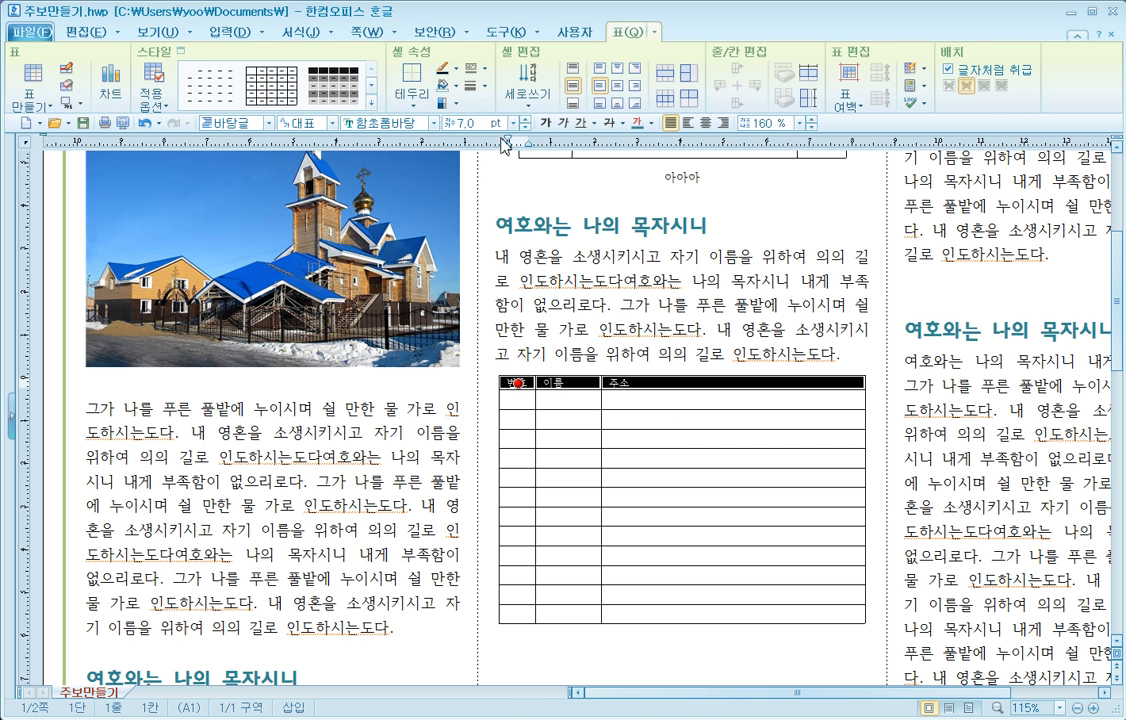
click(525, 119)
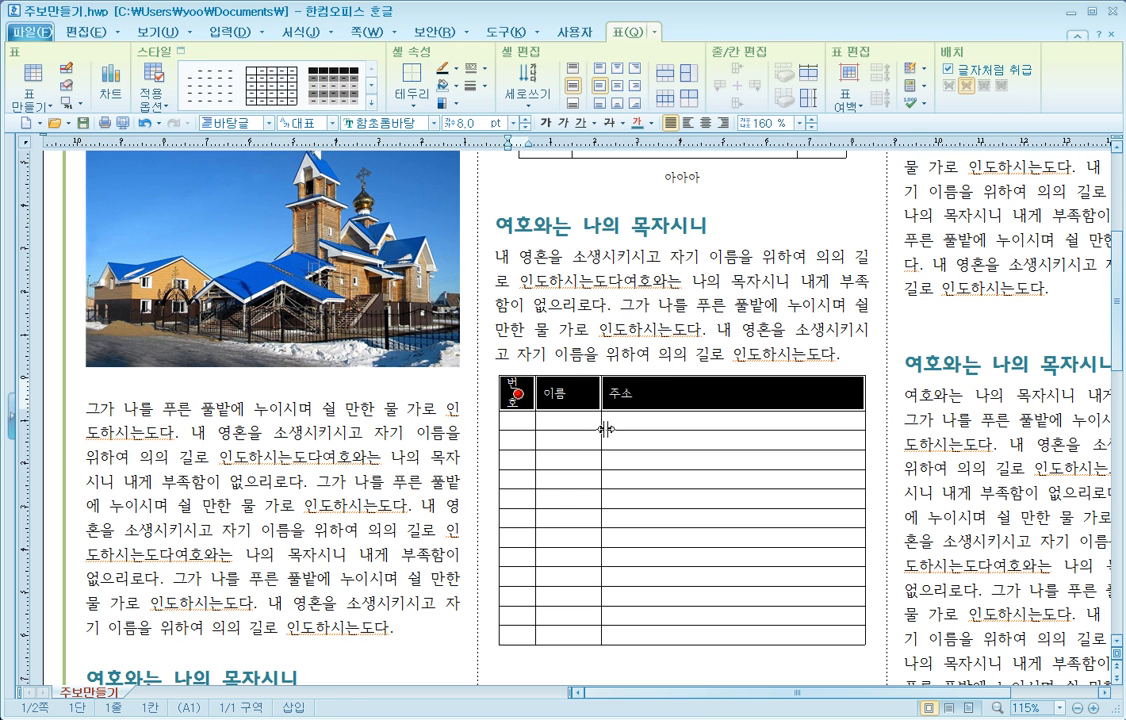
click(525, 406)
drag(525, 406, 537, 363)
key(Delete)
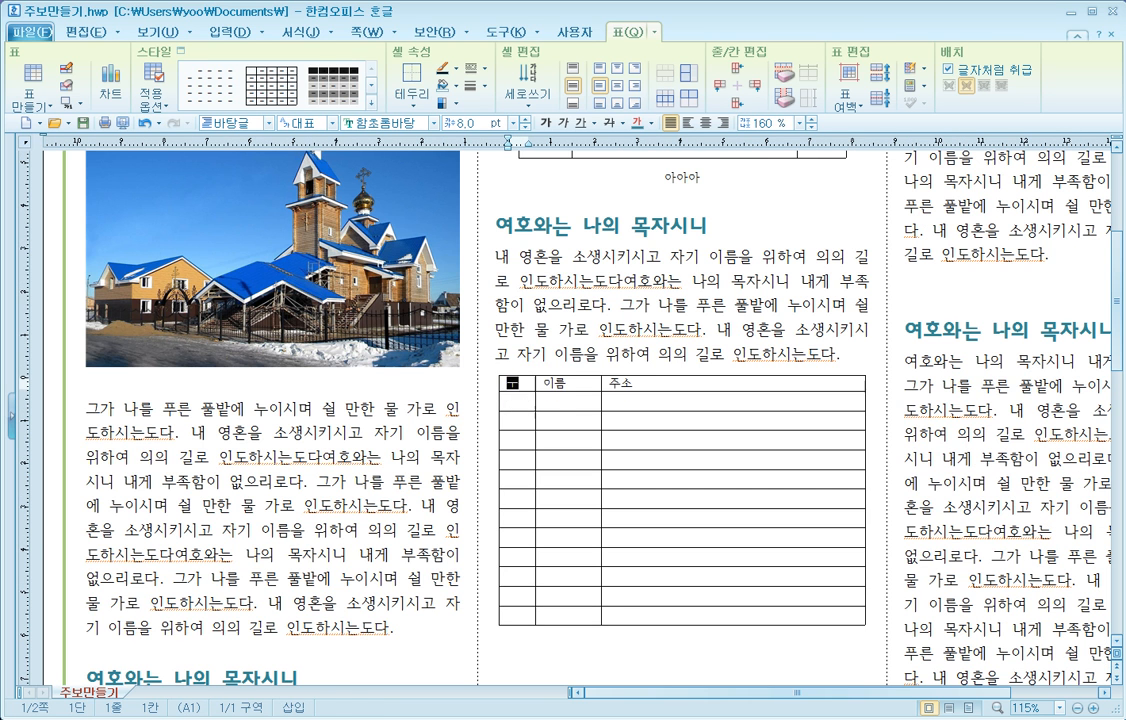
key(Escape)
text(NO)
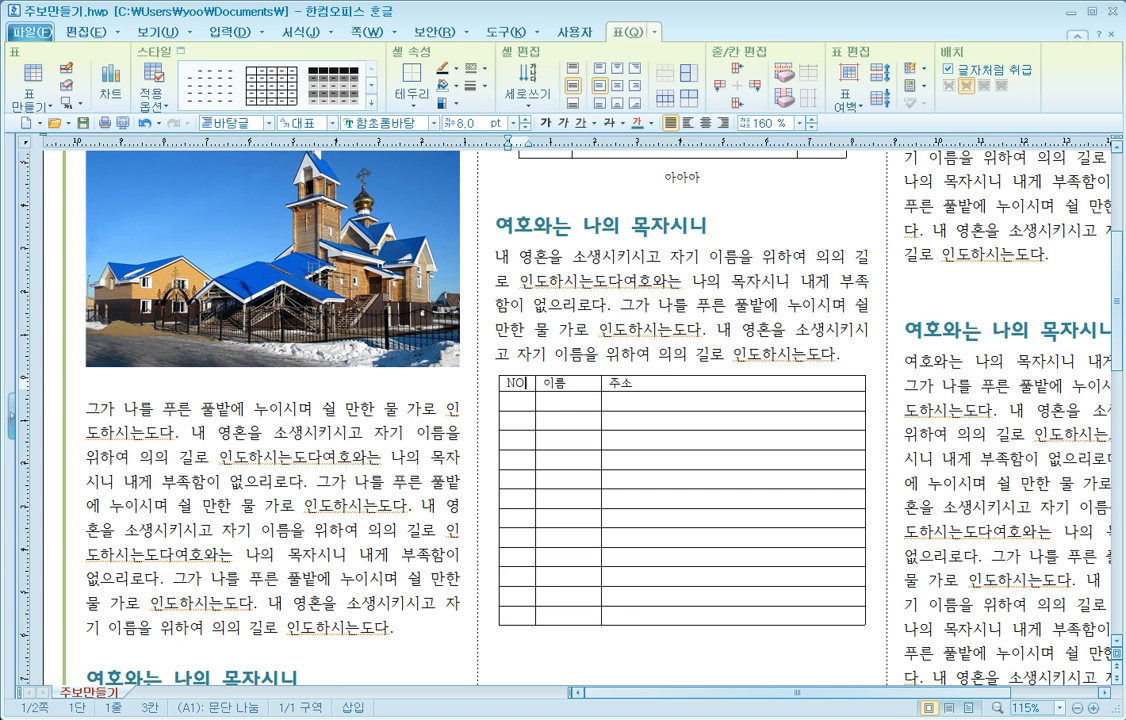
click(658, 353)
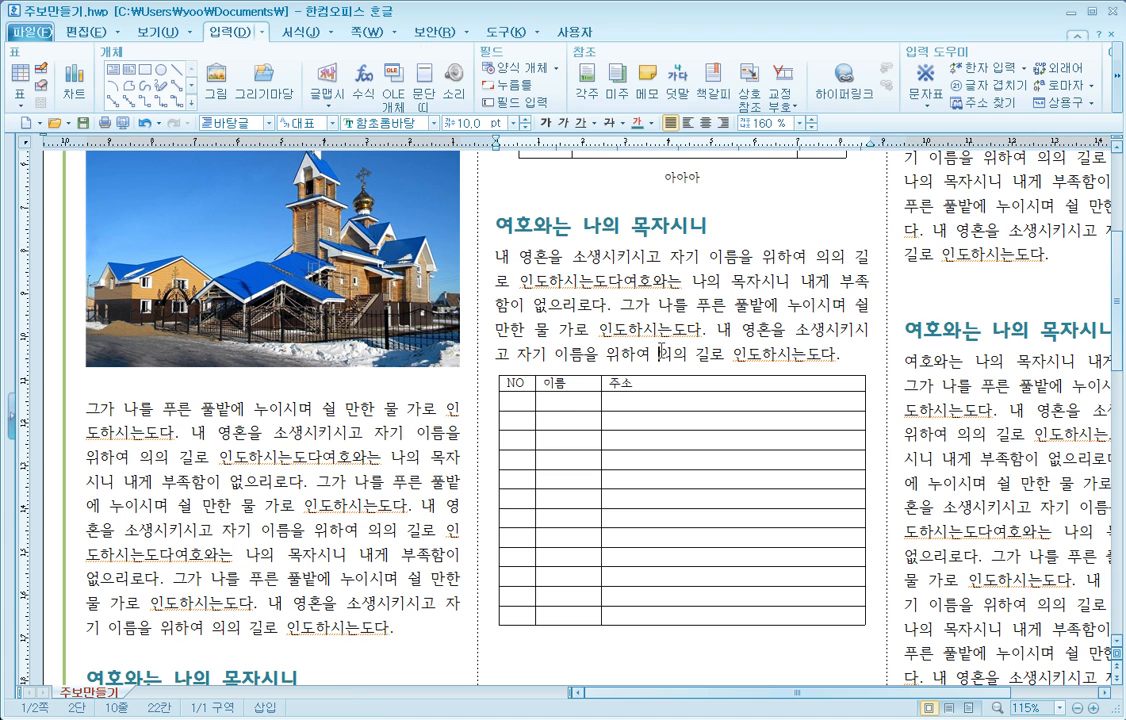
Center the 이름 heading horizontally within its cell
click(527, 401)
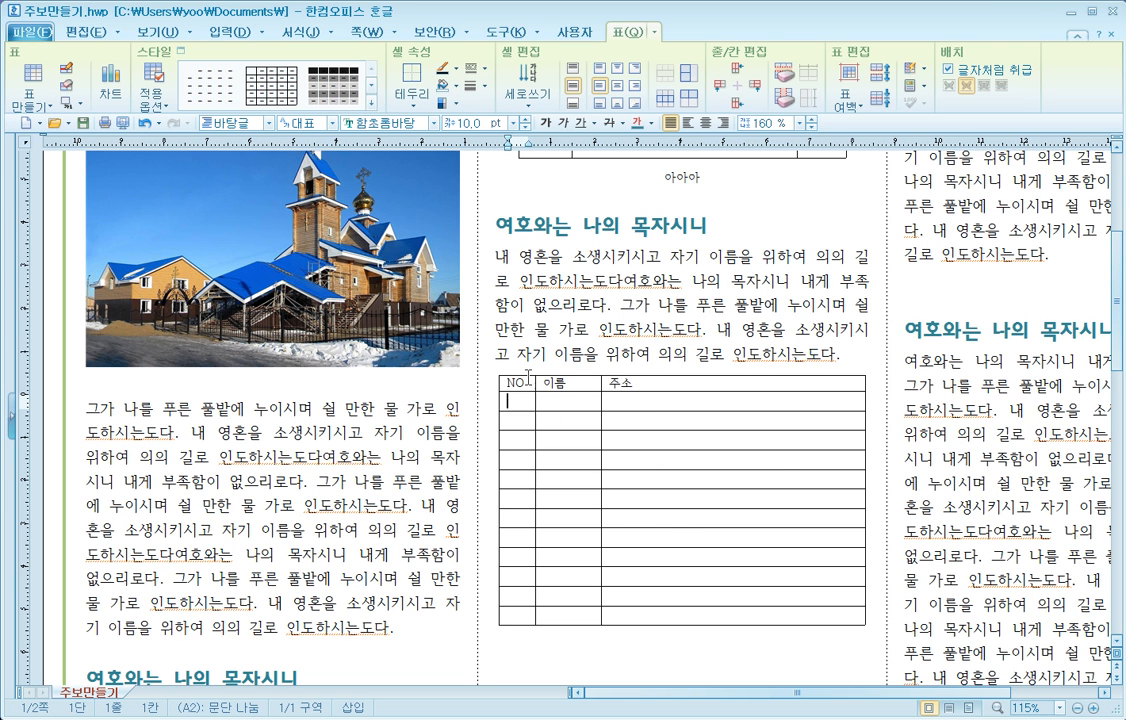
drag(522, 381, 518, 617)
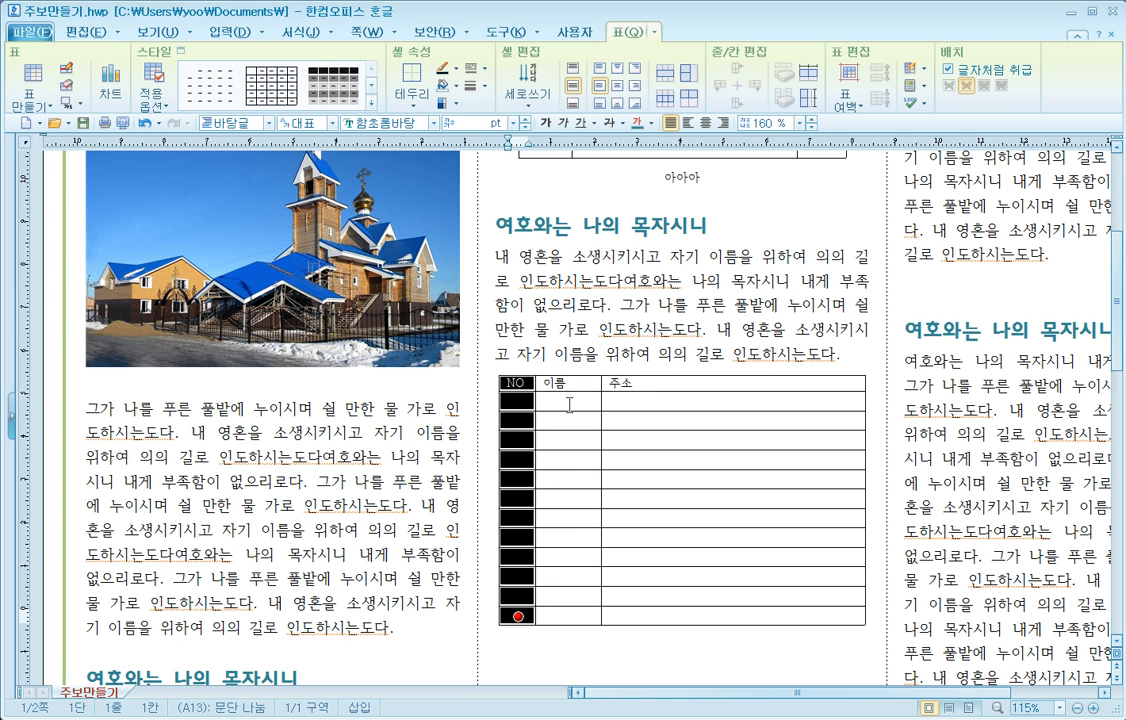
click(526, 385)
drag(526, 385, 517, 616)
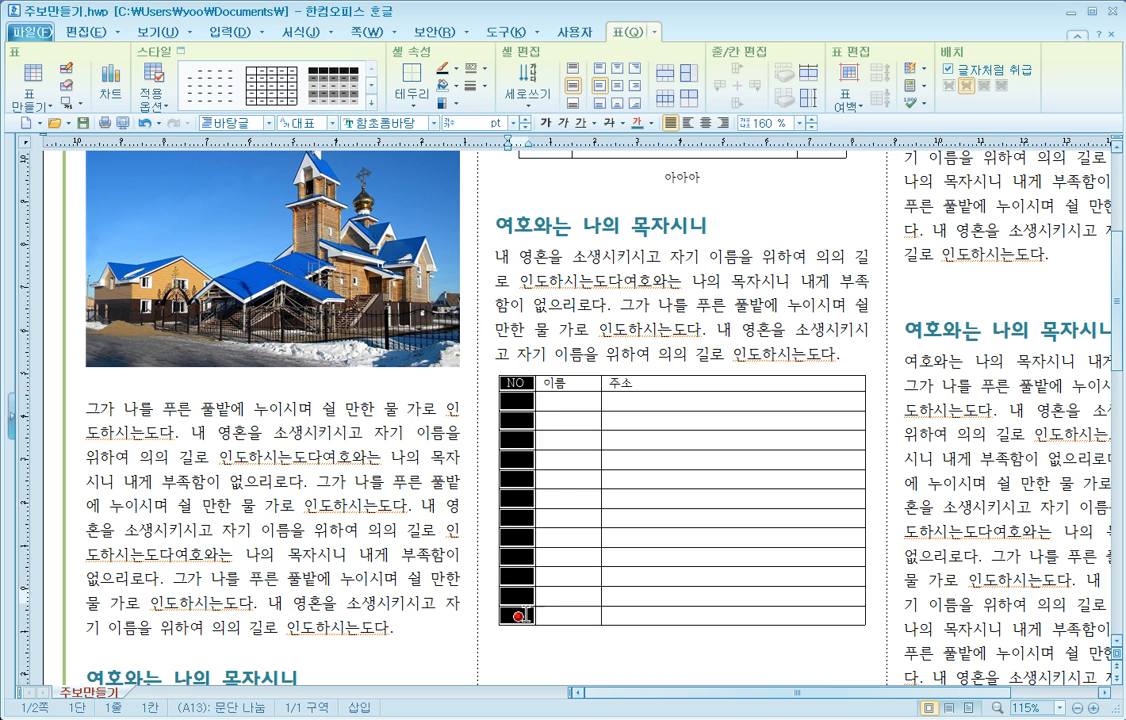
drag(567, 390, 569, 616)
click(621, 381)
drag(580, 383, 580, 618)
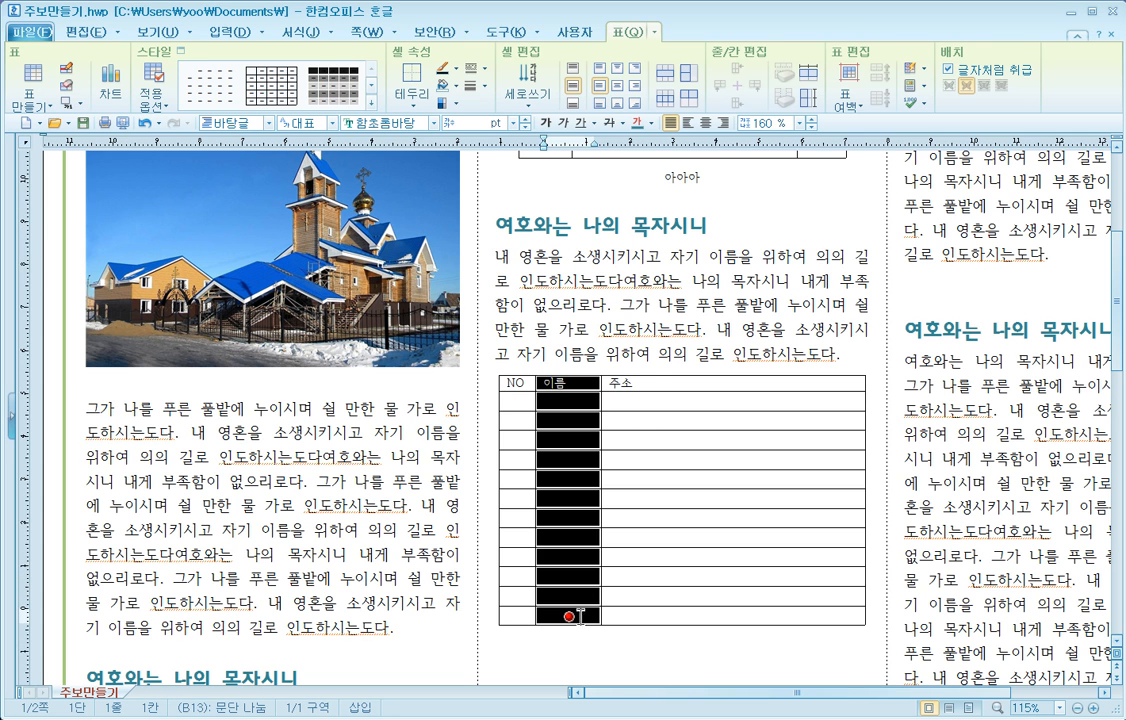
drag(734, 383, 655, 383)
click(572, 383)
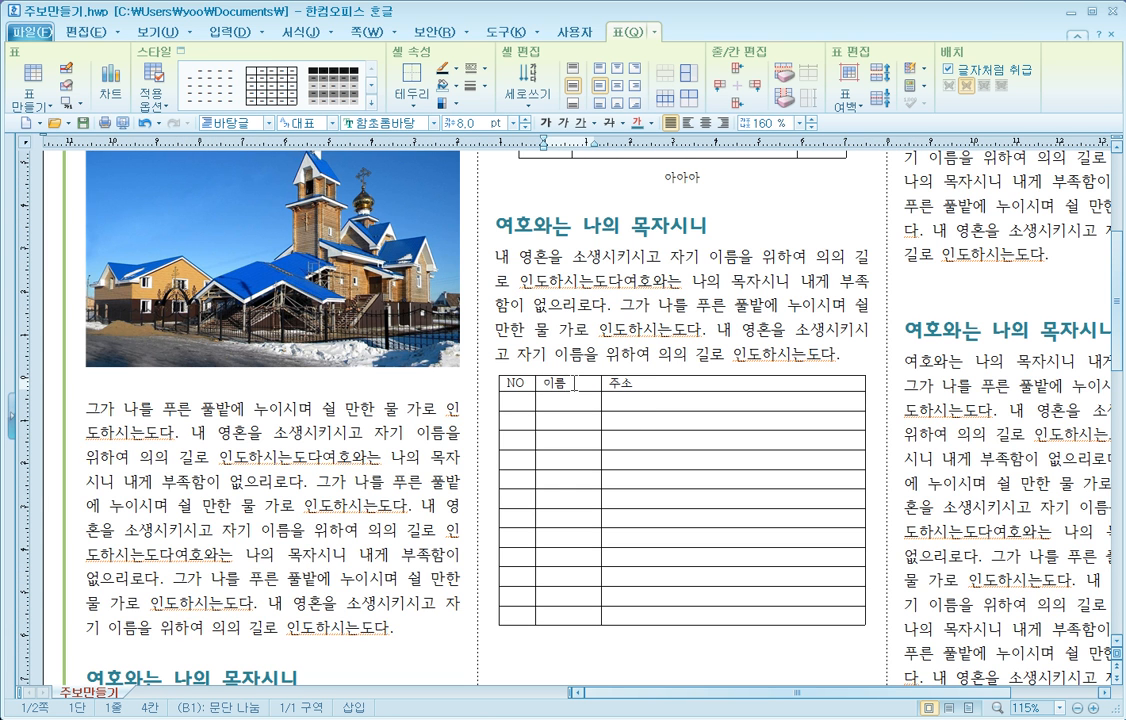
click(706, 123)
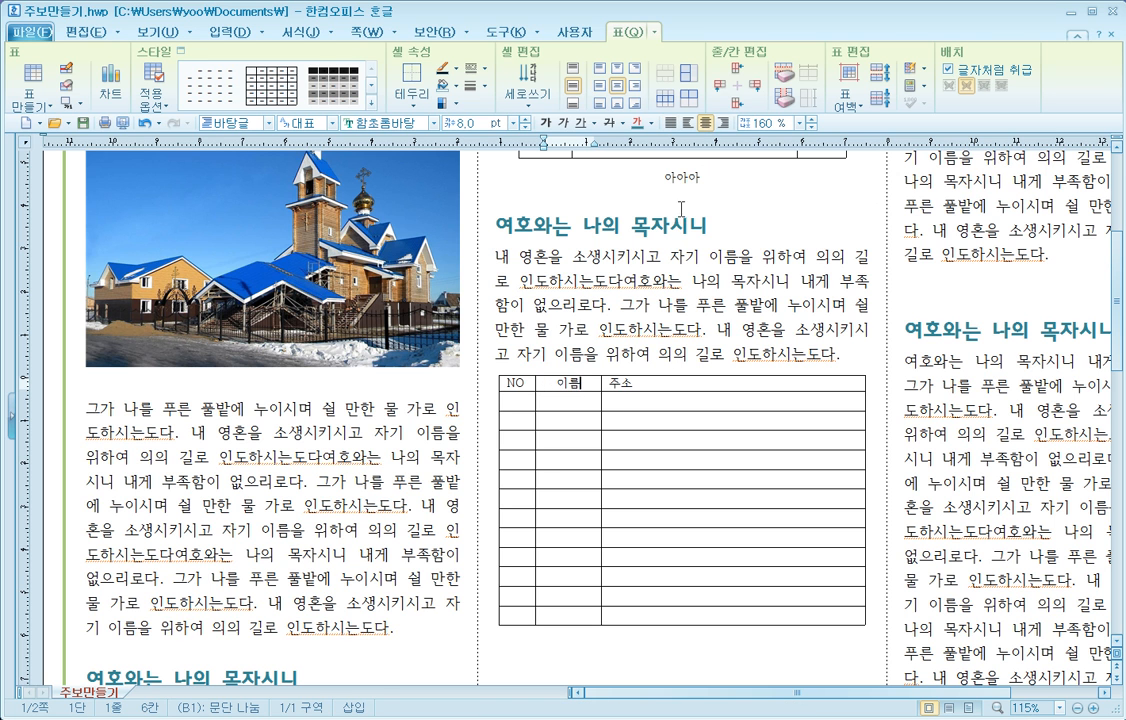
Center-align the text in all cells of the NO and 이름 columns
drag(568, 383, 576, 614)
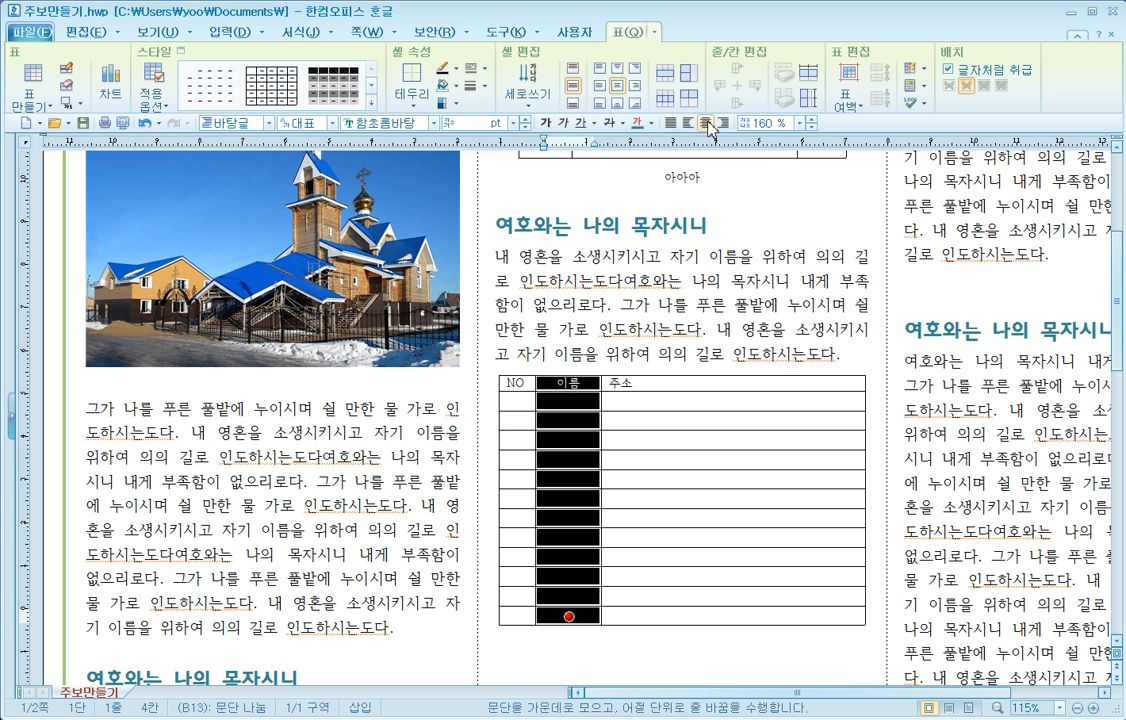
click(520, 386)
drag(520, 386, 563, 615)
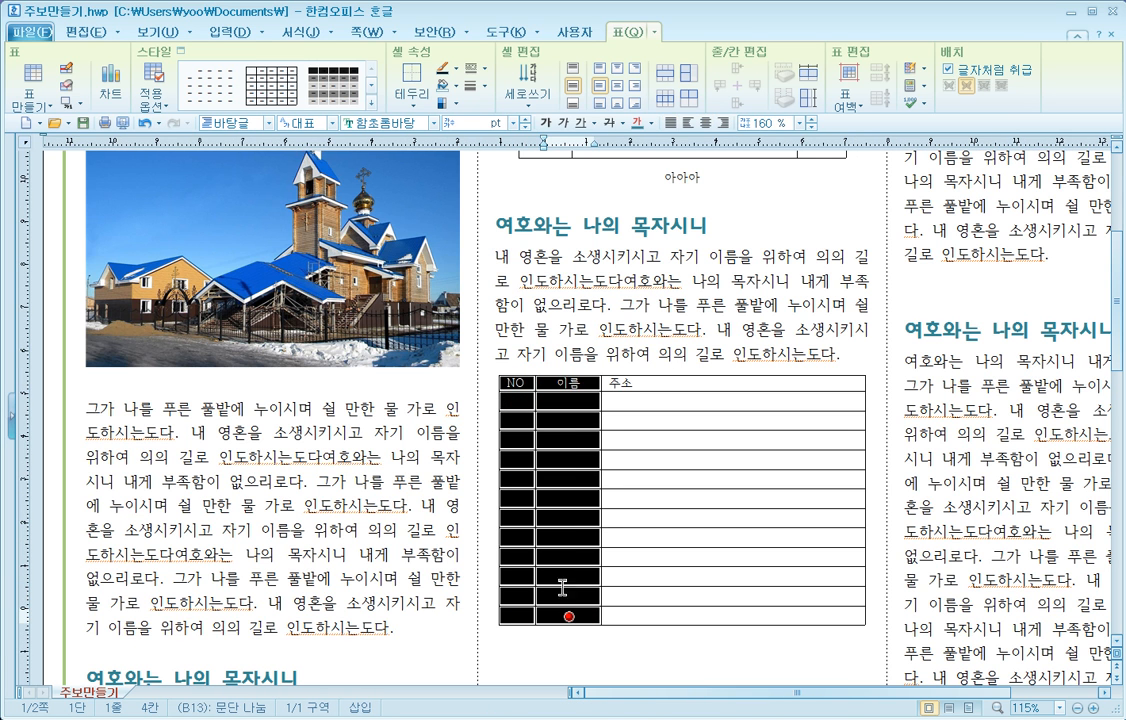
click(705, 123)
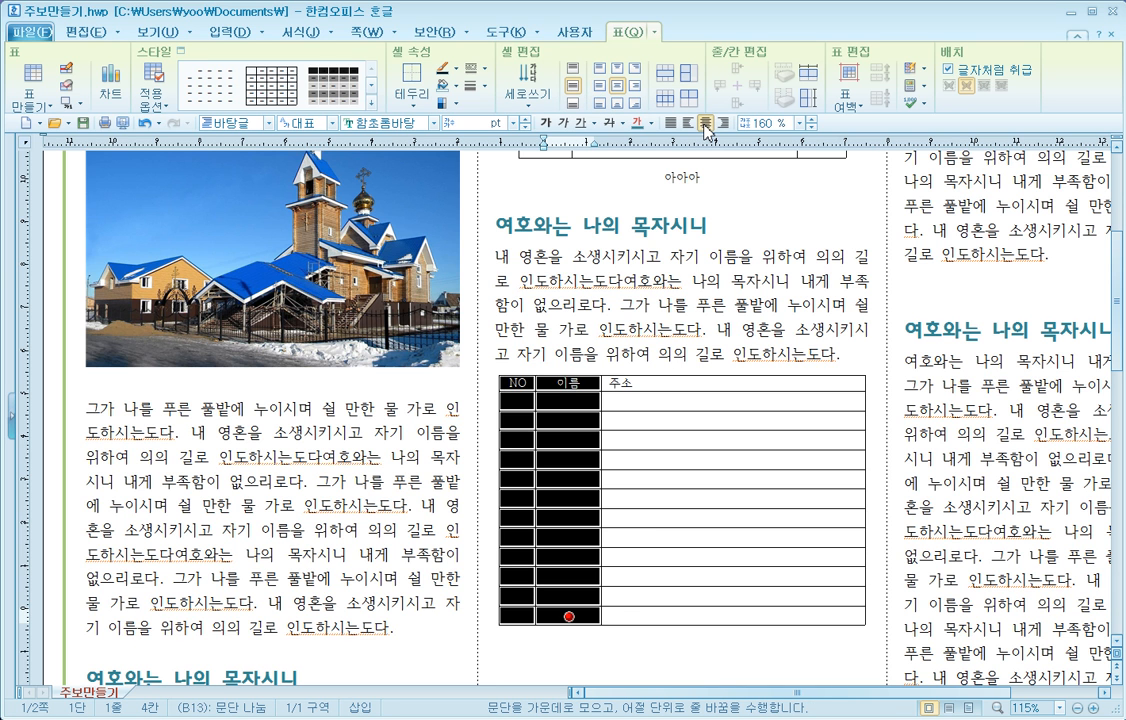
click(620, 226)
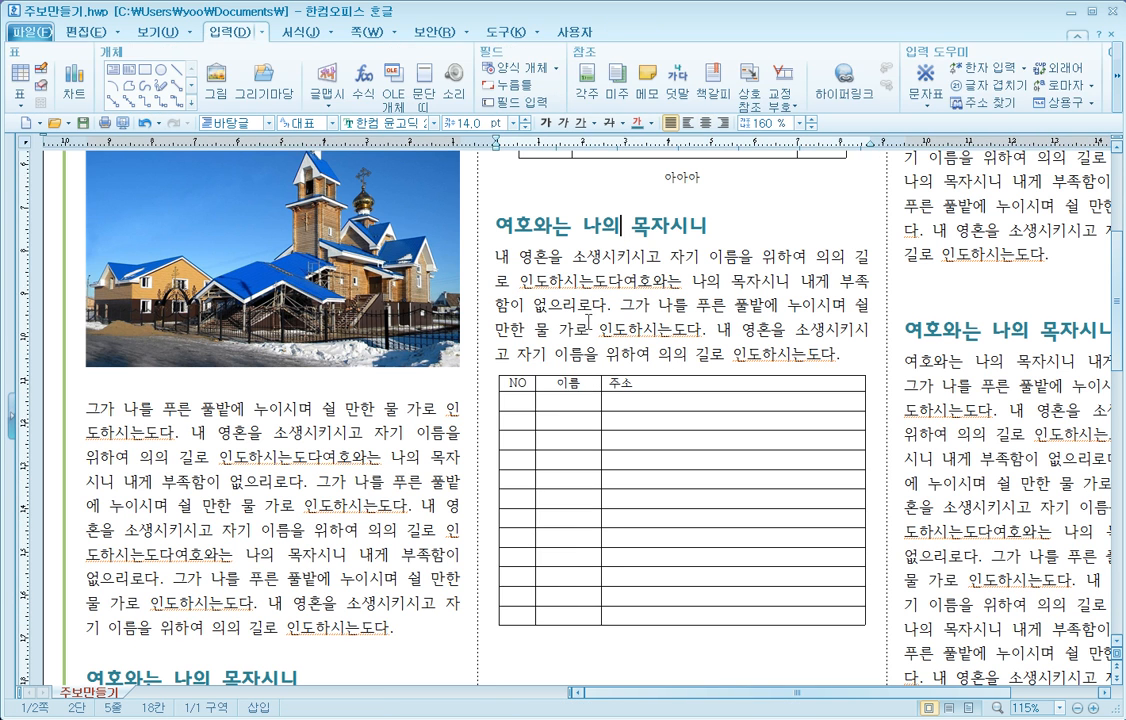
Try to make the table's last row taller by moving its bottom border, and undo the resizing
drag(534, 258, 637, 283)
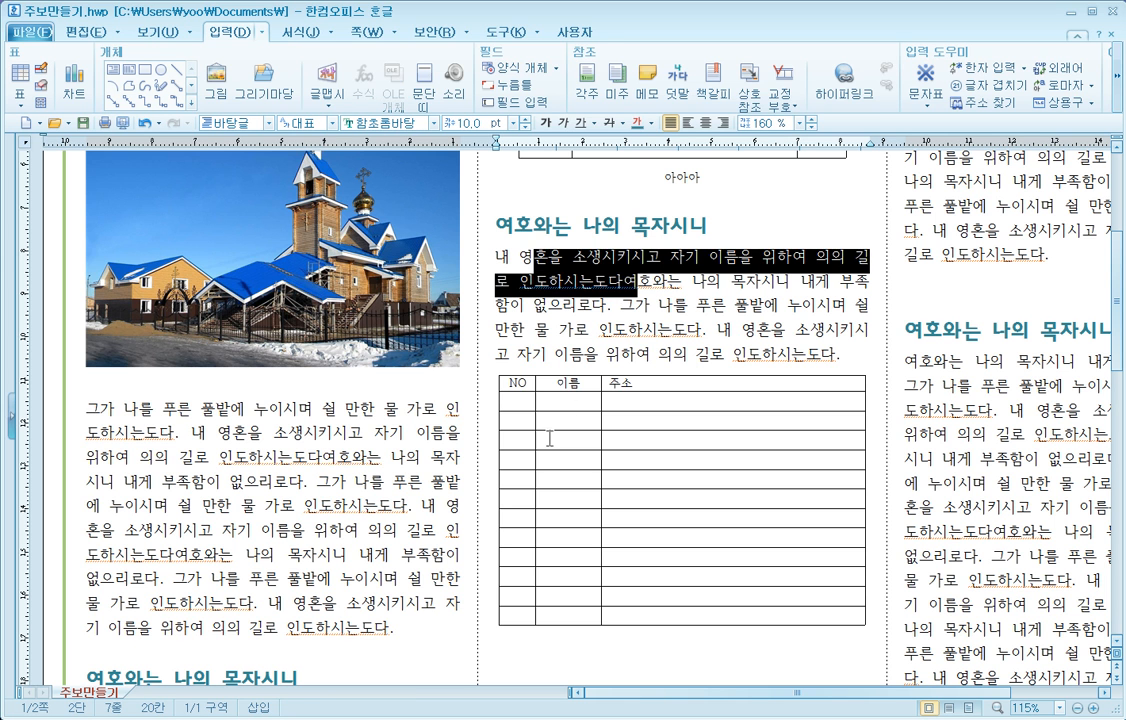
click(519, 402)
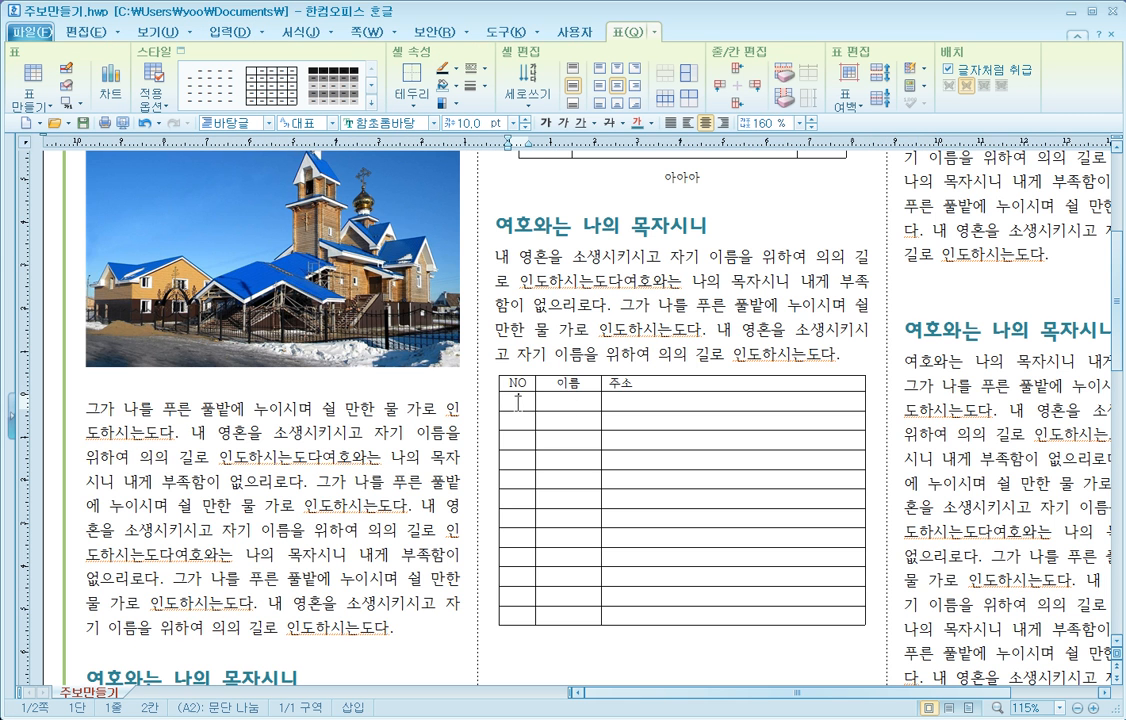
drag(519, 400, 574, 614)
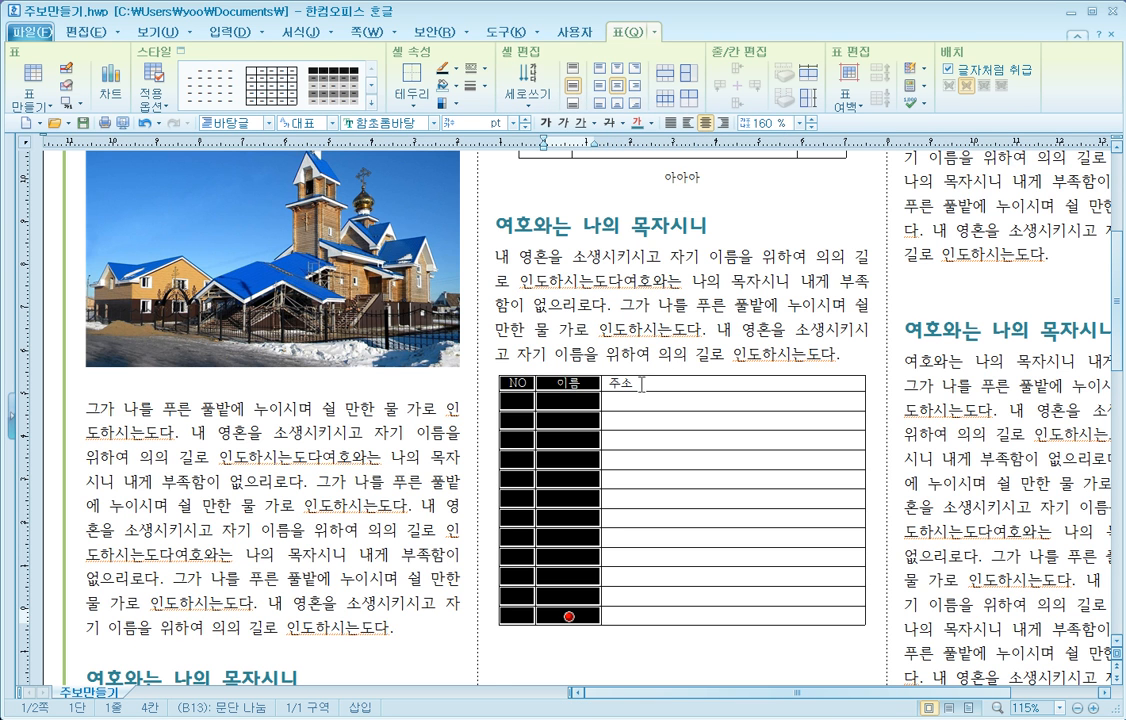
double_click(661, 360)
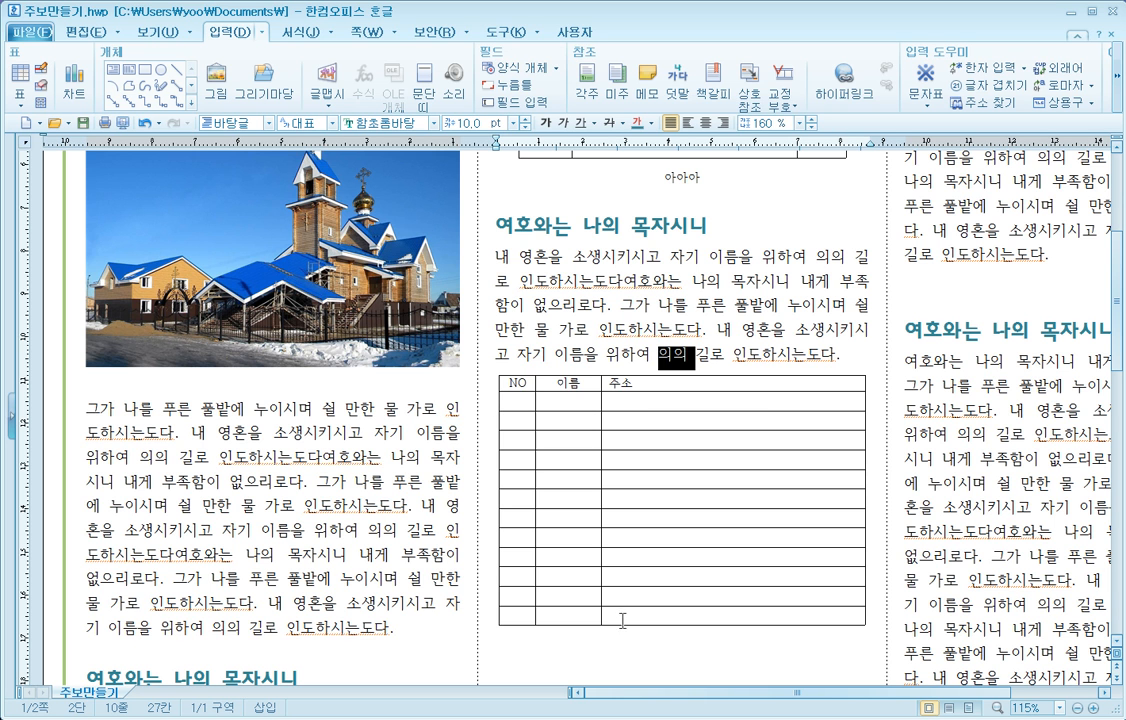
drag(621, 626, 626, 647)
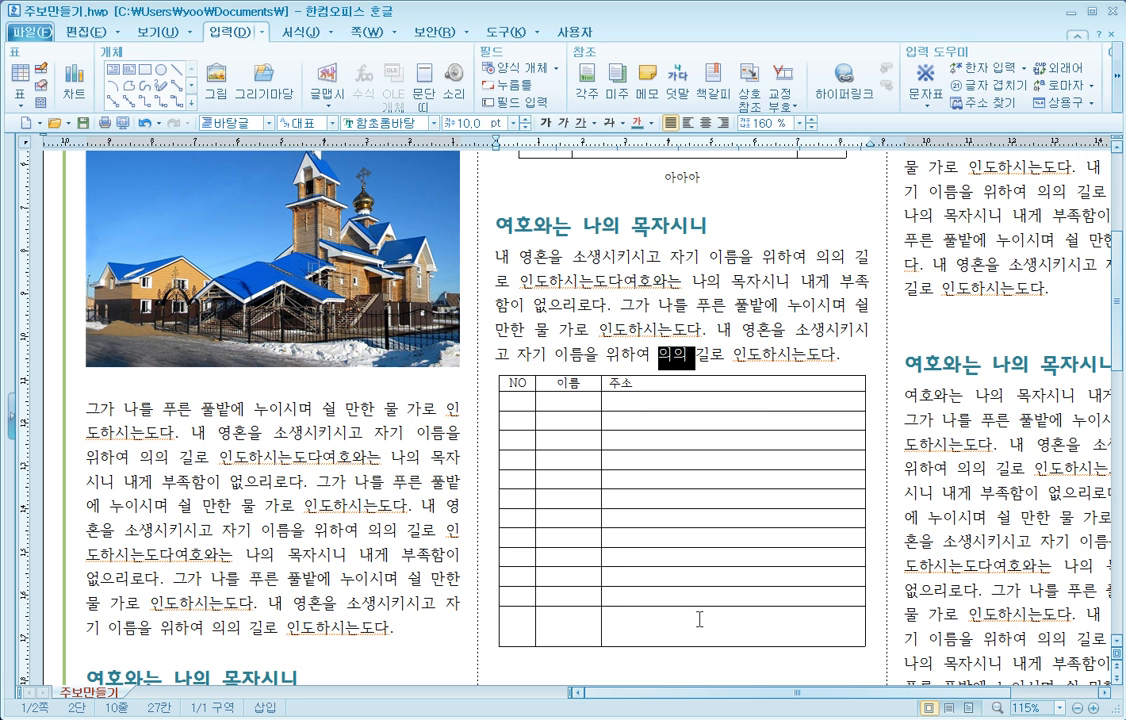
key(ctrl+z)
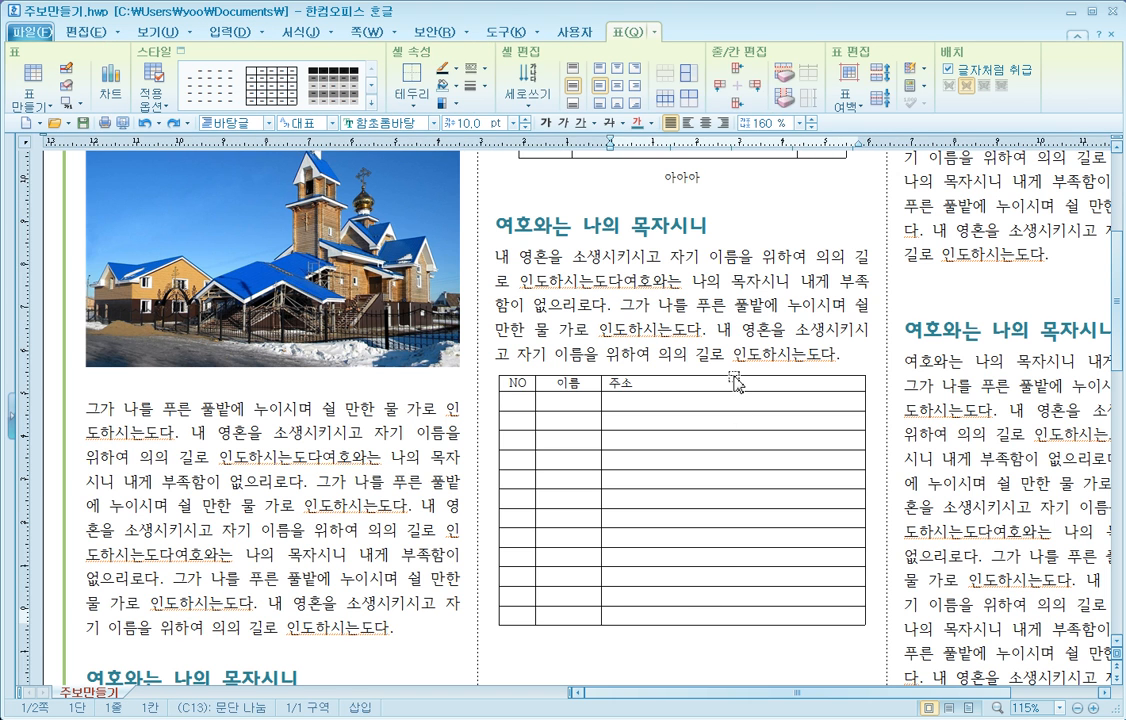
Stretch the whole table's height so it extends to near the bottom of the middle column
click(734, 377)
drag(682, 626, 685, 570)
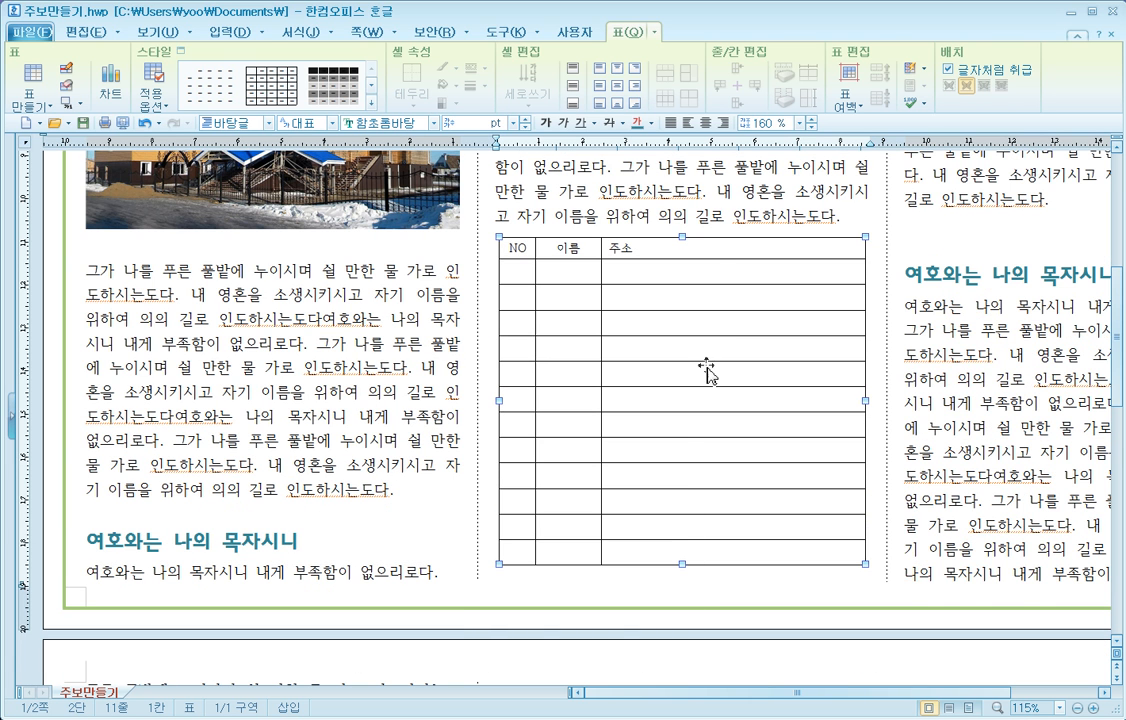
click(697, 218)
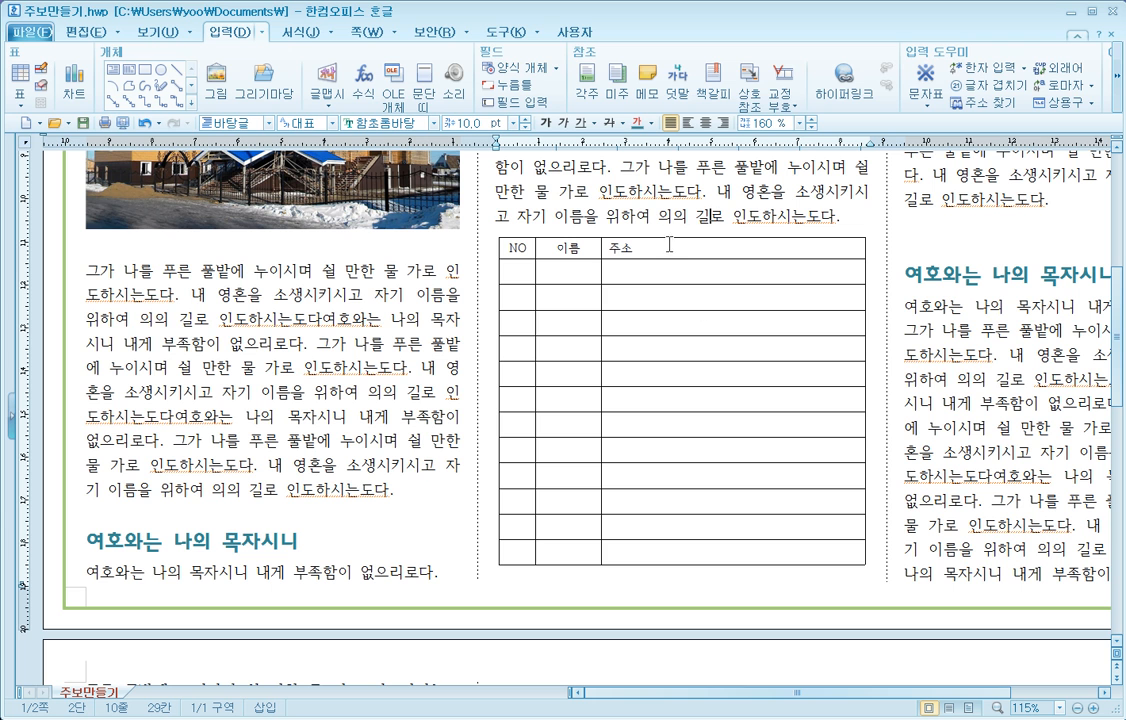
Number the rows below the NO heading from 1 to 12
click(517, 271)
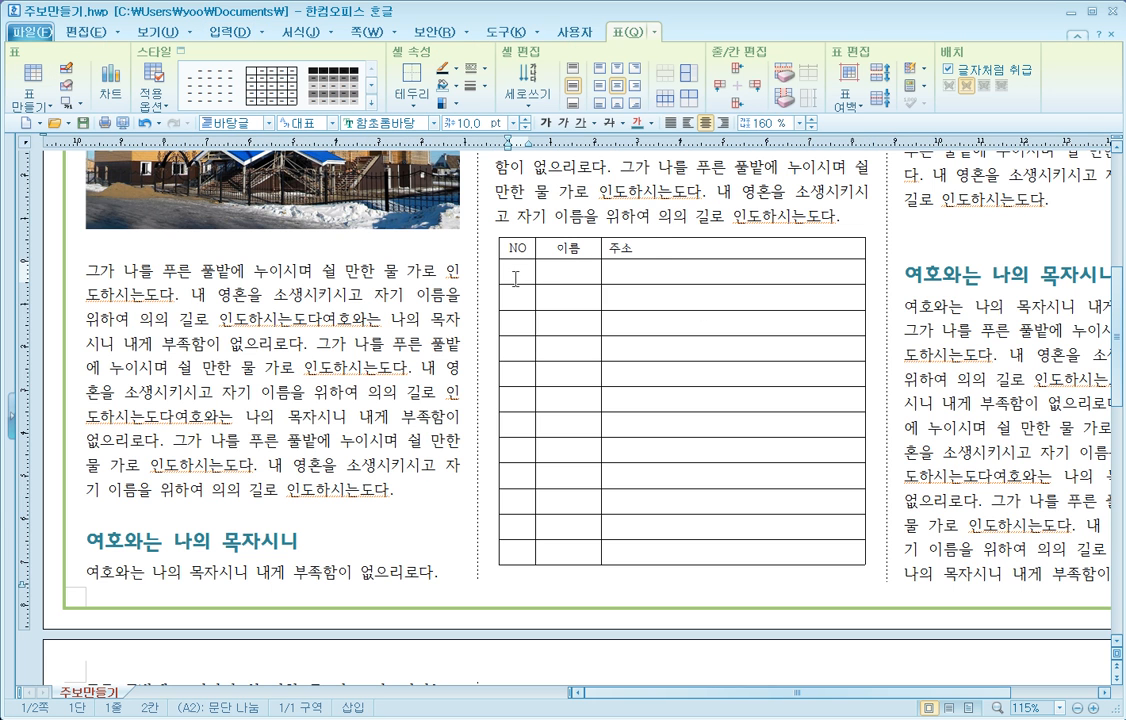
text(1)
key(Down)
text(2)
key(Down)
text(3)
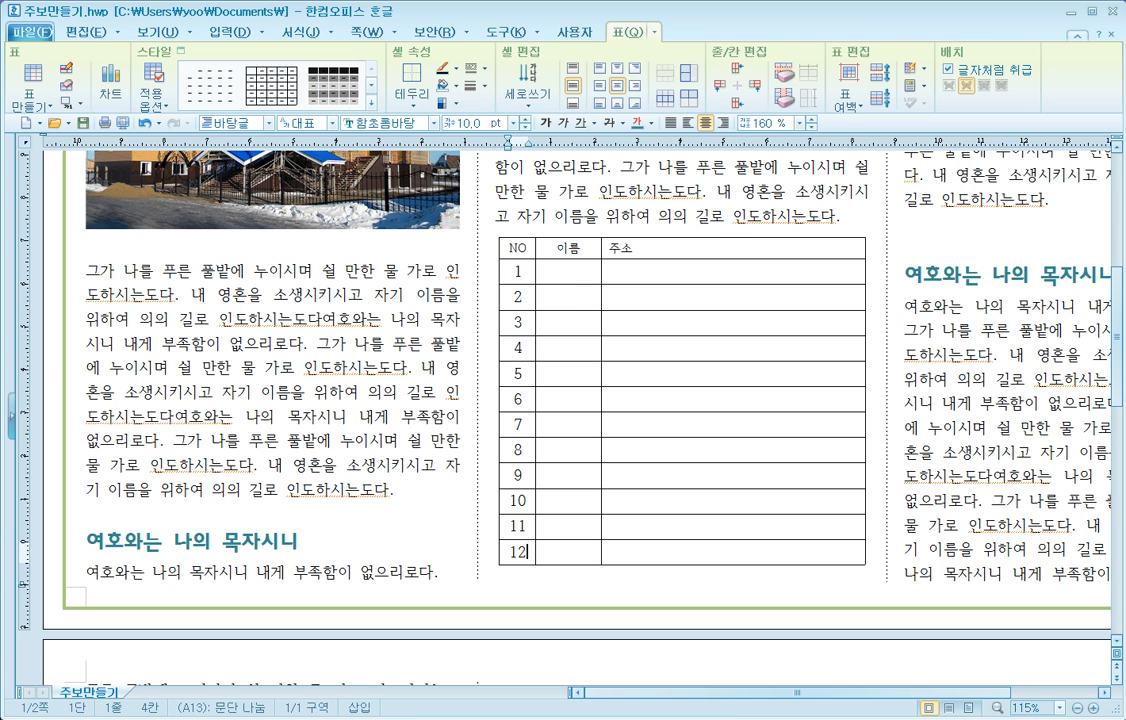
Enter a person's name in the 이름 column for rows 1 and 2, using a four-syllable name in row 2
click(572, 271)
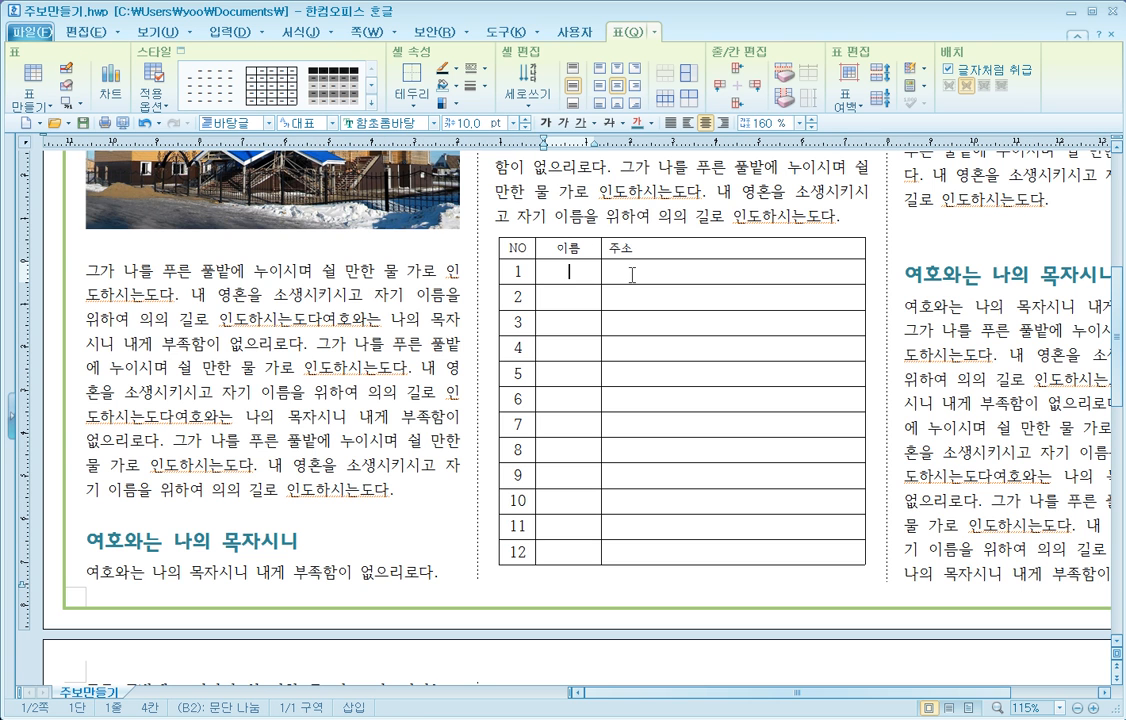
text(기ㅁ홍)
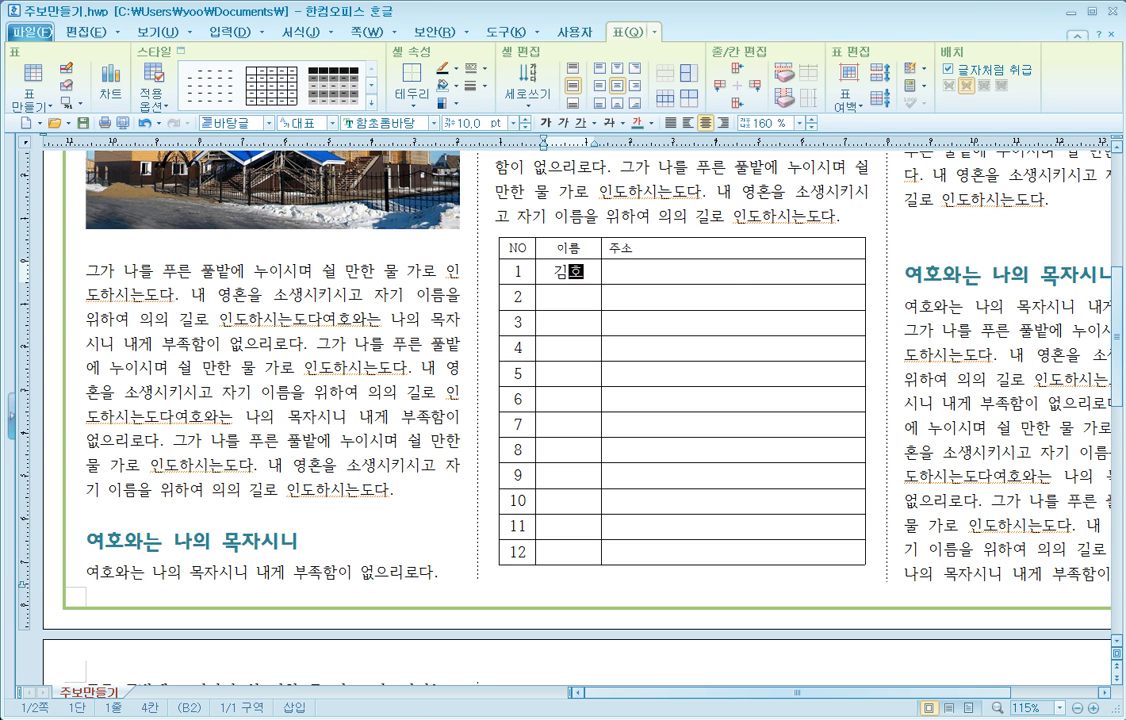
key(Down)
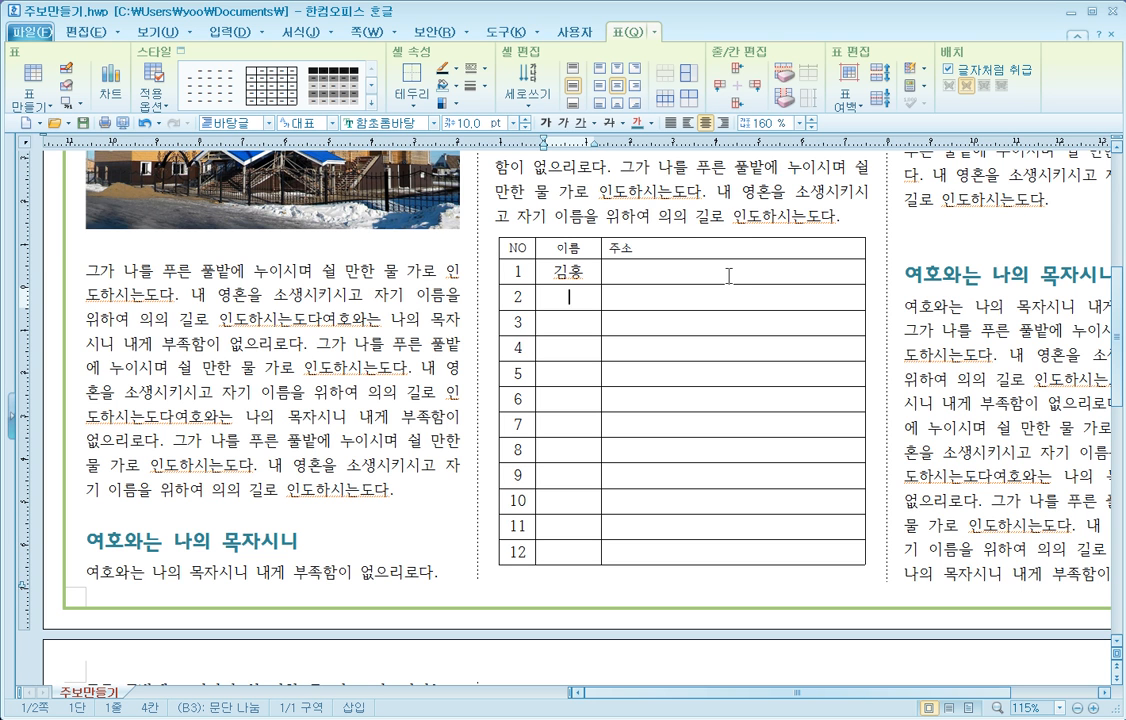
text(선우재더)
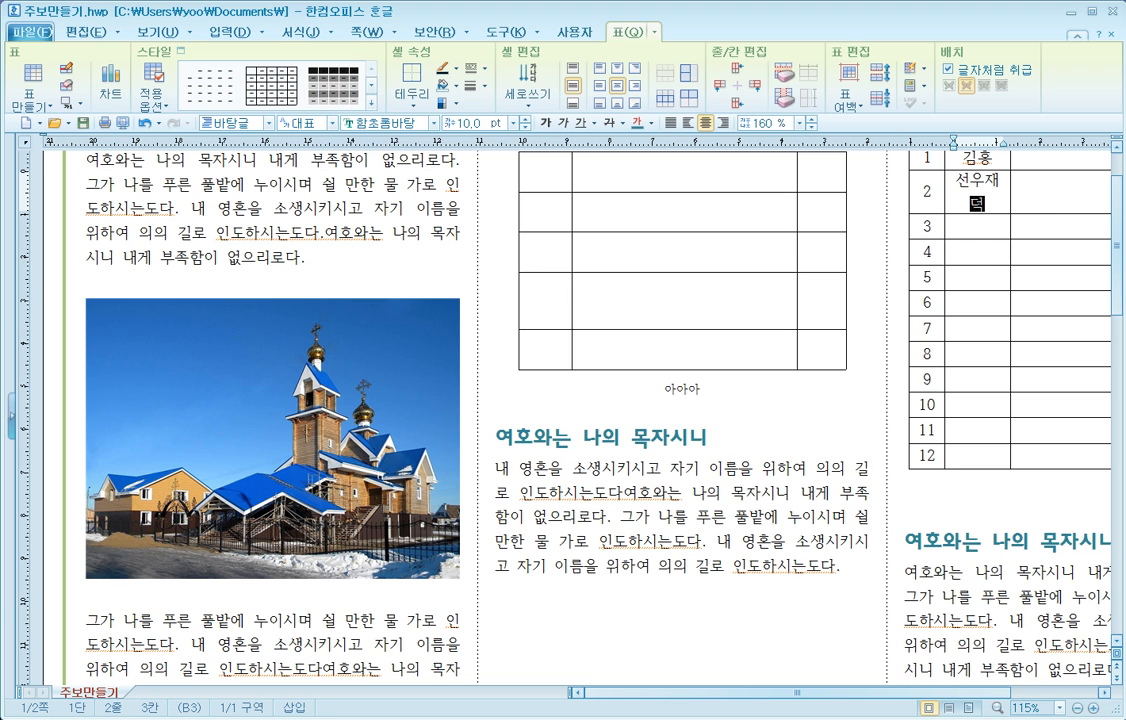
Widen the 이름 column slightly so the four-syllable name in row 2 fits on one line
scroll(673, 247, up, 2)
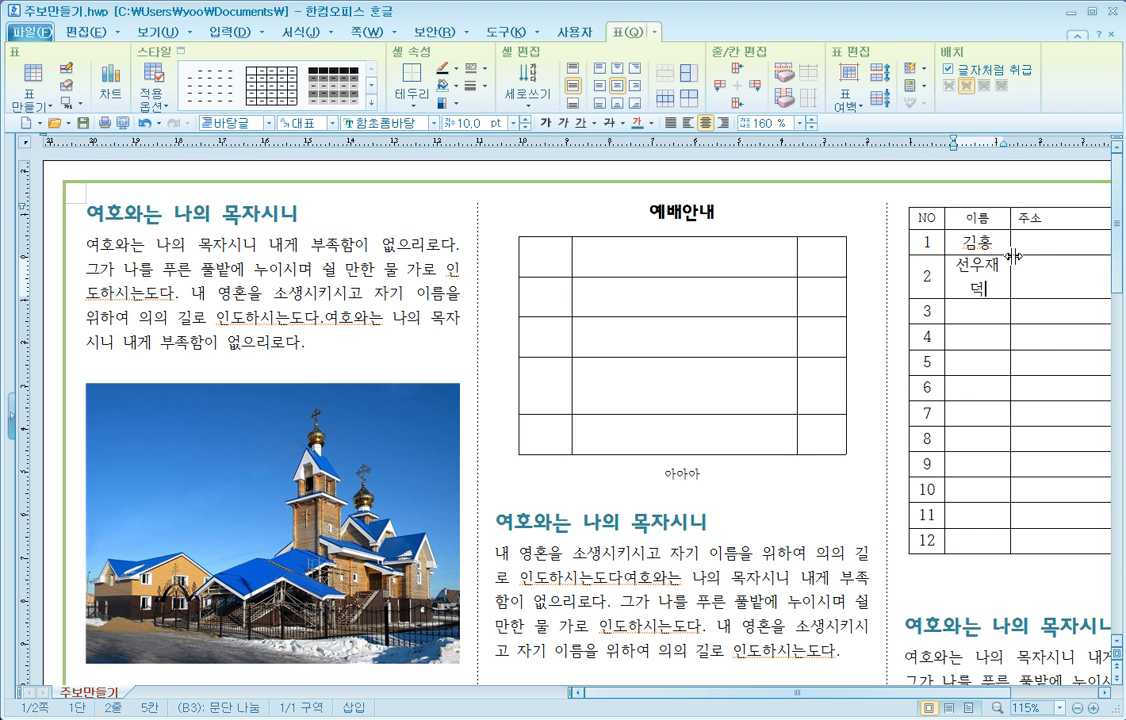
drag(1013, 254, 1024, 251)
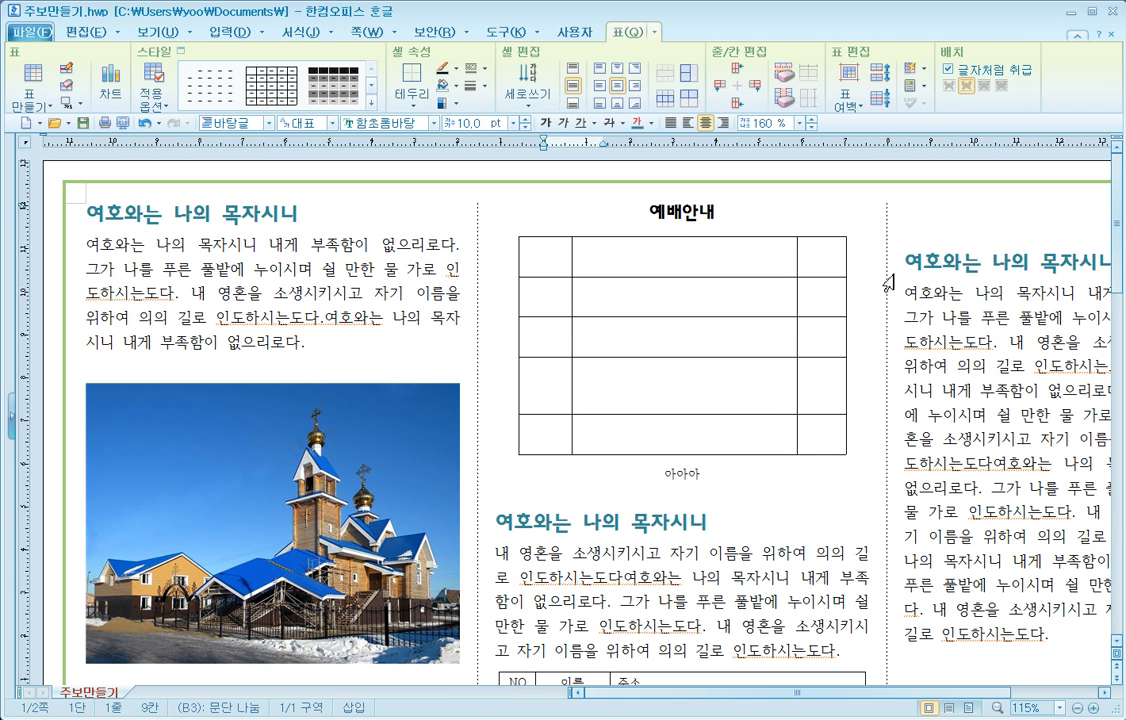
scroll(885, 375, down, 3)
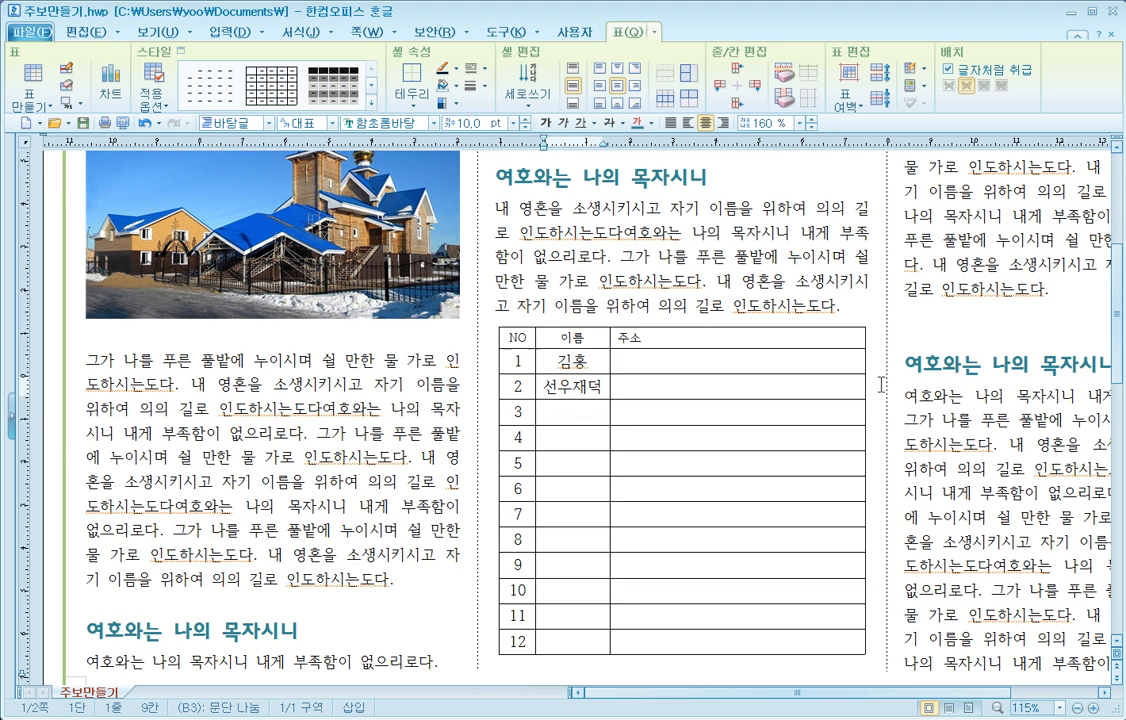
Fill the 이름 column with a person's name in each of rows 3 to 12
click(568, 413)
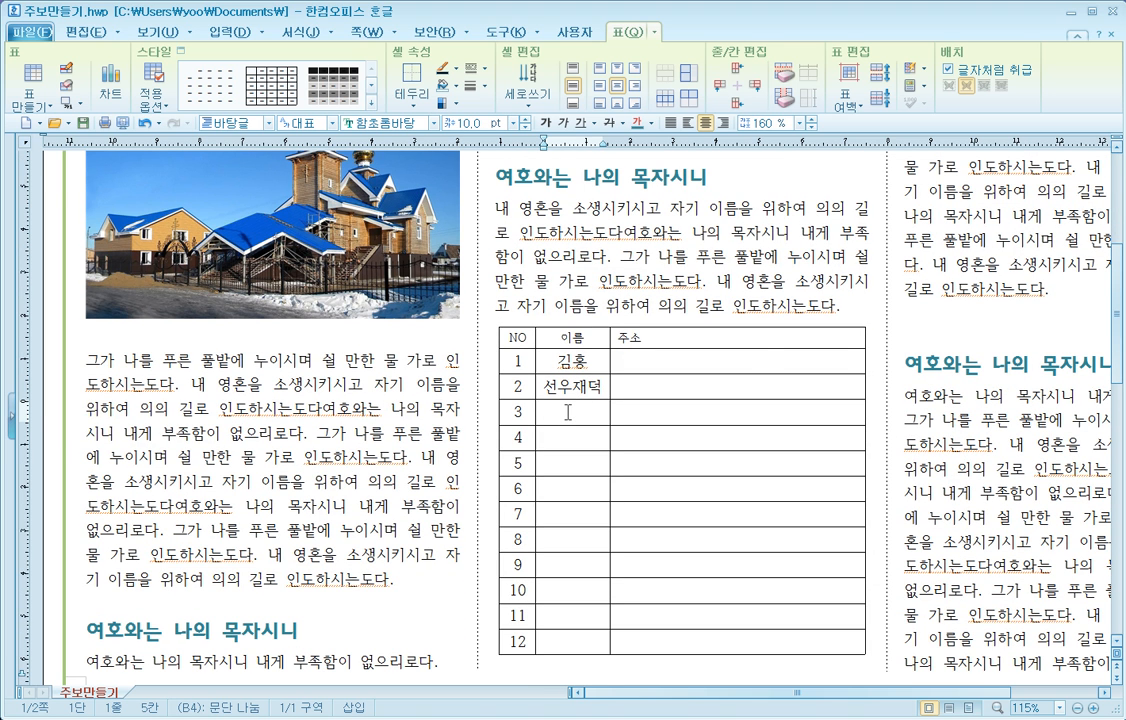
text(이문수)
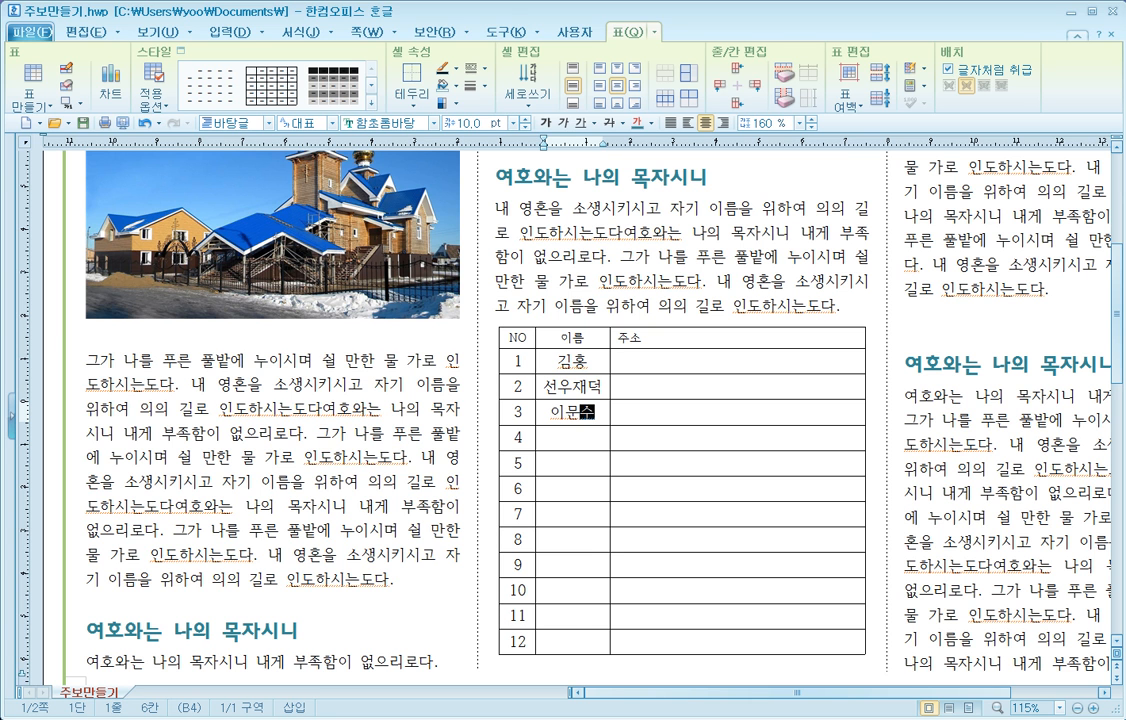
key(Down)
text(윤재인 박철수 홍문기 심혁 박선기 김그네 나그네 제임스 디킨스)
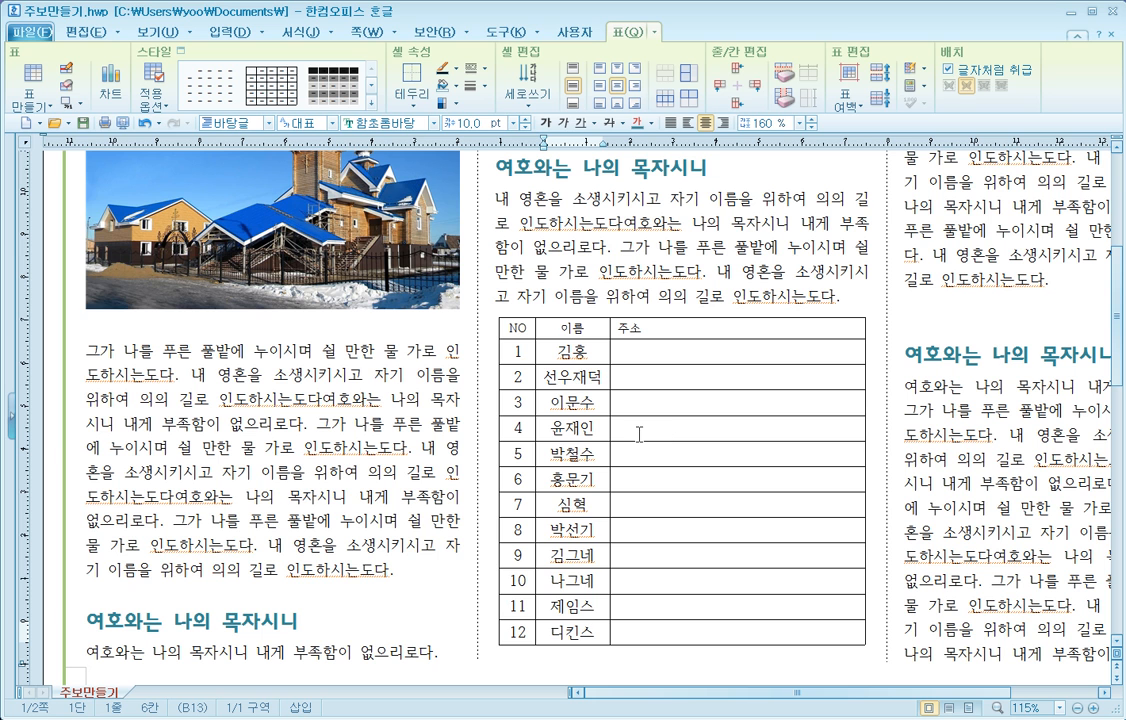
click(588, 352)
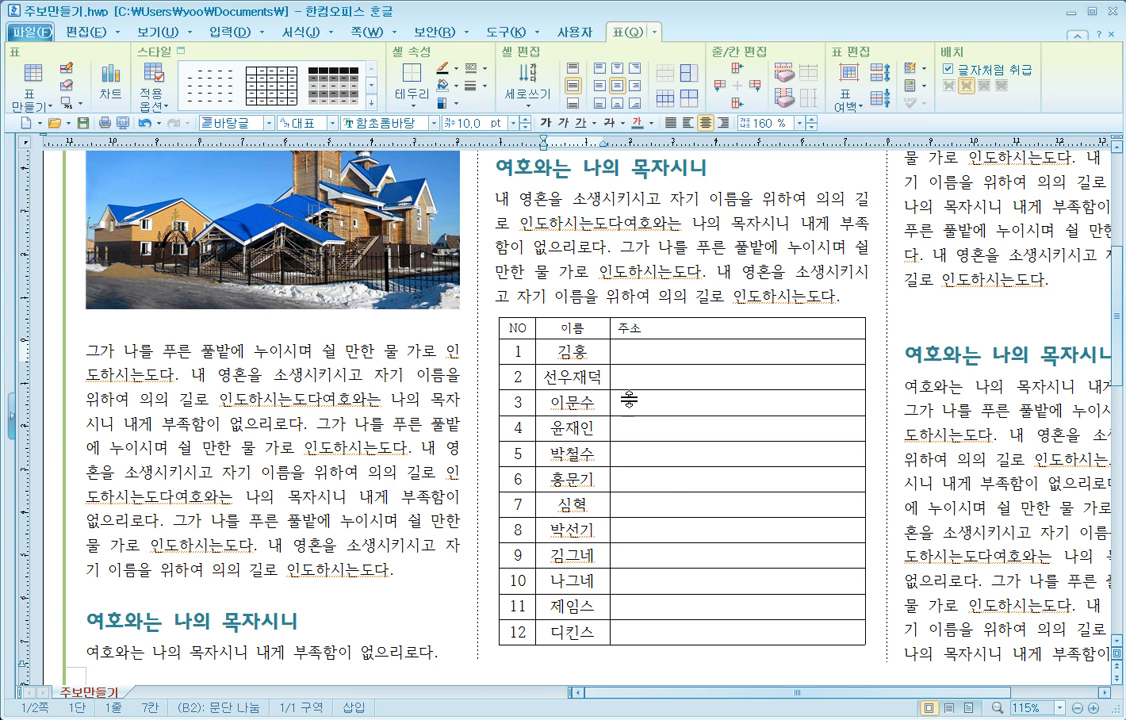
click(650, 354)
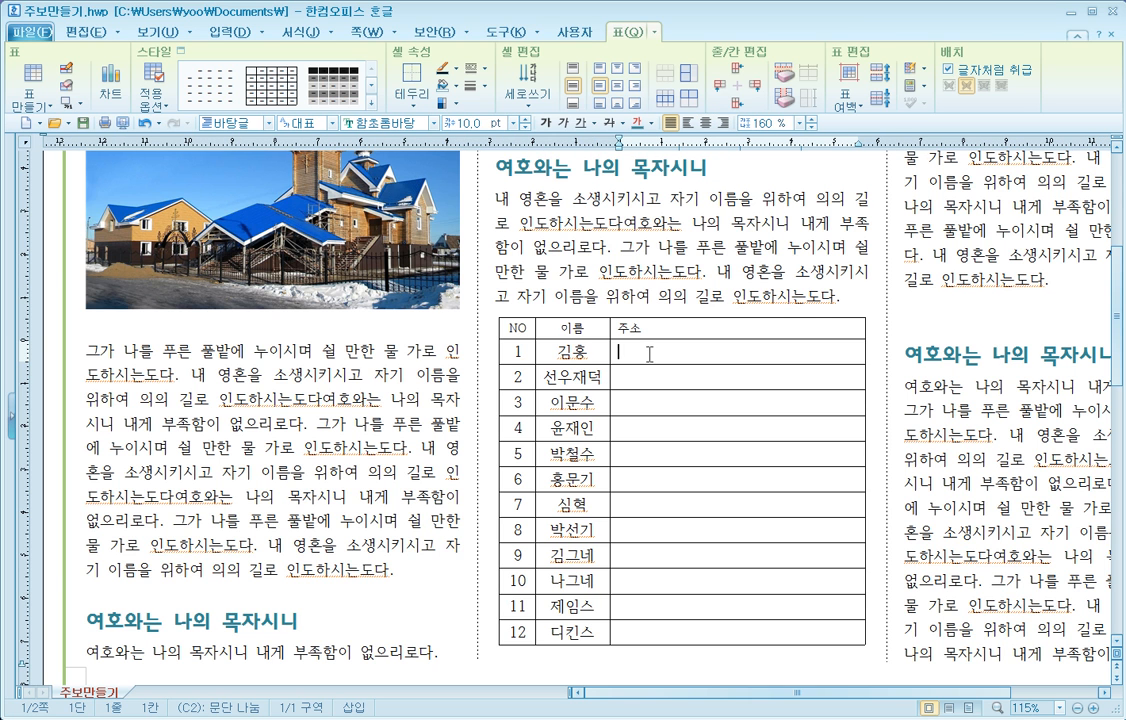
click(652, 376)
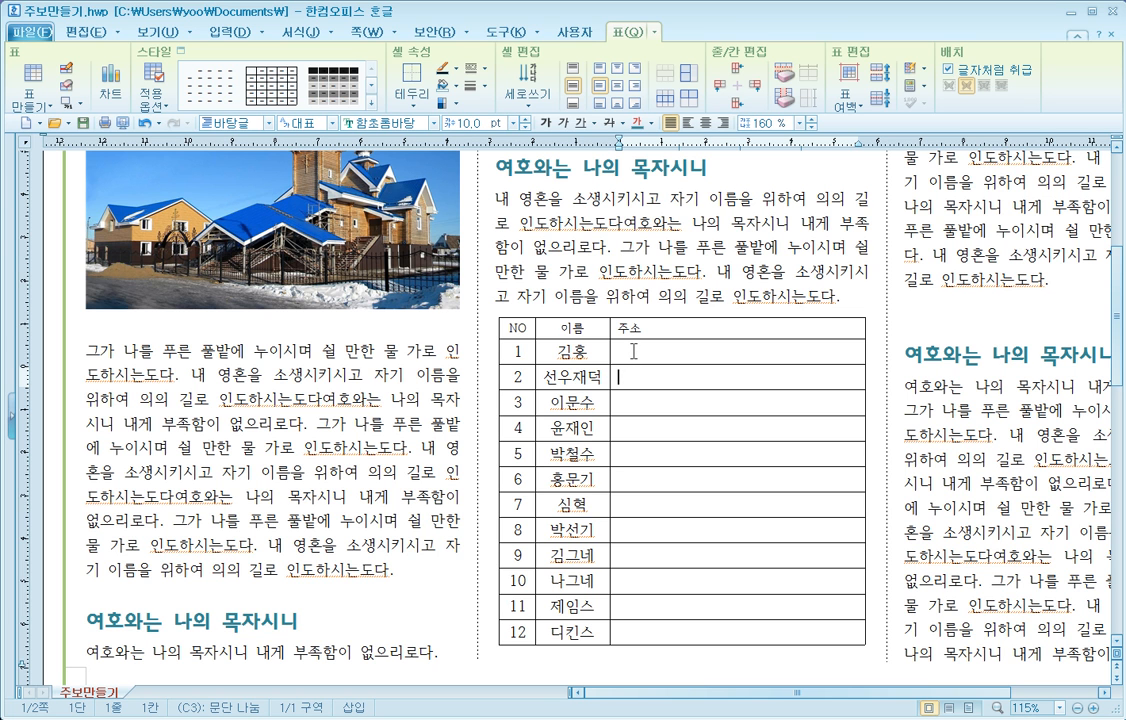
click(632, 350)
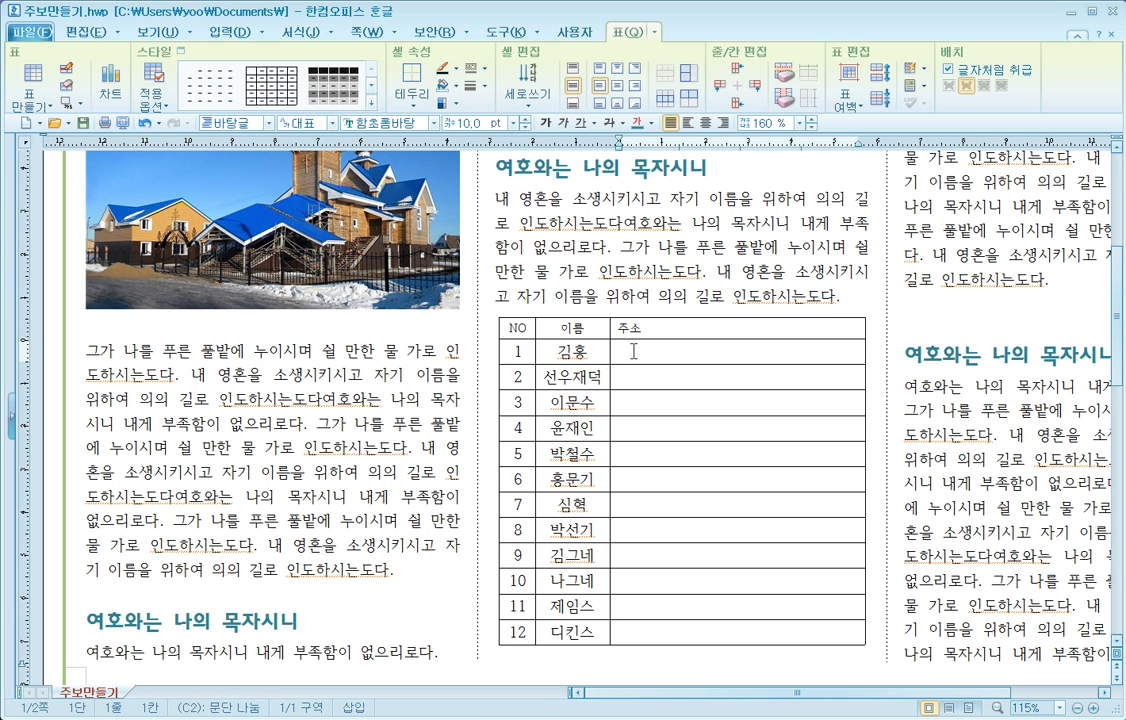
drag(632, 350, 634, 376)
click(634, 375)
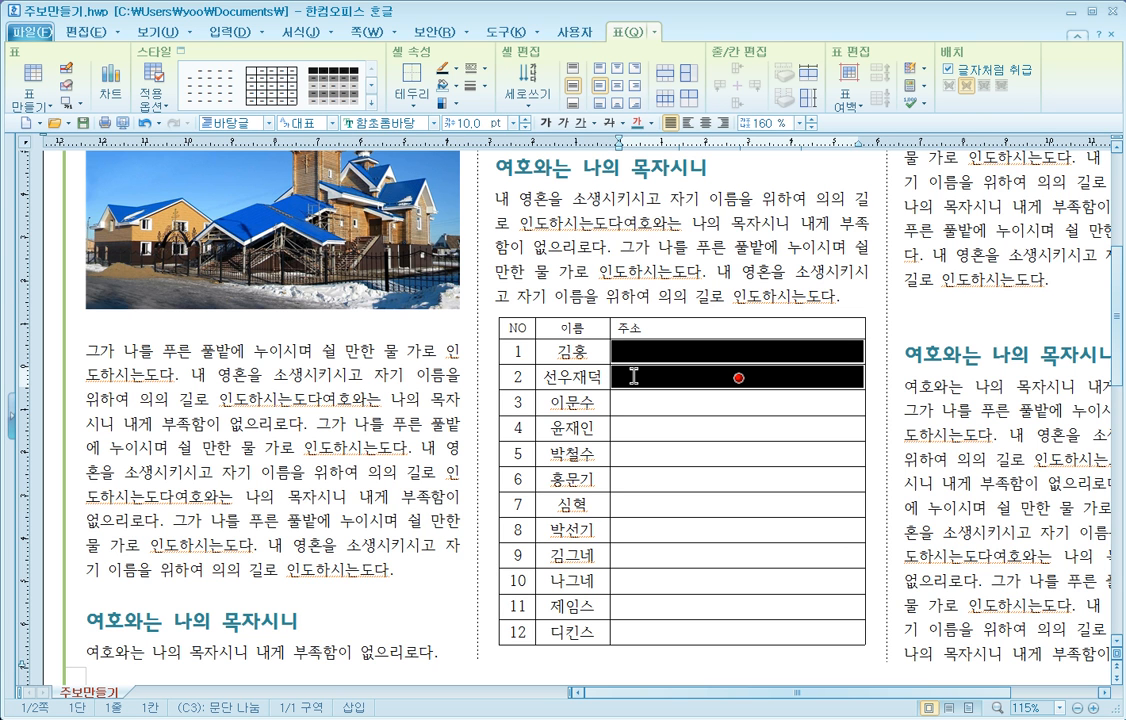
click(634, 376)
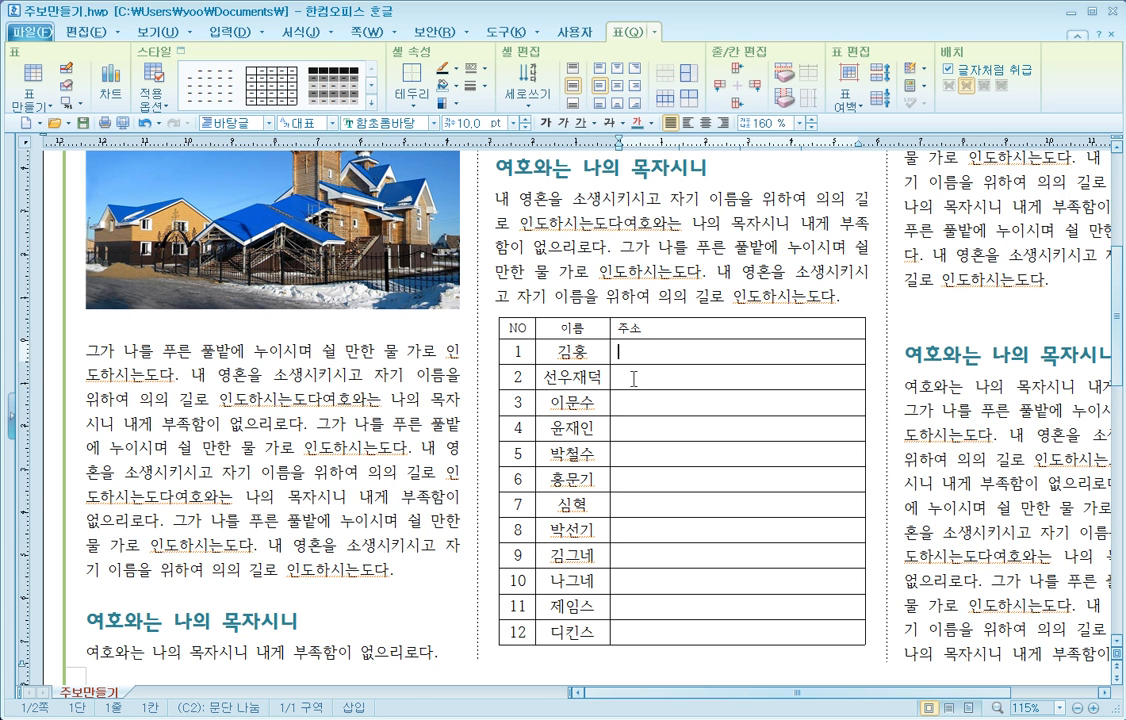
click(633, 372)
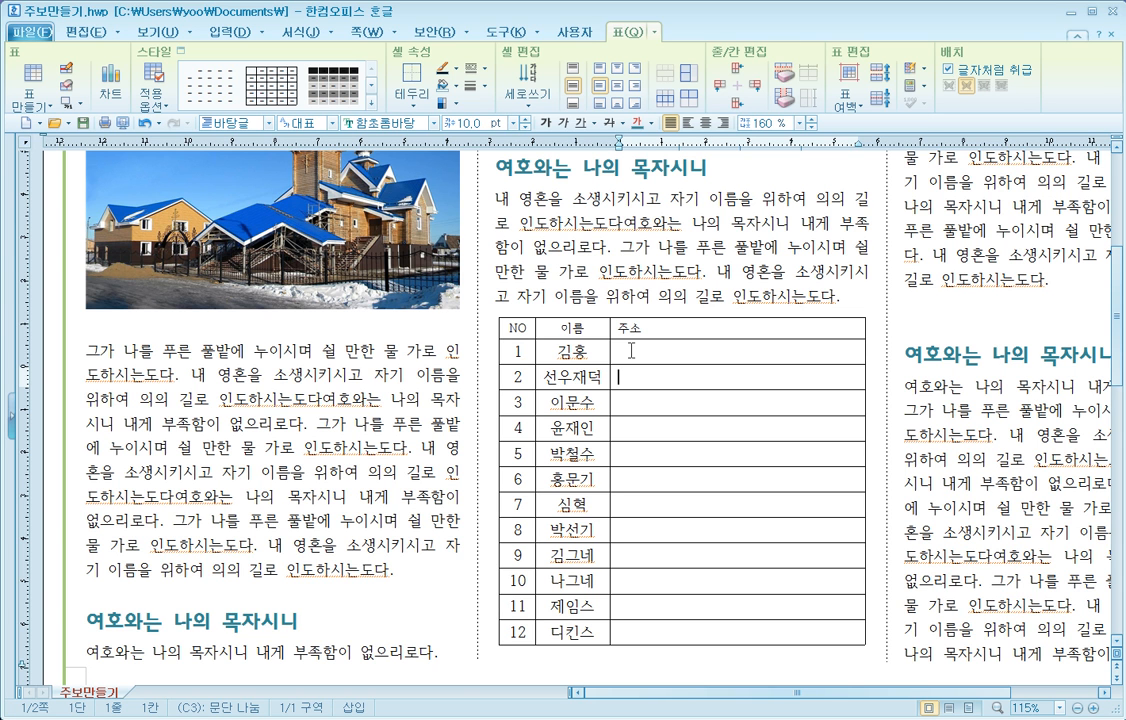
drag(631, 351, 633, 372)
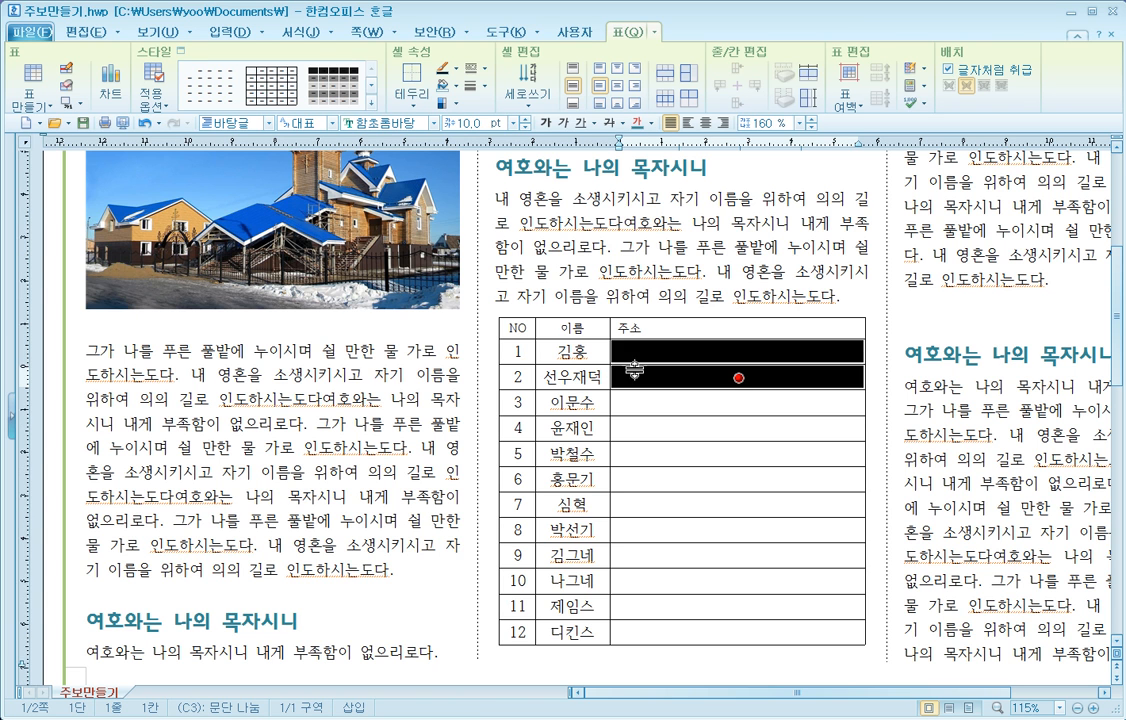
click(633, 357)
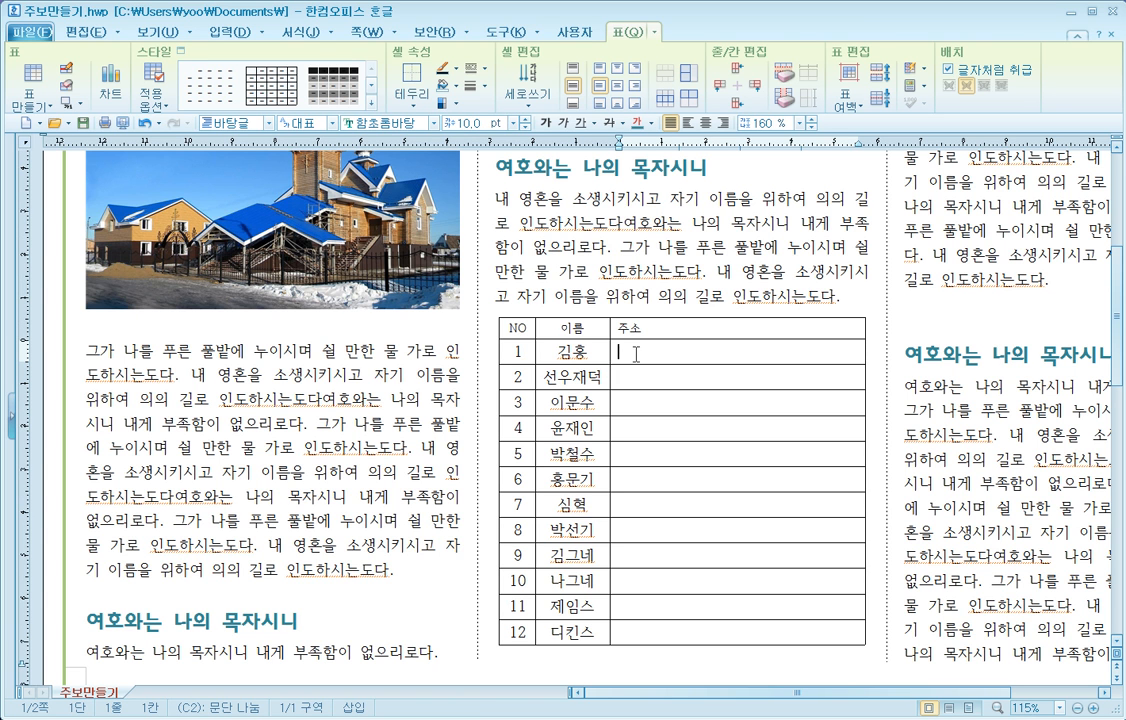
Merge the 주소 cells of rows 1 and 2 into one cell
drag(636, 352, 636, 378)
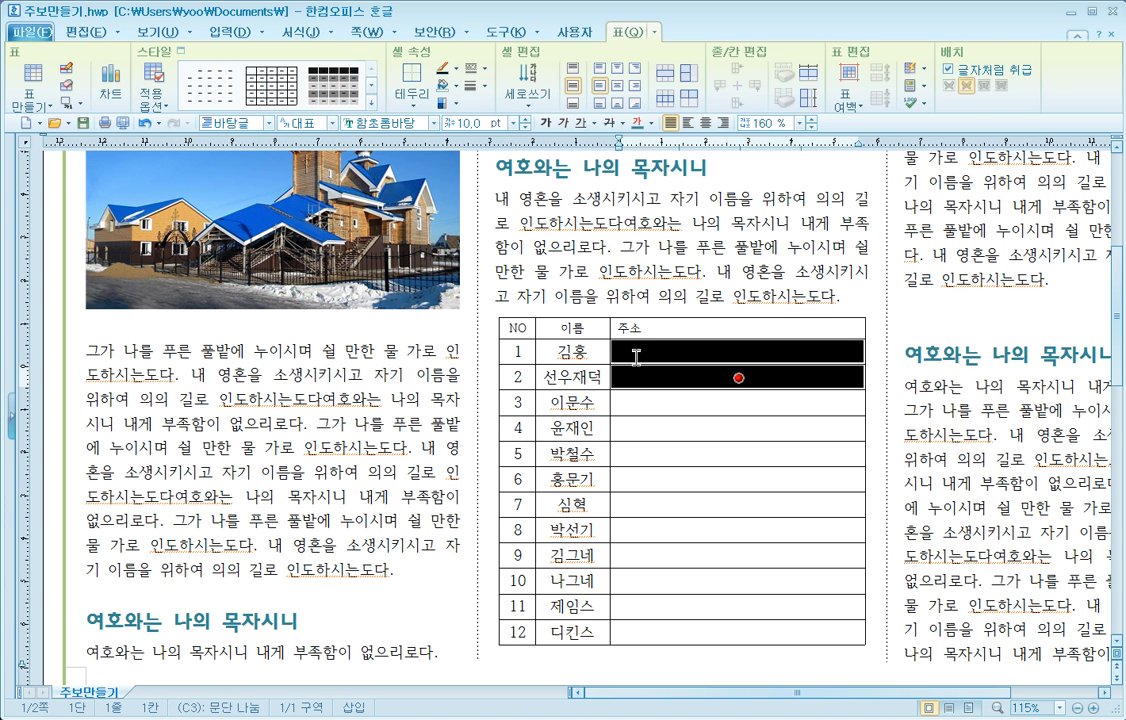
right_click(636, 356)
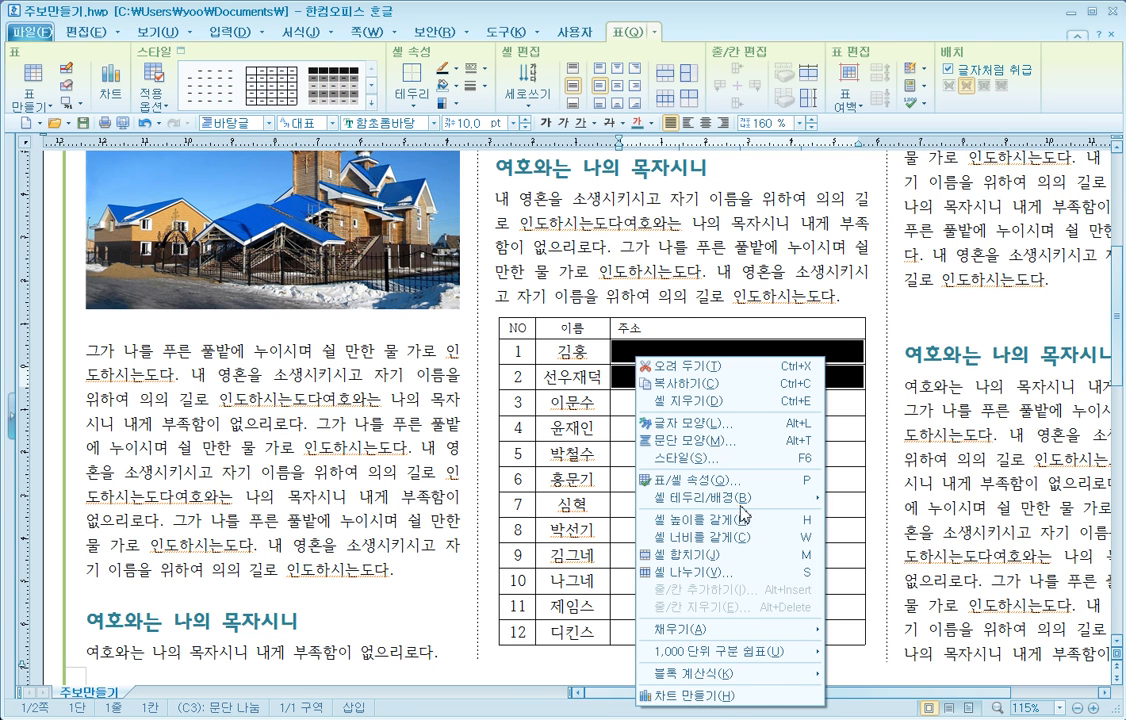
click(694, 557)
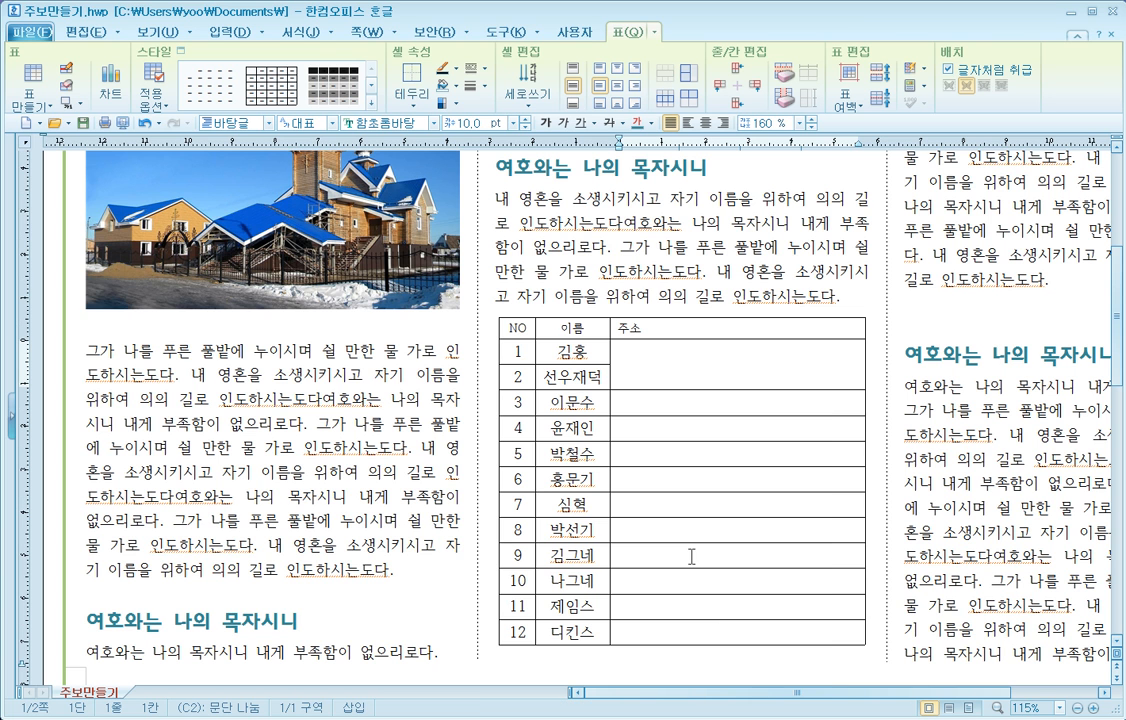
Split the 주소 cell of row 3 into 2 rows
click(719, 405)
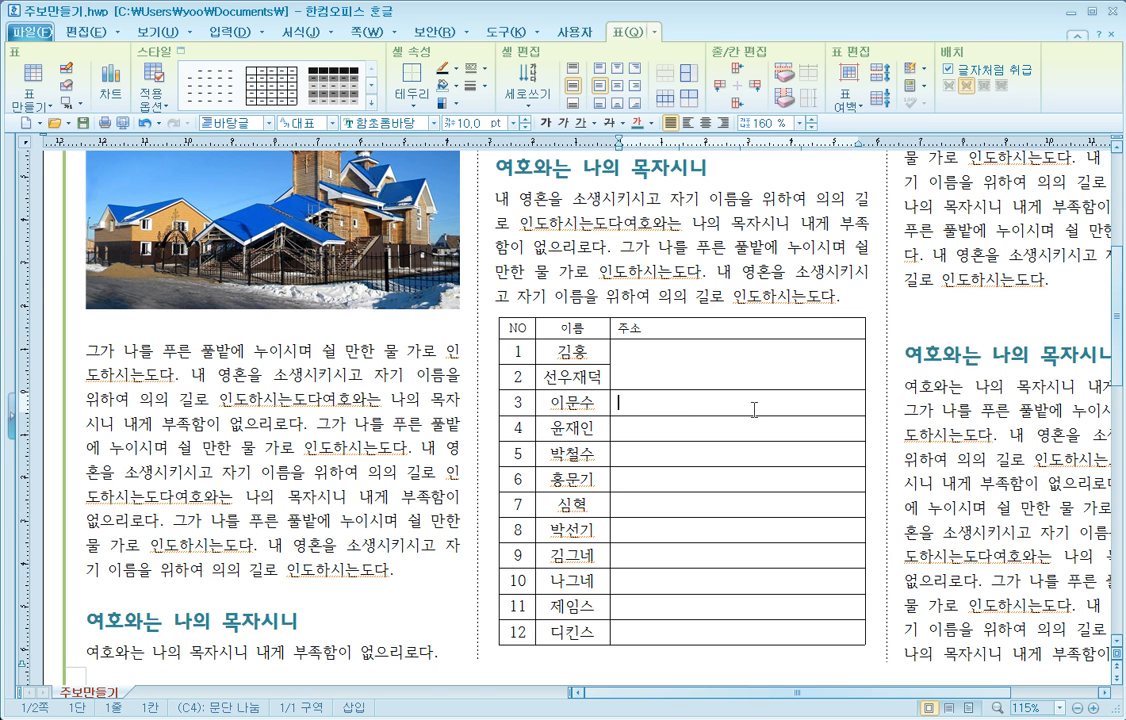
right_click(661, 403)
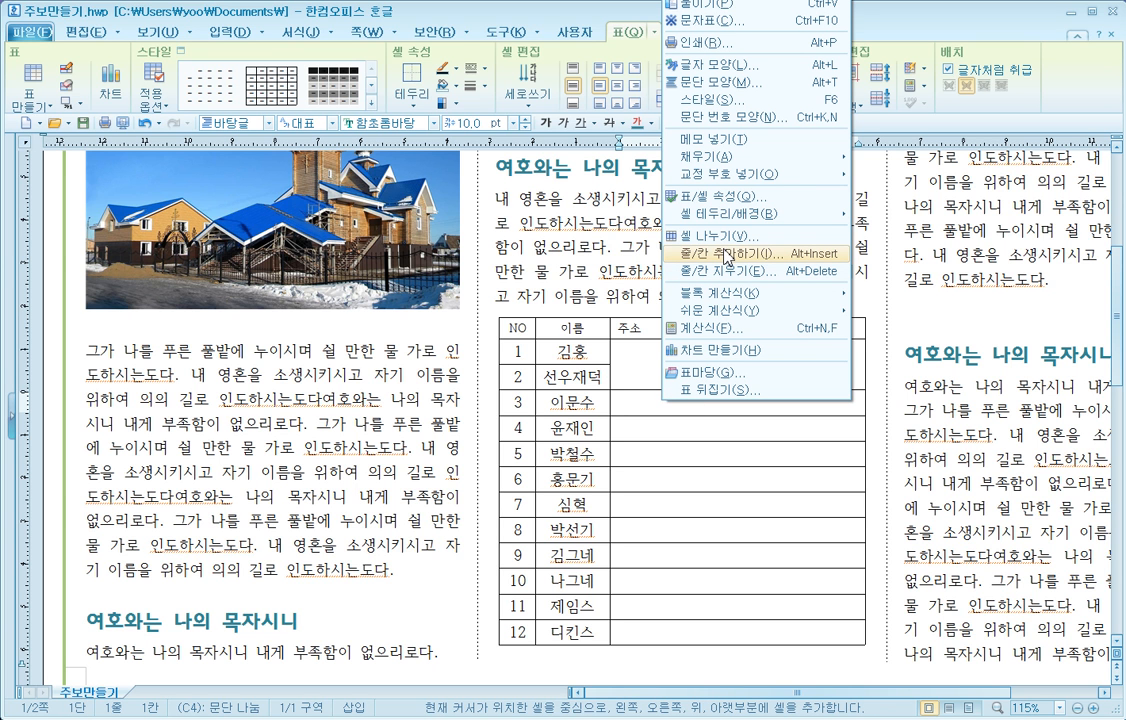
click(629, 404)
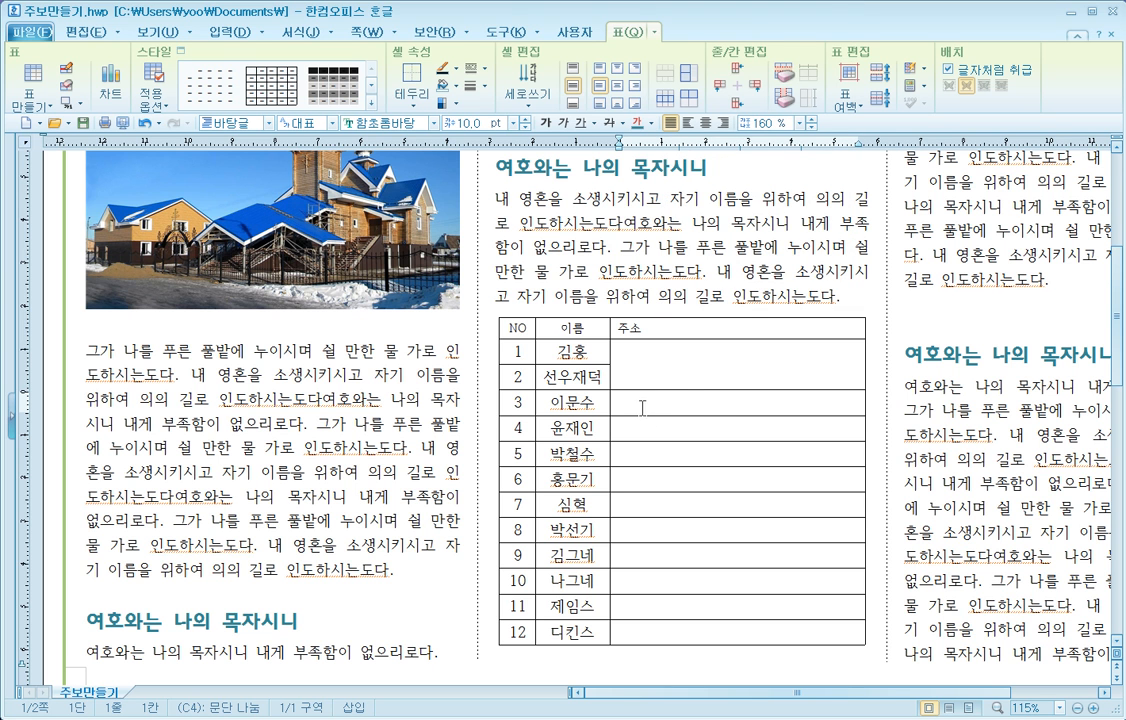
right_click(646, 404)
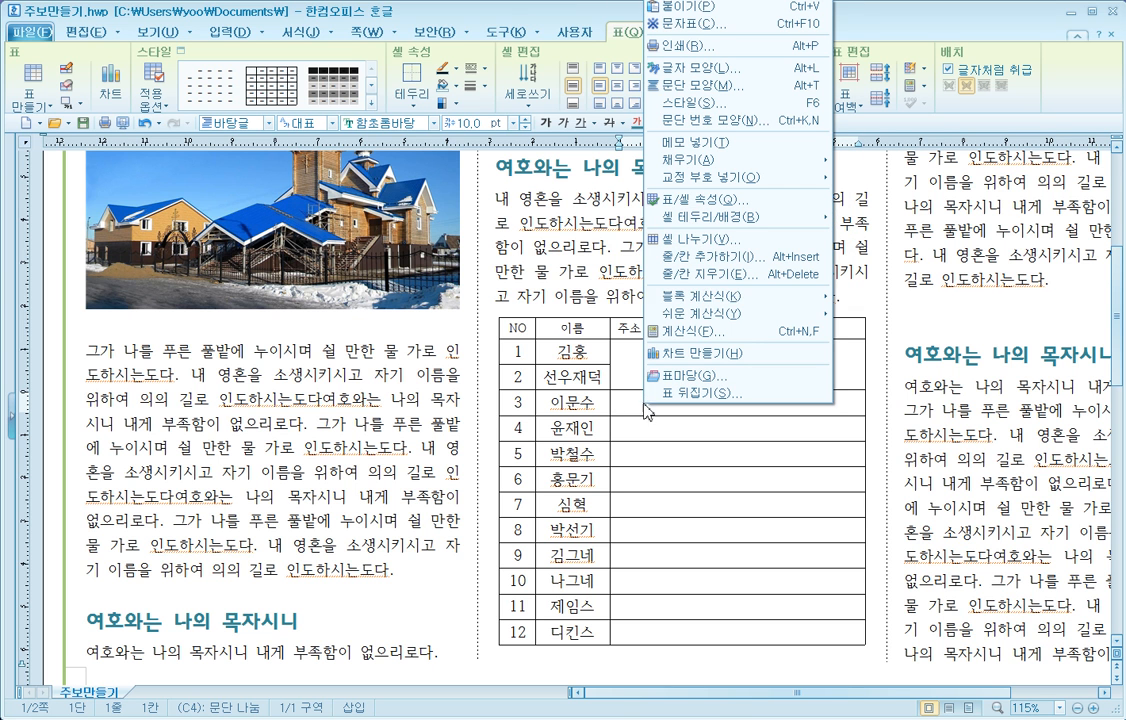
click(708, 241)
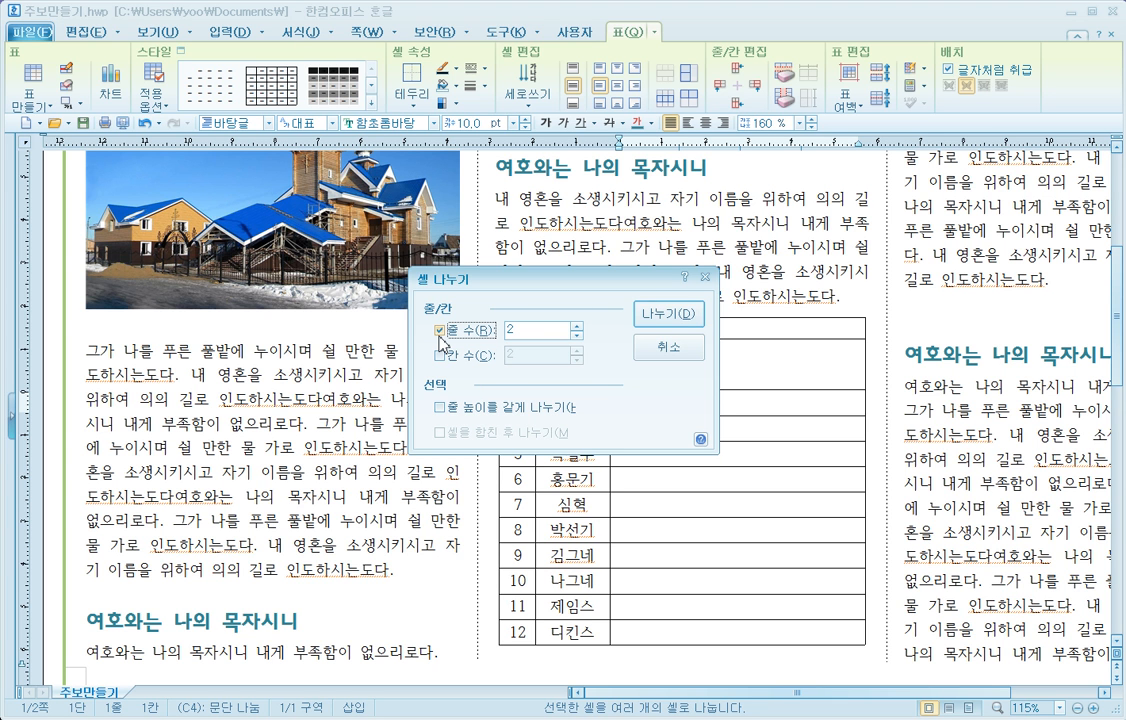
click(665, 316)
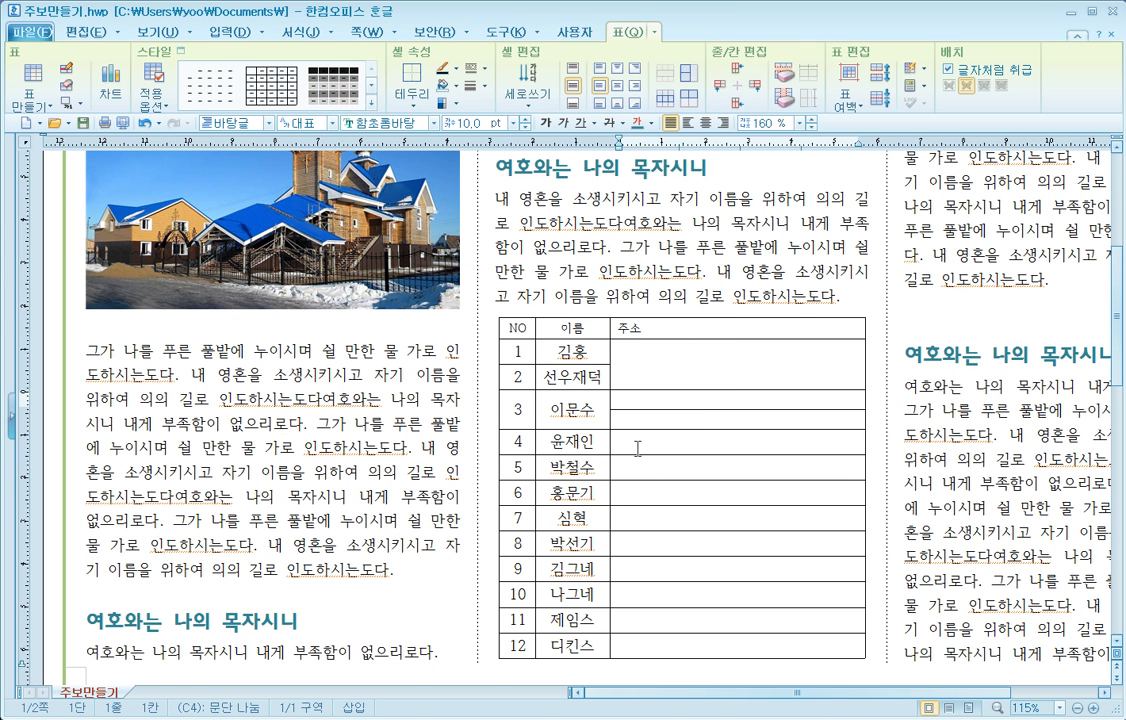
Split the 주소 cells of rows 4 and 5 into 2 columns each, without splitting them into rows
drag(637, 449, 637, 465)
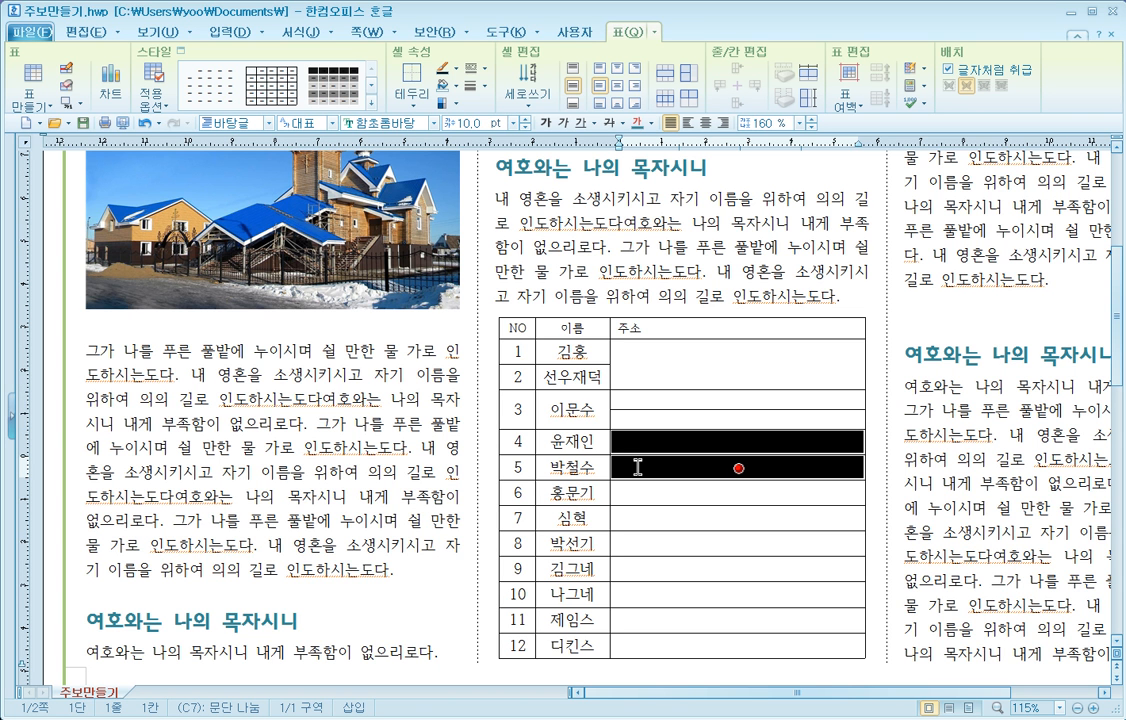
right_click(637, 466)
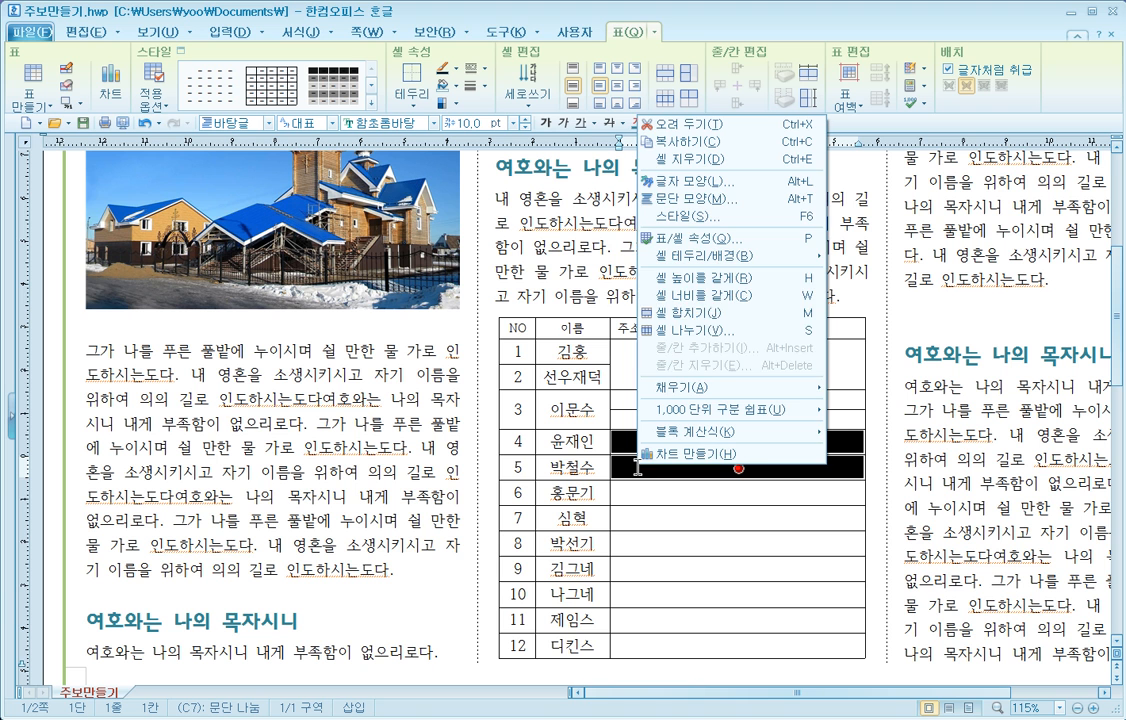
click(698, 330)
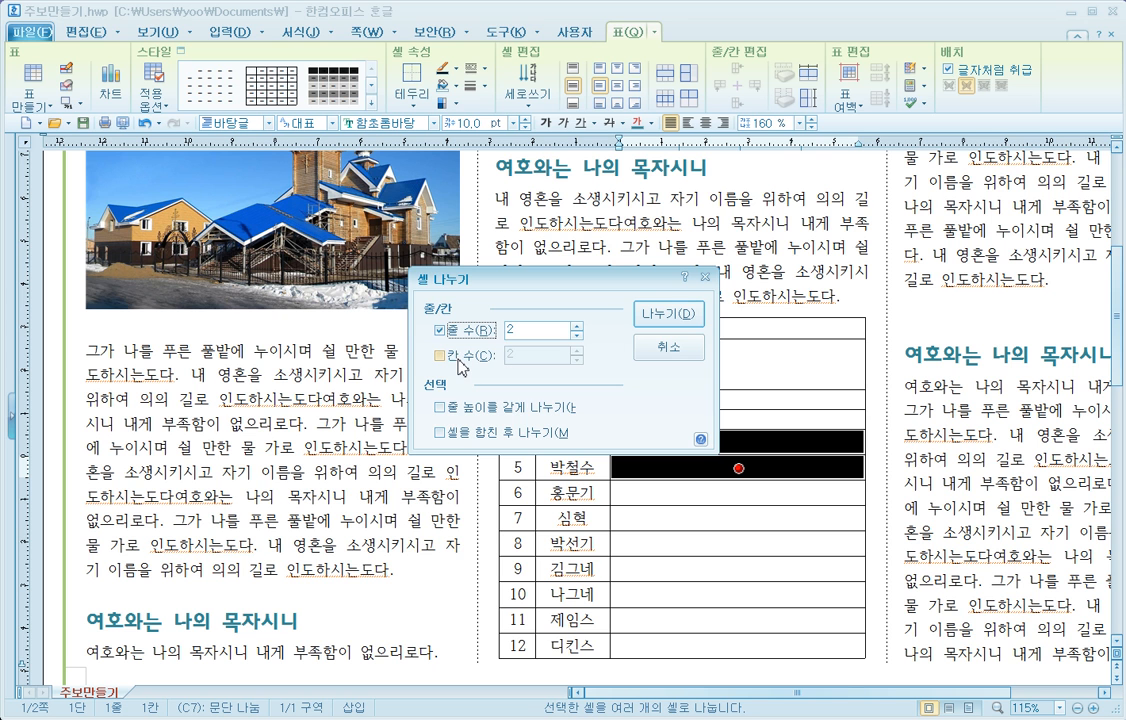
click(442, 357)
click(440, 330)
click(660, 316)
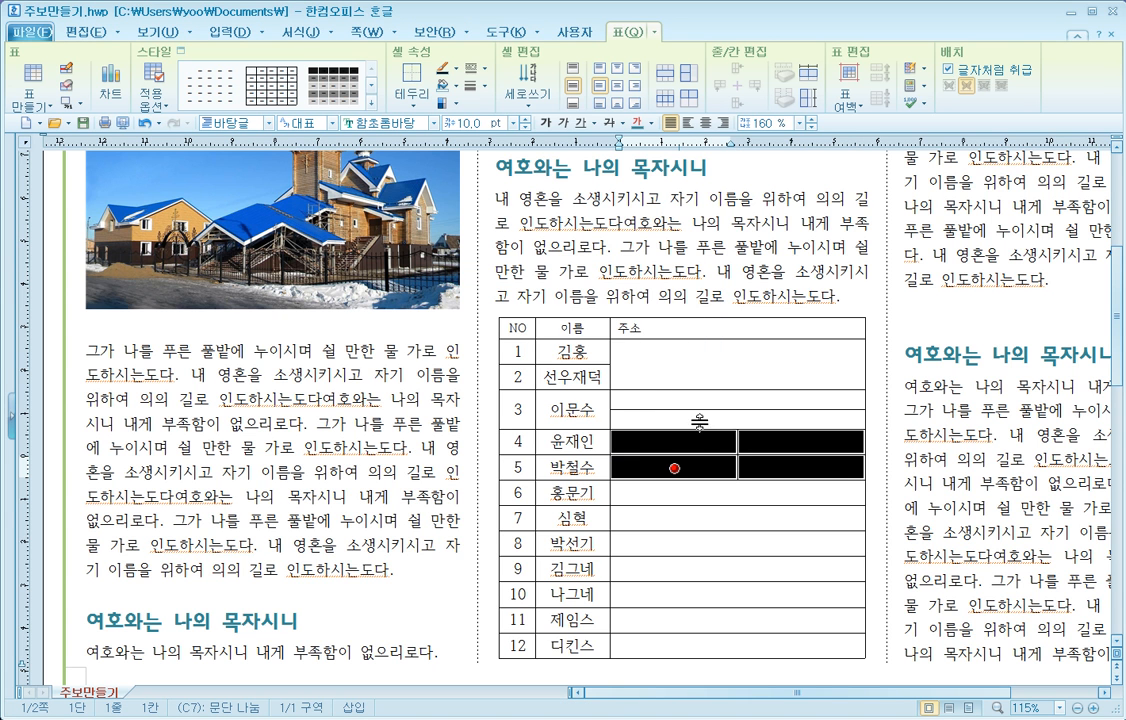
click(709, 448)
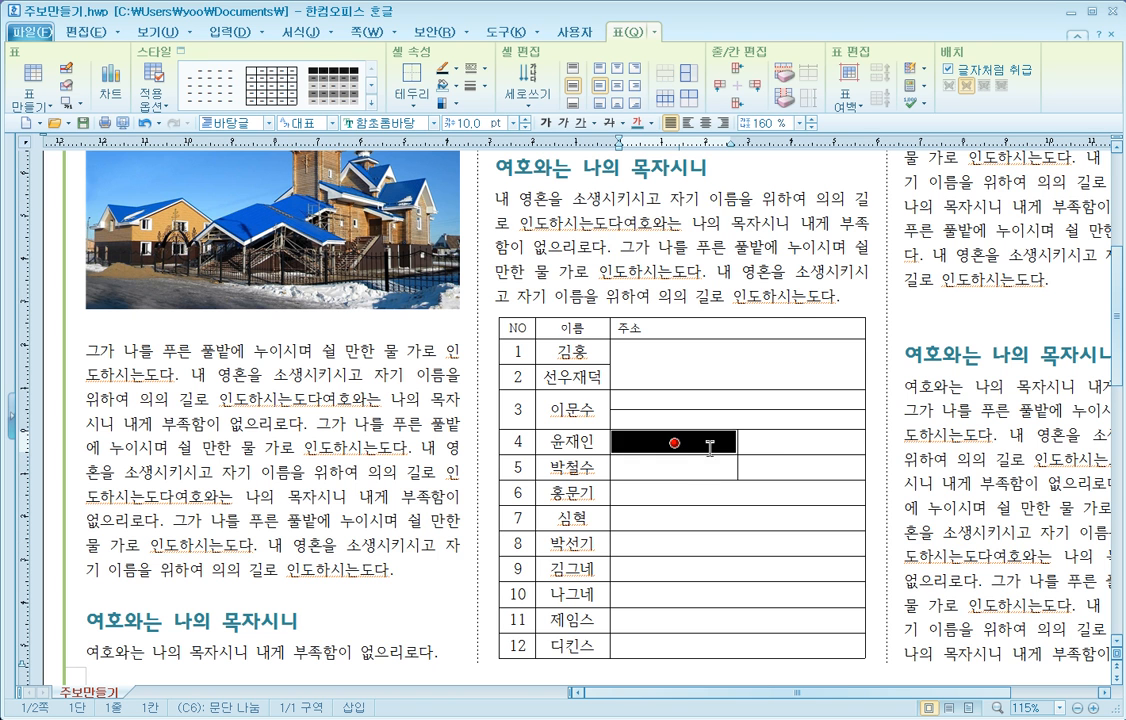
Split the second 주소 sub-cells of rows 4 and 5 into 2 rows each, without adding columns
drag(794, 441, 800, 467)
right_click(801, 467)
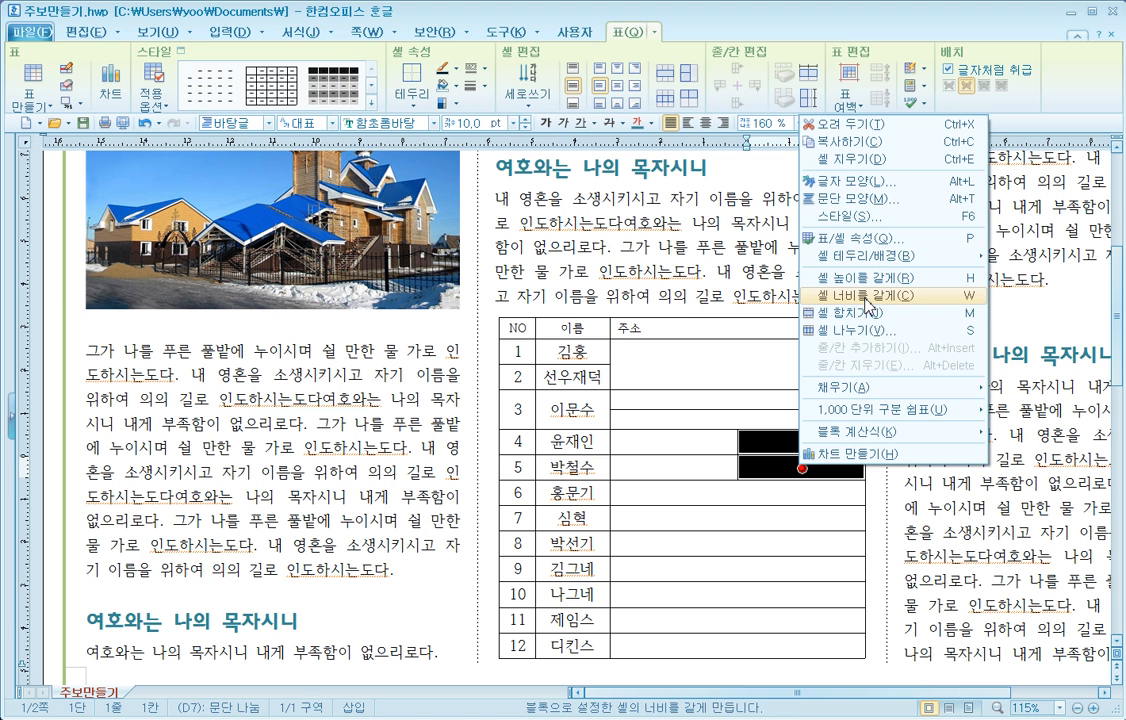
click(860, 331)
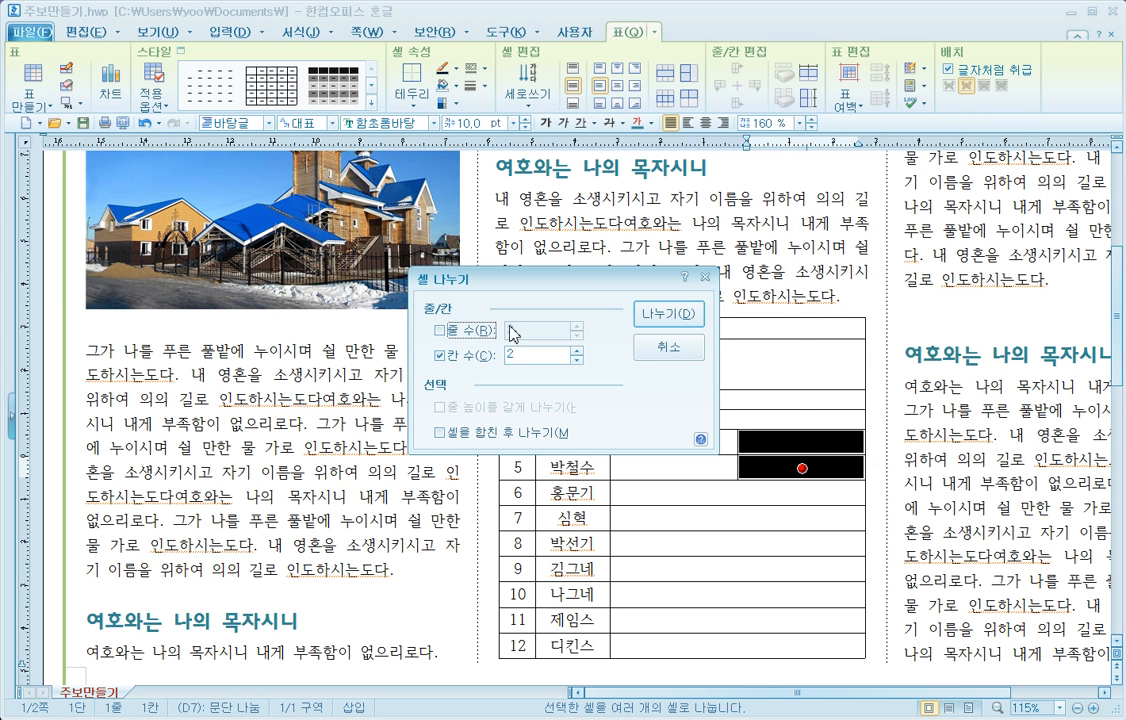
click(440, 330)
click(452, 354)
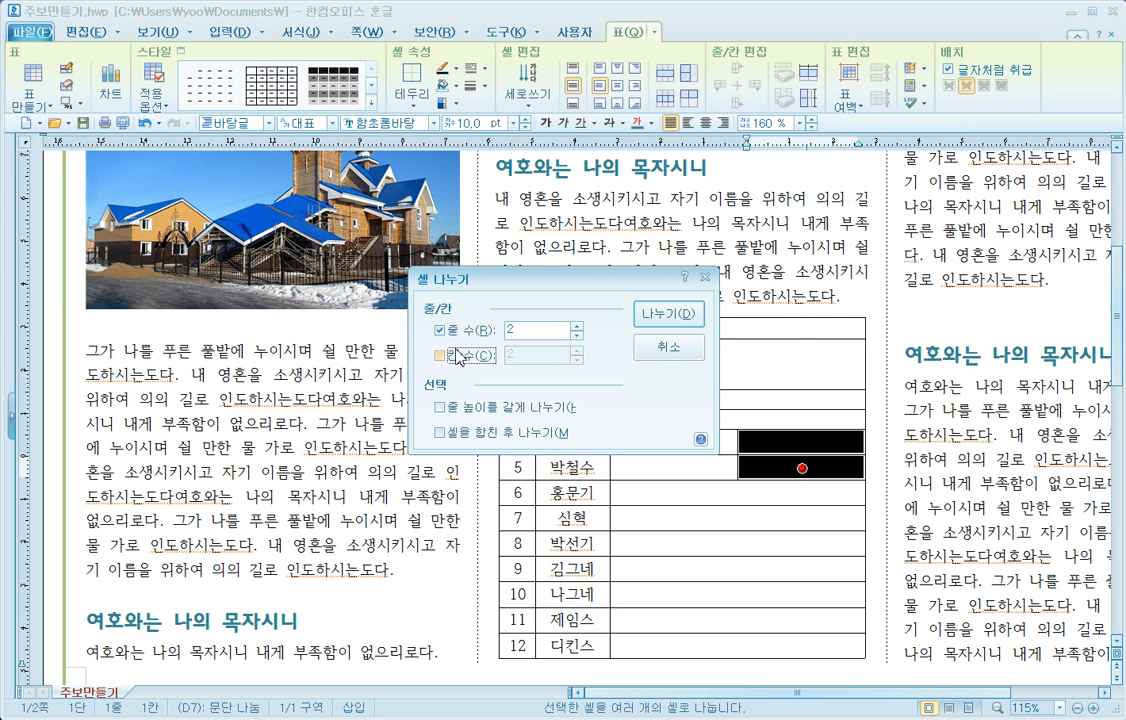
click(672, 313)
Shift the vertical divider in the 주소 cells of rows 4 and 5 so the first sub-cells take about a quarter of the width
scroll(855, 359, up, 1)
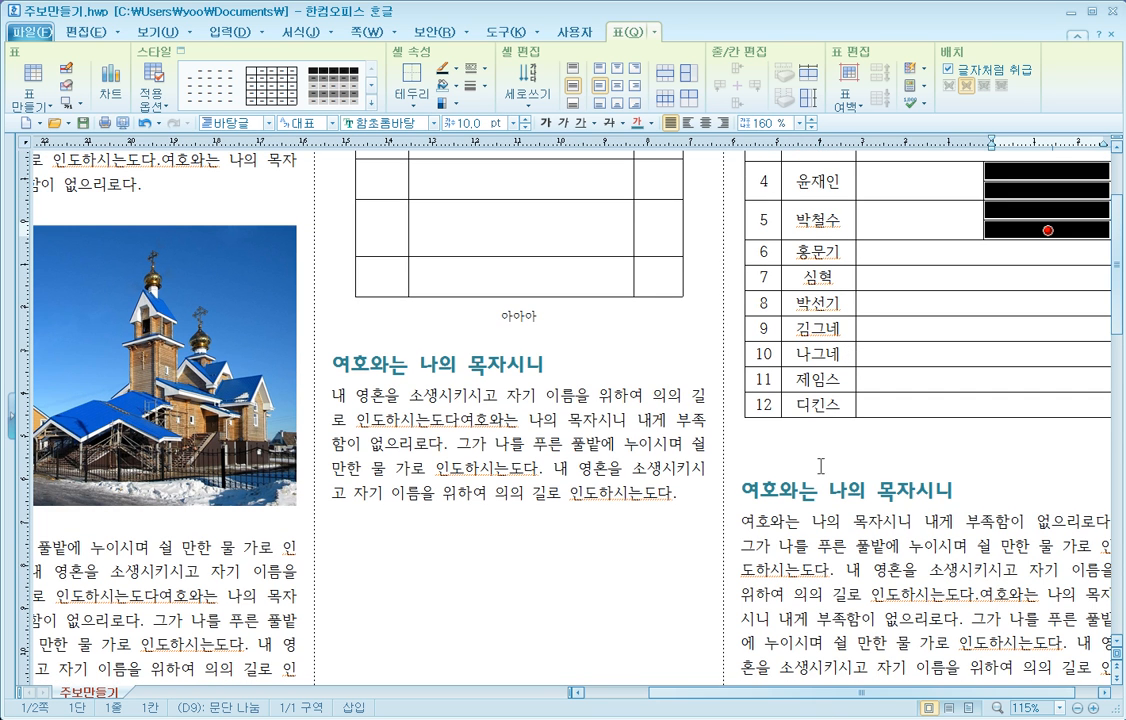
drag(838, 692, 864, 693)
click(898, 492)
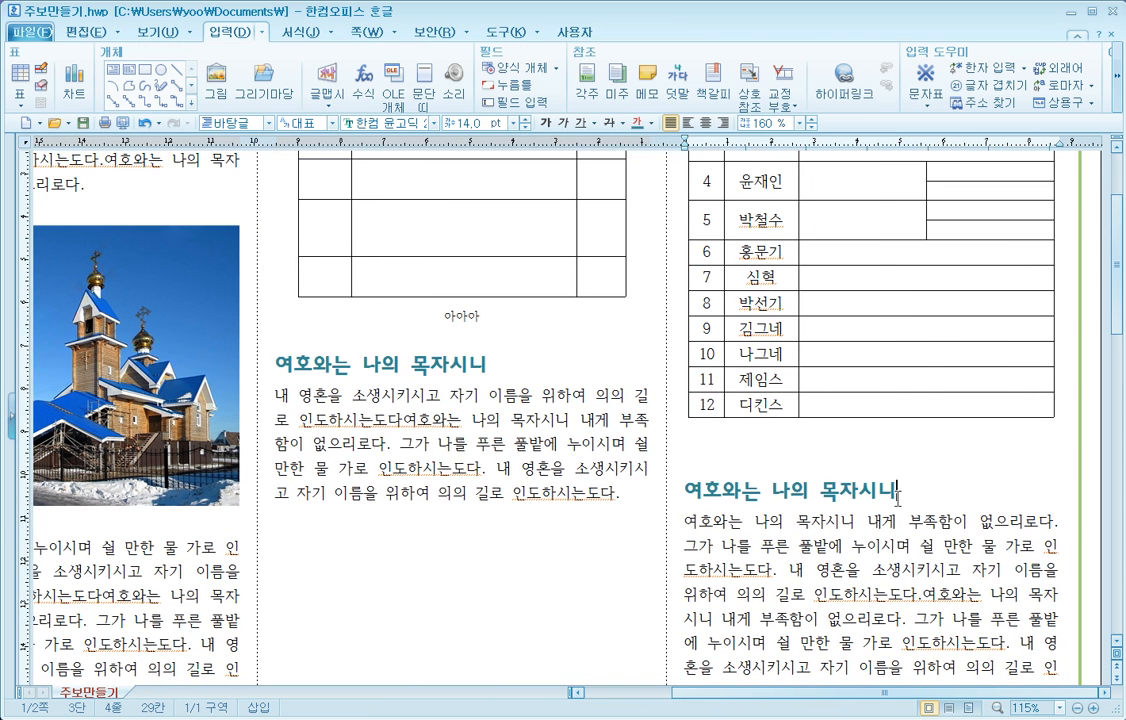
scroll(898, 499, up, 2)
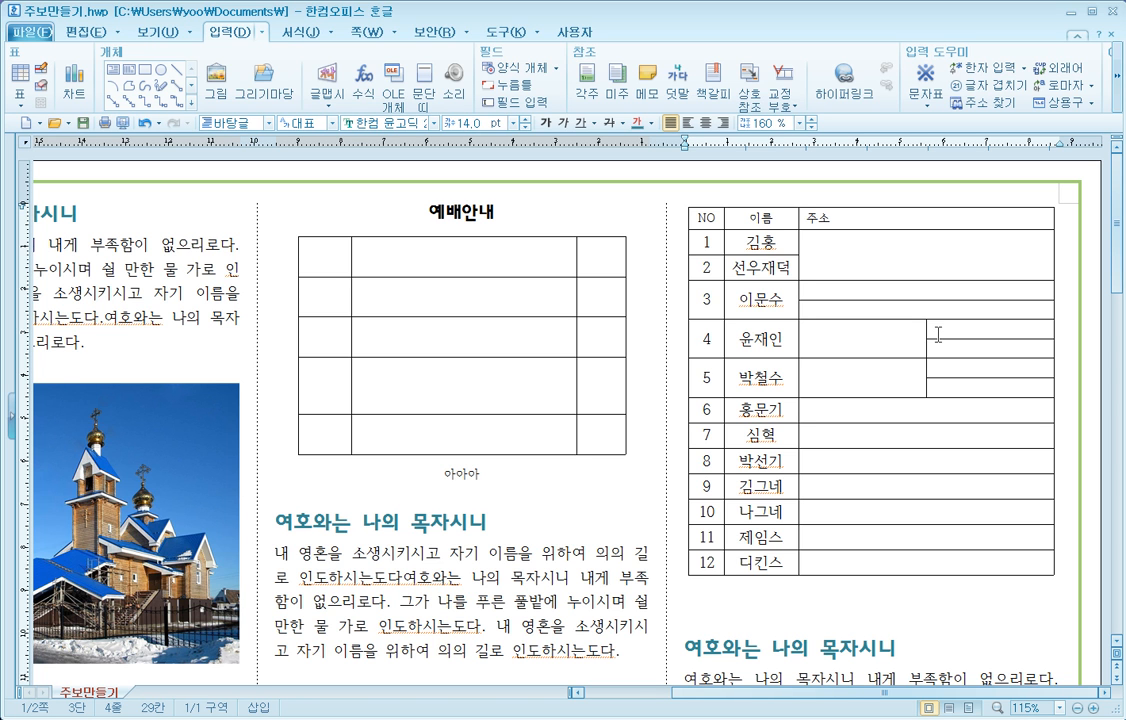
drag(924, 335, 857, 347)
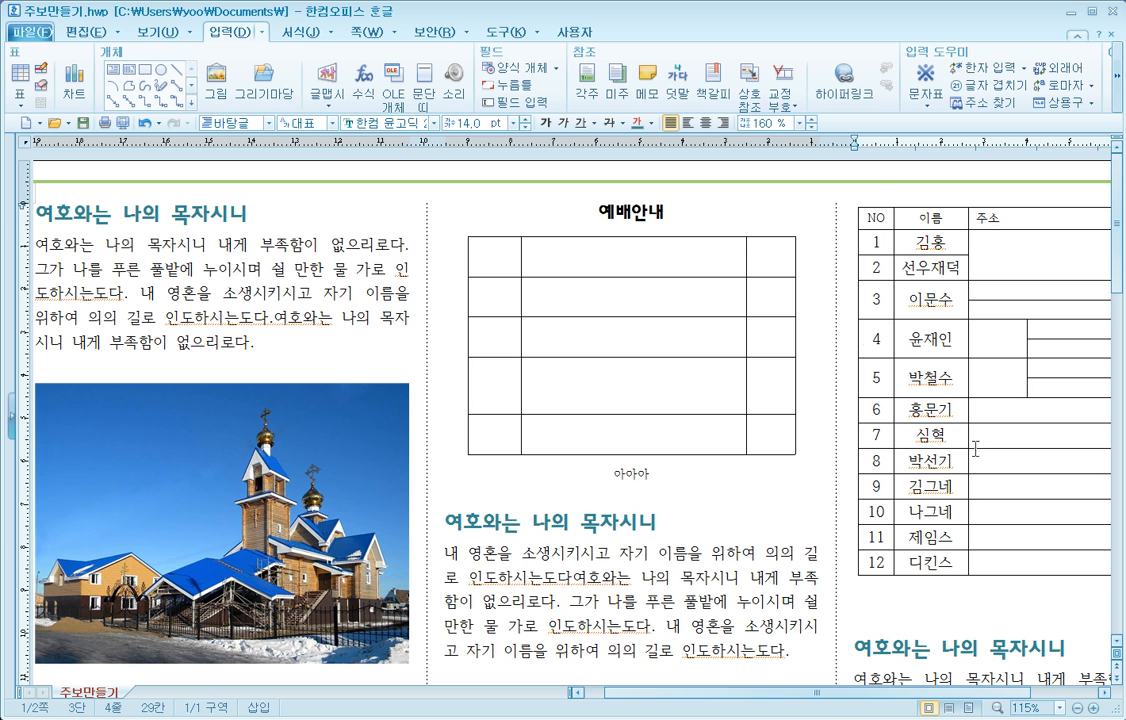
drag(884, 693, 1059, 694)
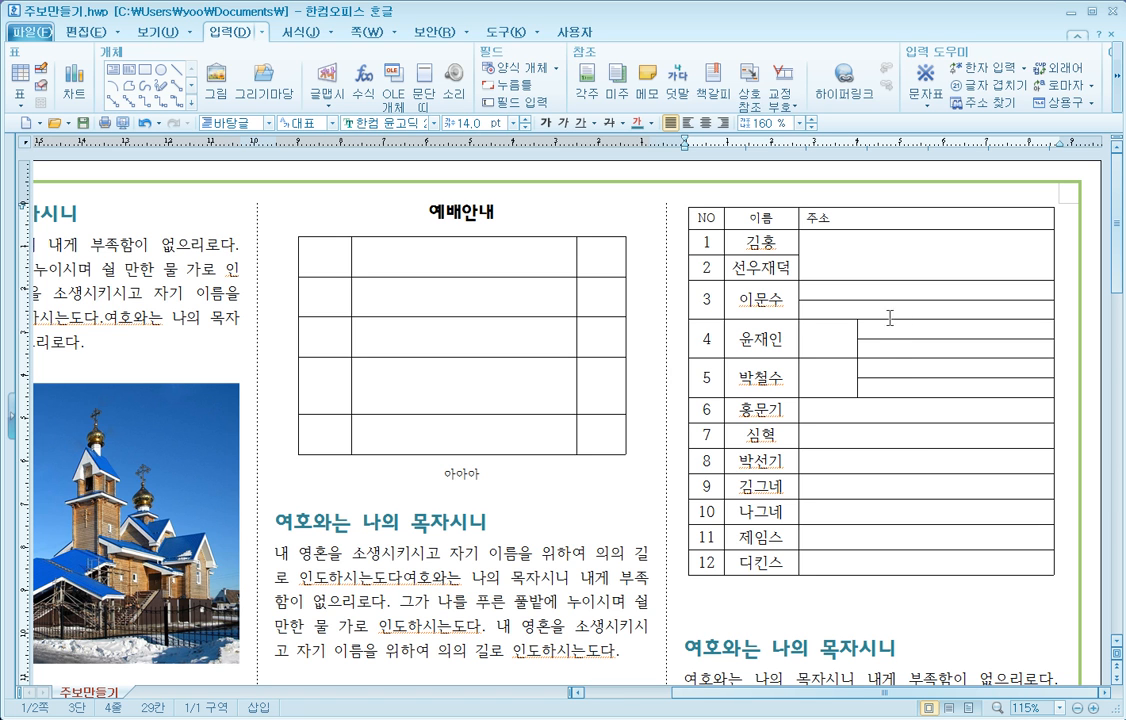
Try to make the cell heights equal across all columns of rows 1 to 12
drag(888, 300, 904, 360)
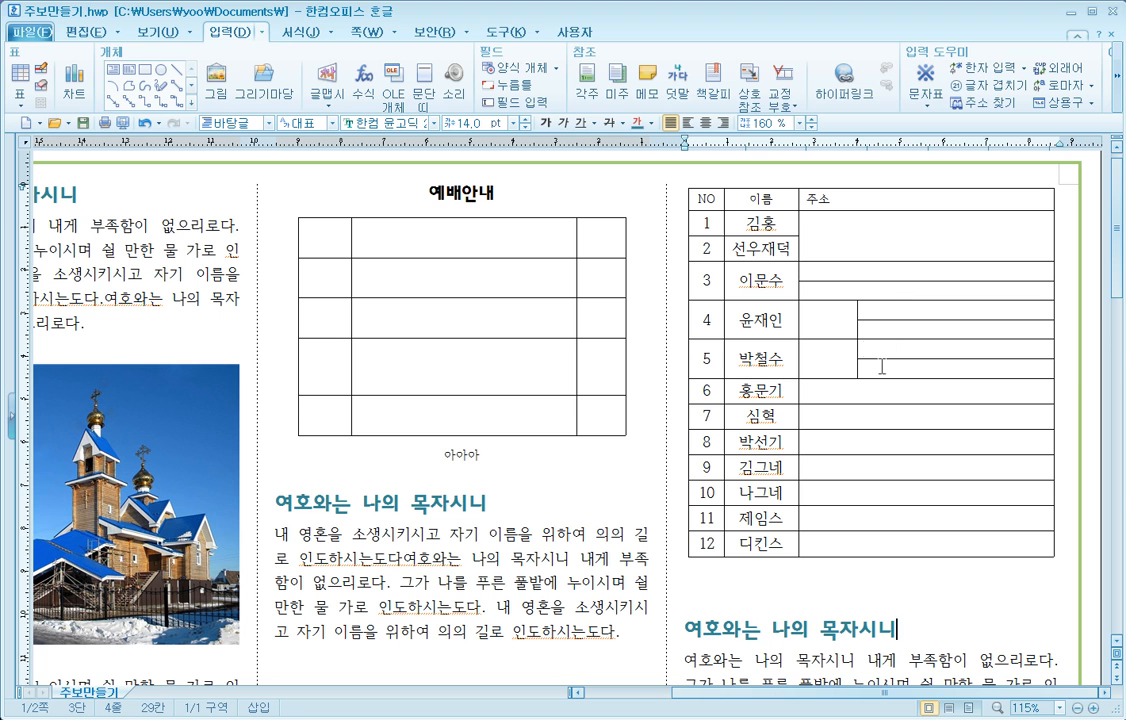
drag(717, 226, 938, 540)
right_click(938, 542)
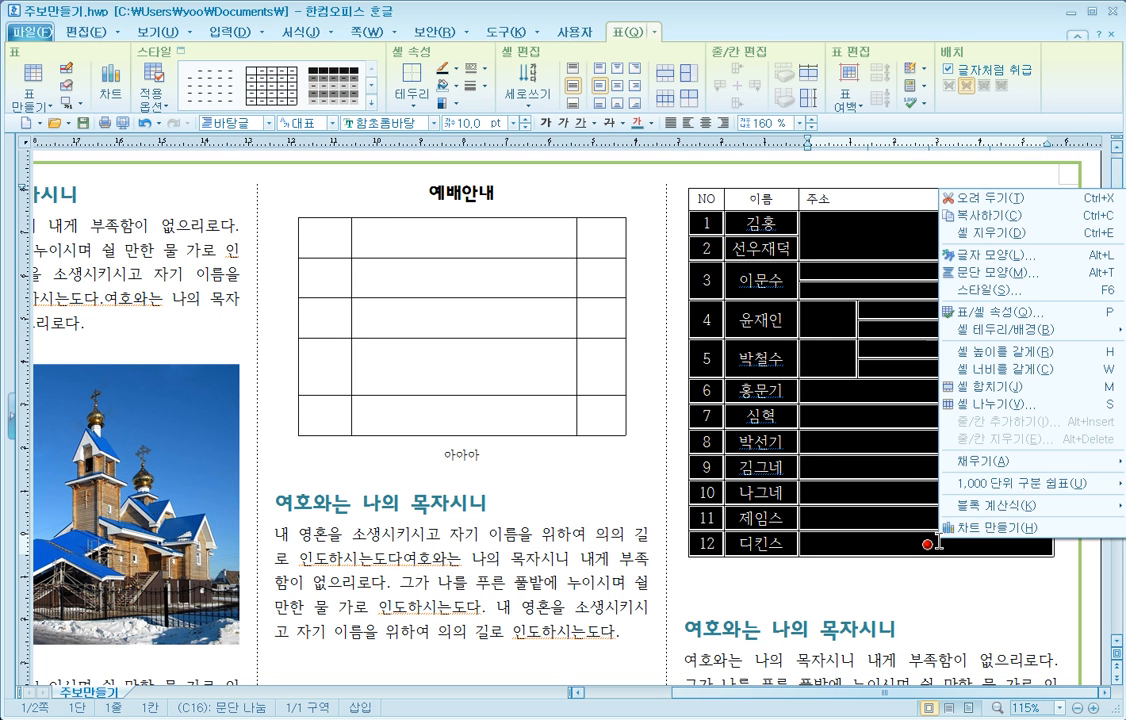
click(990, 354)
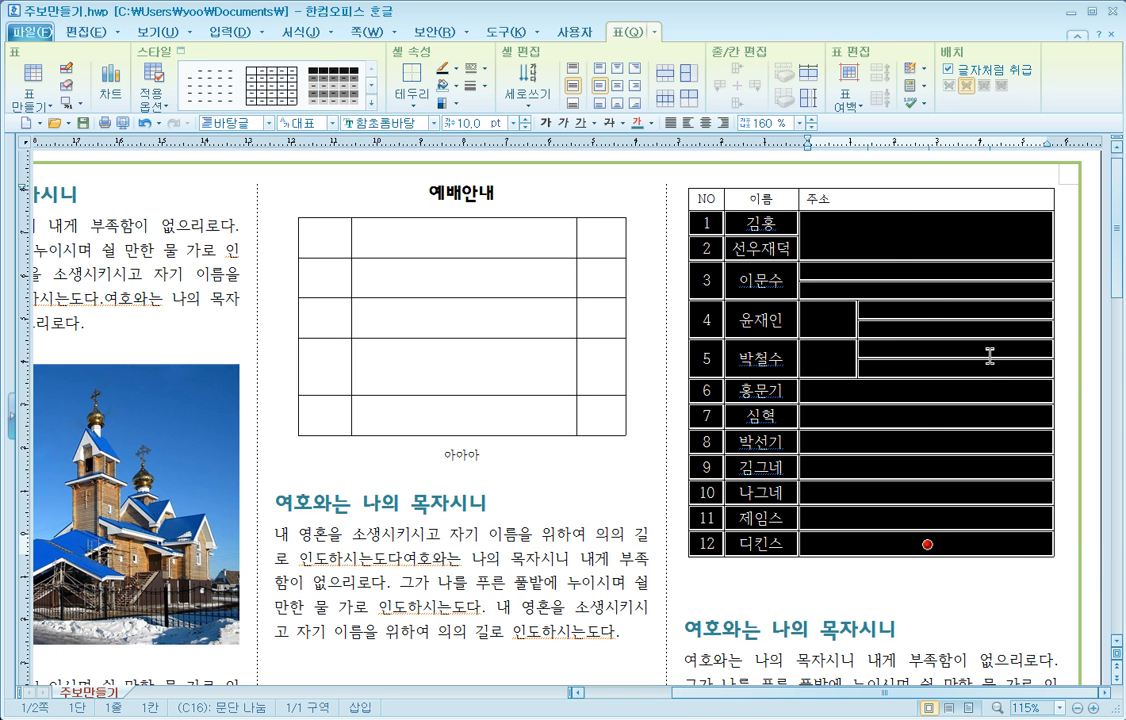
click(894, 270)
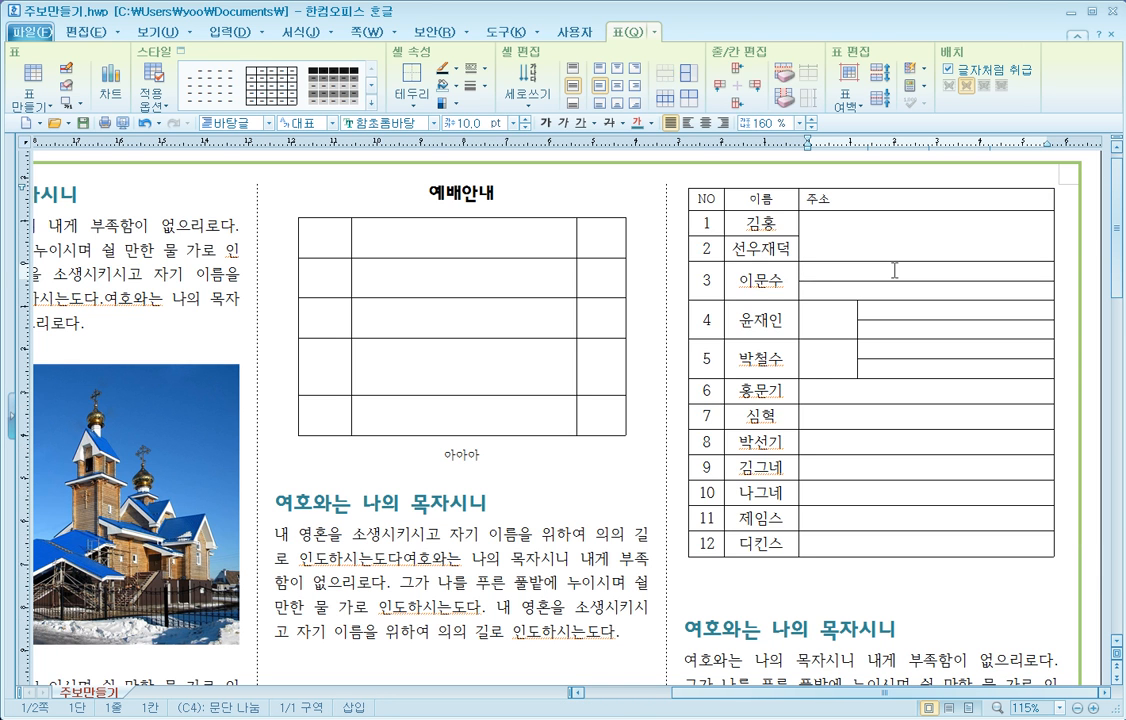
Try to make the cell heights equal across the 주소 cells of rows 3 to 6
drag(857, 284, 775, 280)
click(763, 249)
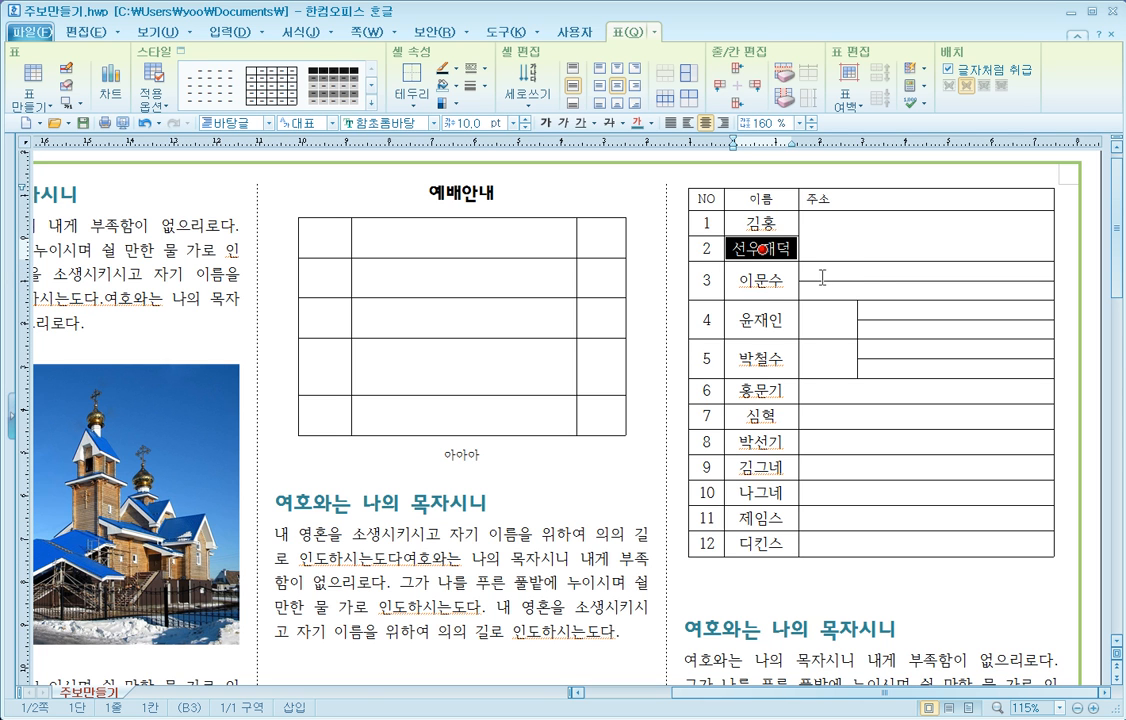
drag(885, 280, 892, 386)
right_click(892, 386)
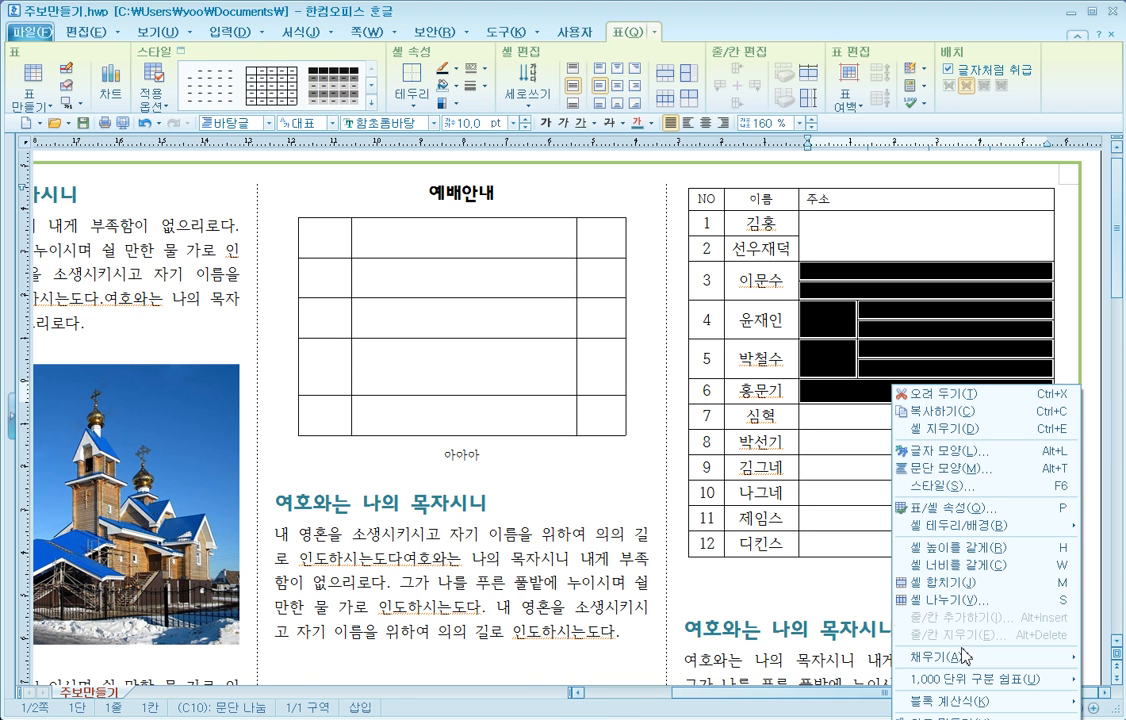
click(962, 545)
click(928, 493)
Stretch the whole NO, 이름 and 주소 table slightly taller by extending its lower edge
click(882, 396)
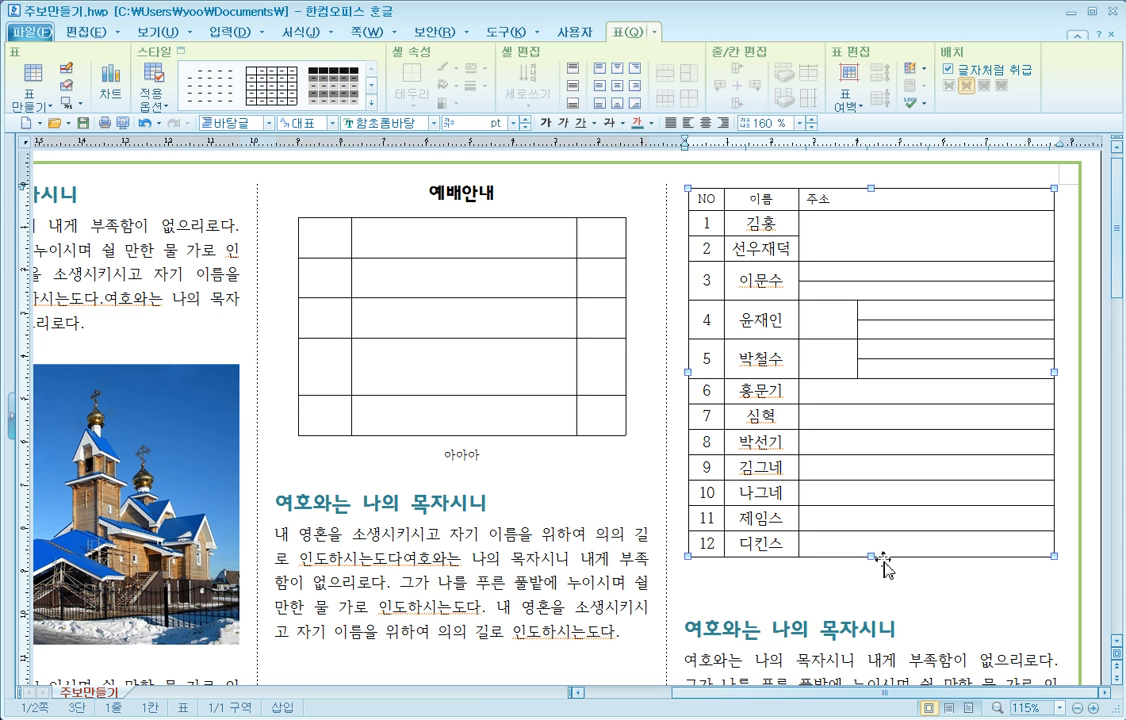
drag(870, 556, 878, 585)
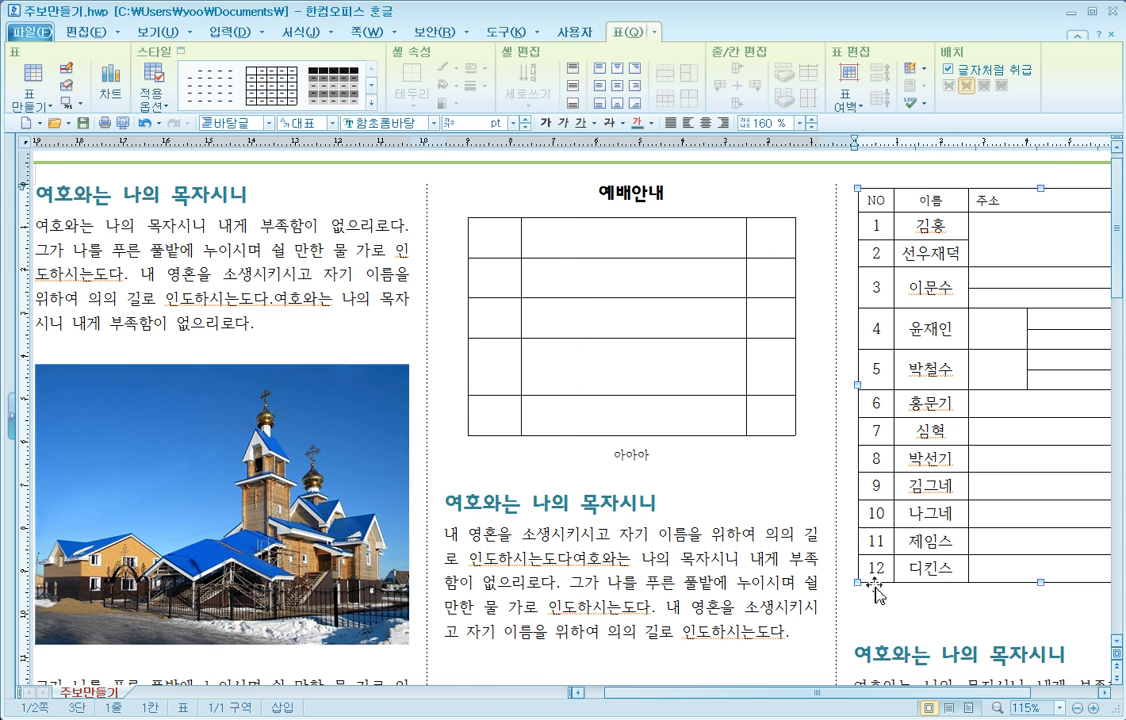
drag(942, 695, 1086, 692)
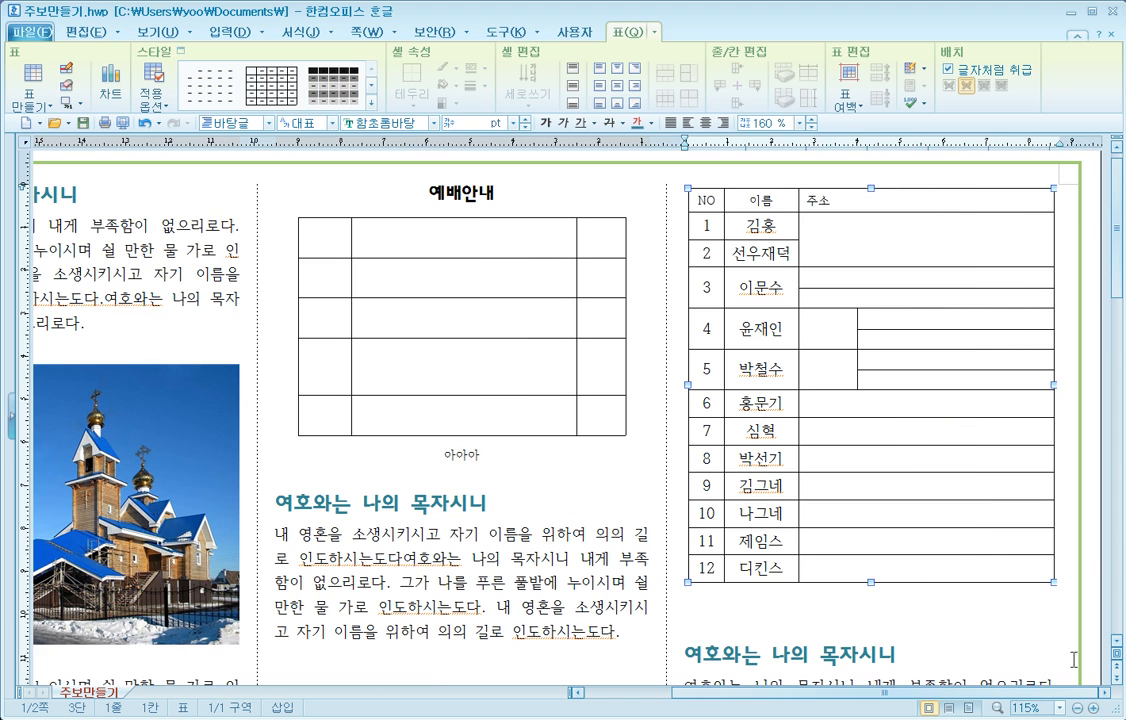
Shift the border between rows 8 and 9 slightly down so row 8 is taller and row 9 shorter
click(901, 462)
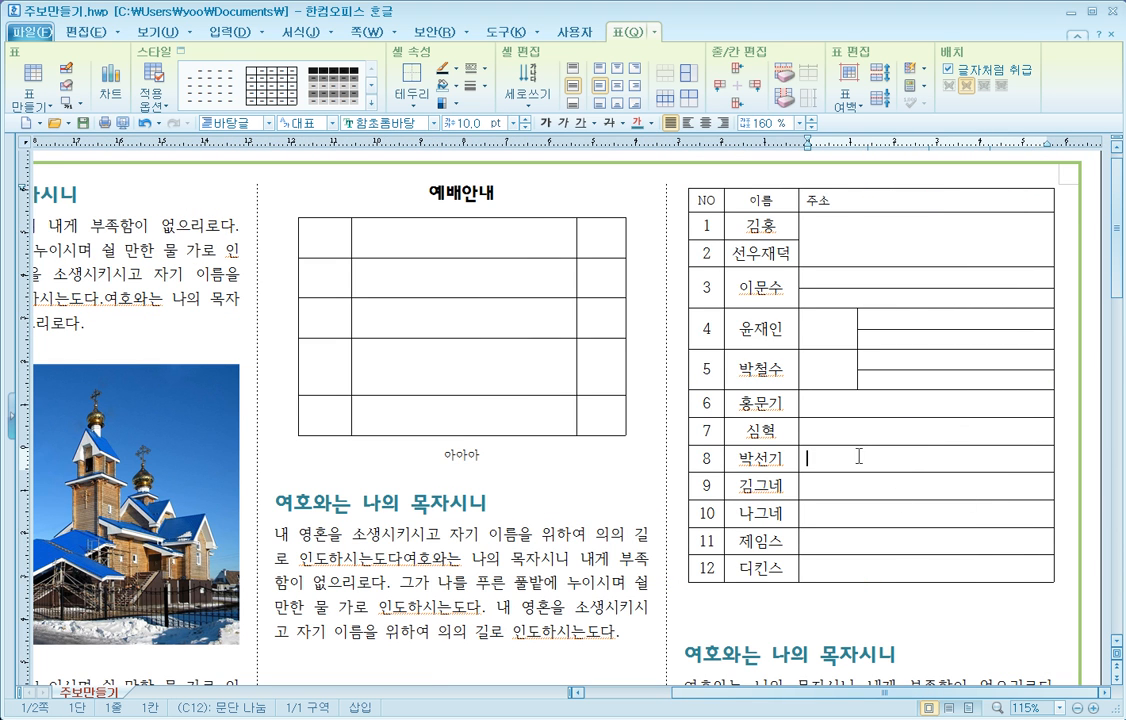
drag(849, 472, 850, 515)
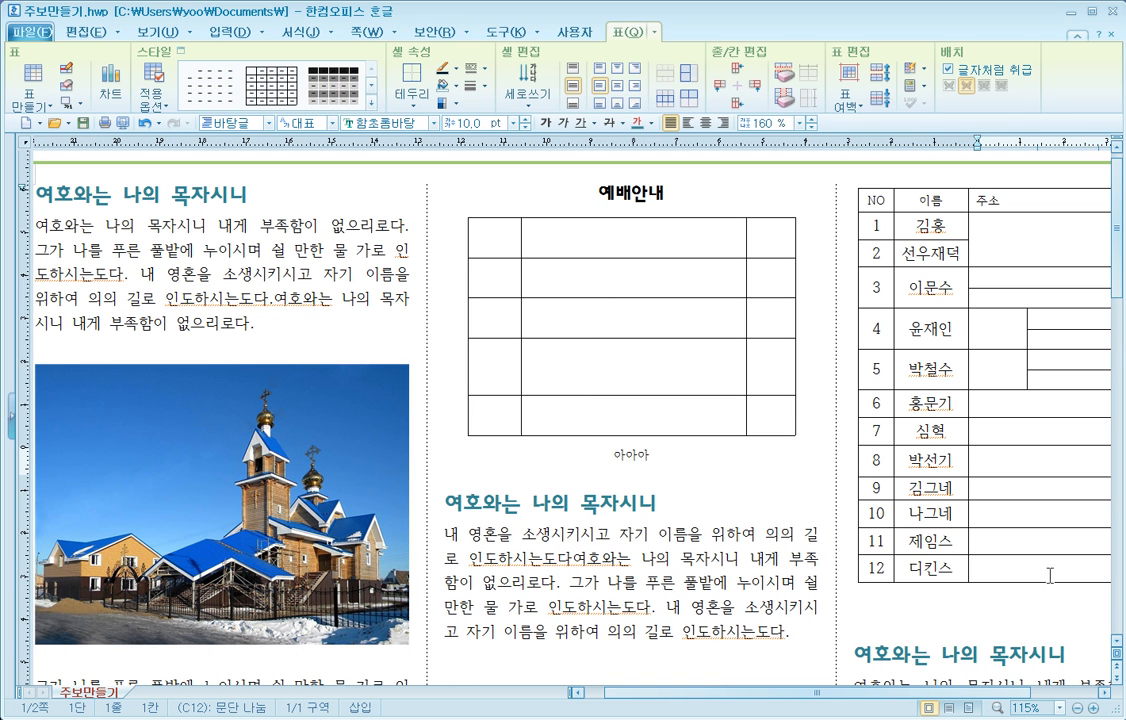
drag(1012, 692, 1112, 693)
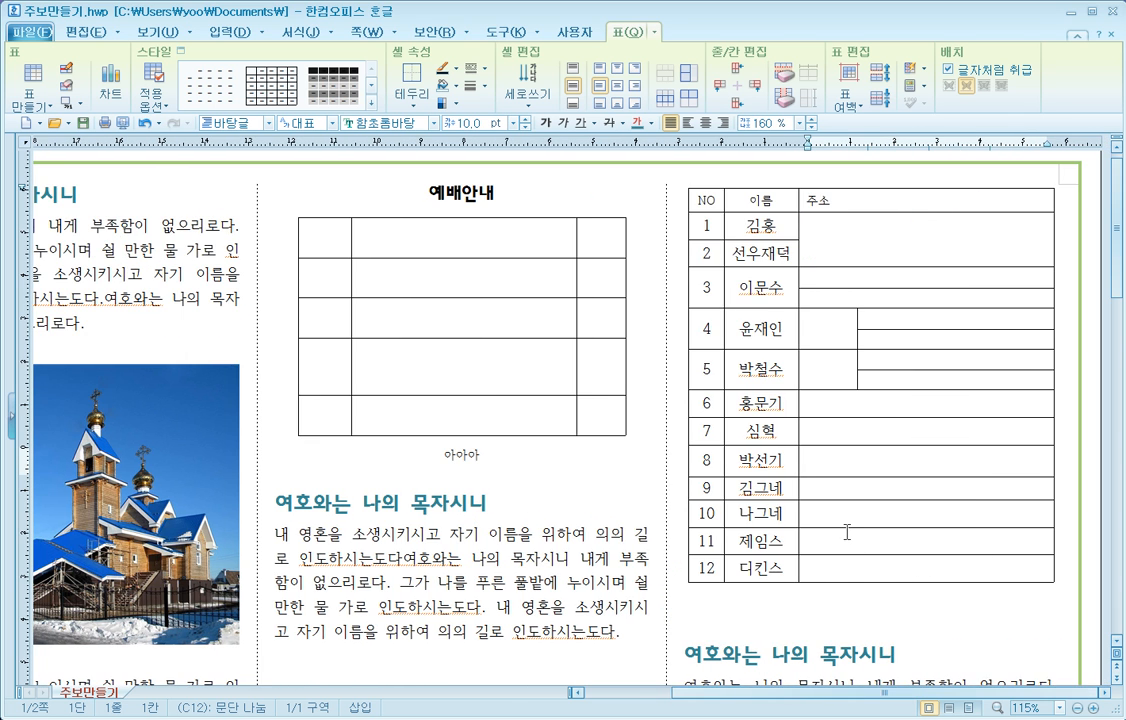
Add three blank lines in the 주소 cell of row 8 so the row grows taller
key(Return)
key(Return)
key(Return)
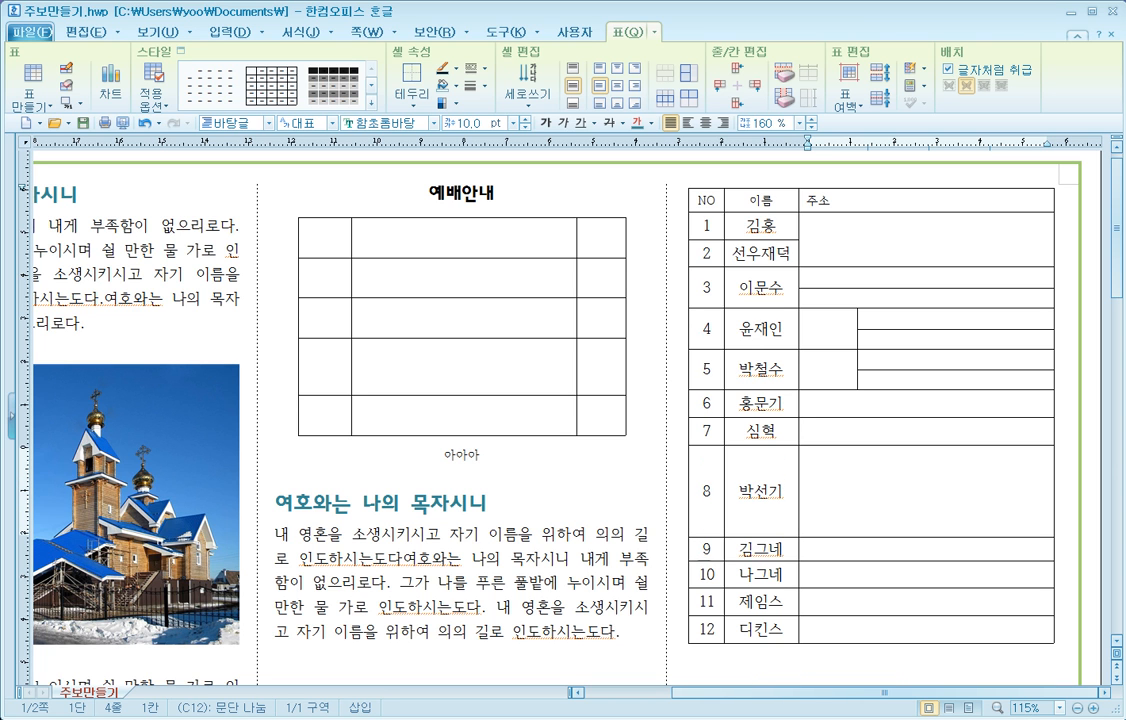
click(817, 462)
Shift the row borders in the 예배안내 table so rows 3 and 5 become short and row 4 tall
scroll(853, 626, left, 3)
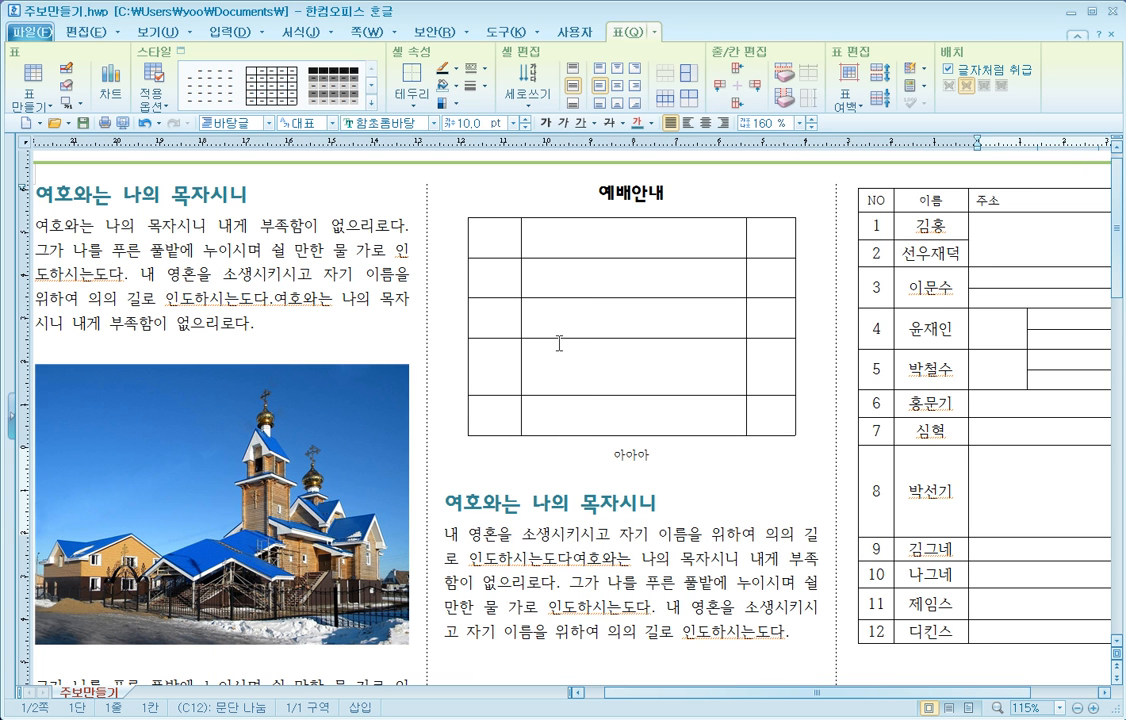
drag(561, 340, 559, 312)
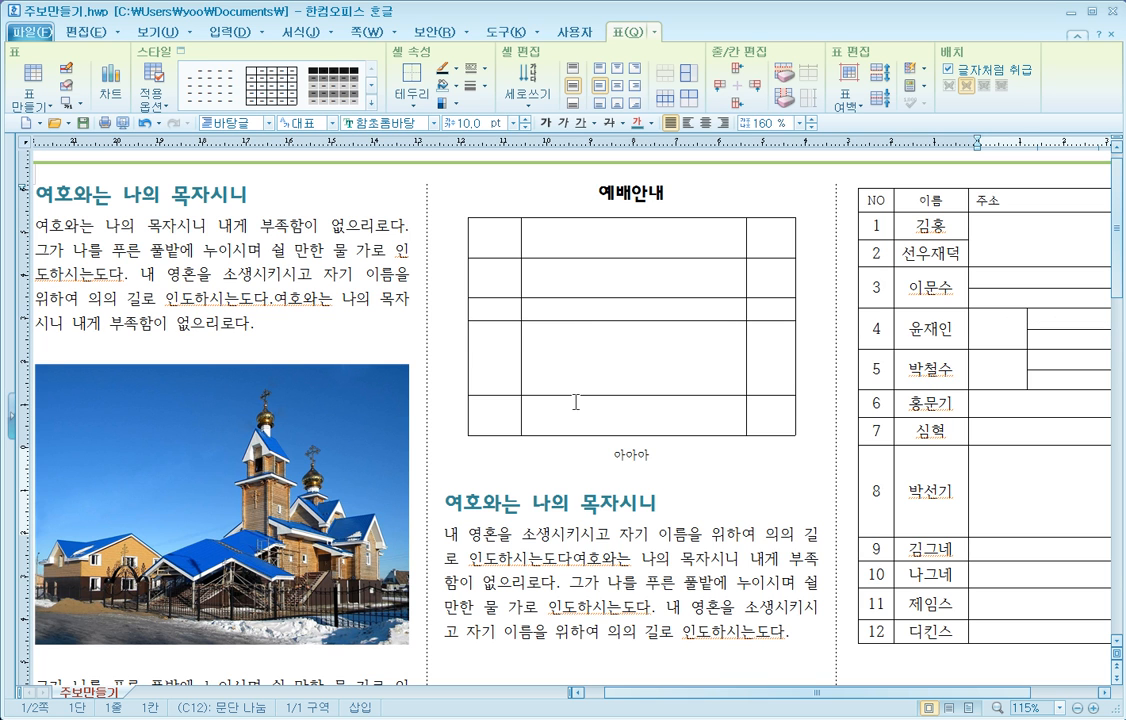
drag(575, 395, 638, 413)
drag(552, 336, 565, 412)
click(565, 362)
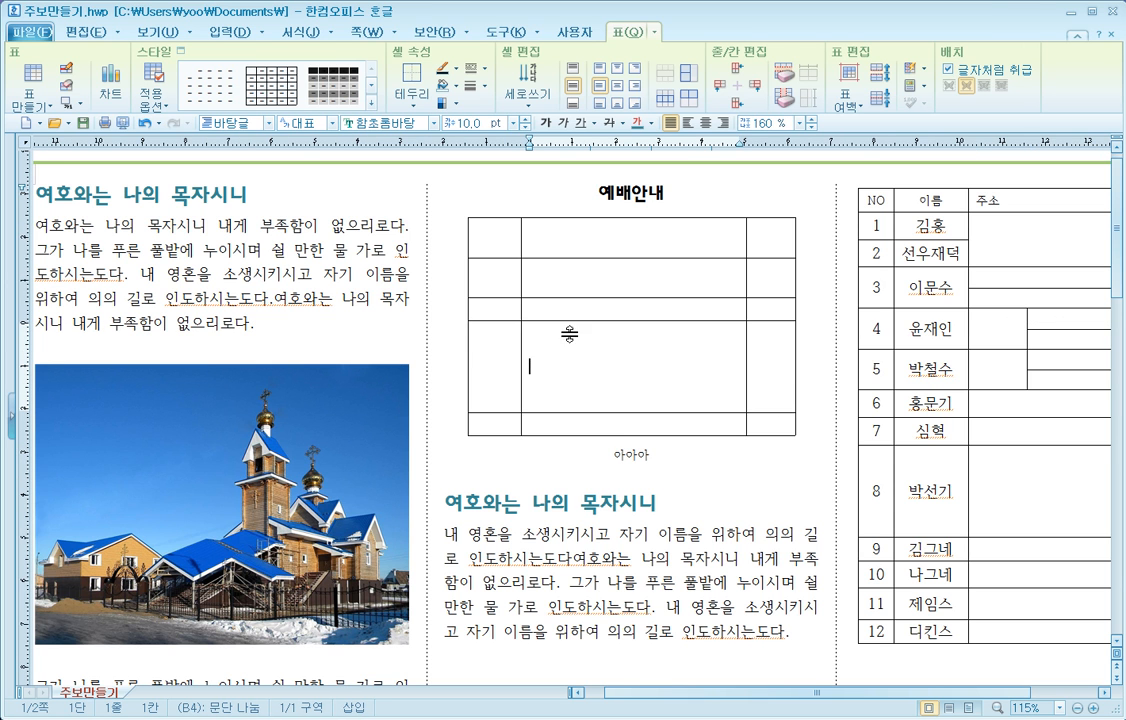
Make the cell heights equal across all five rows of the 예배안내 table
drag(523, 234, 772, 425)
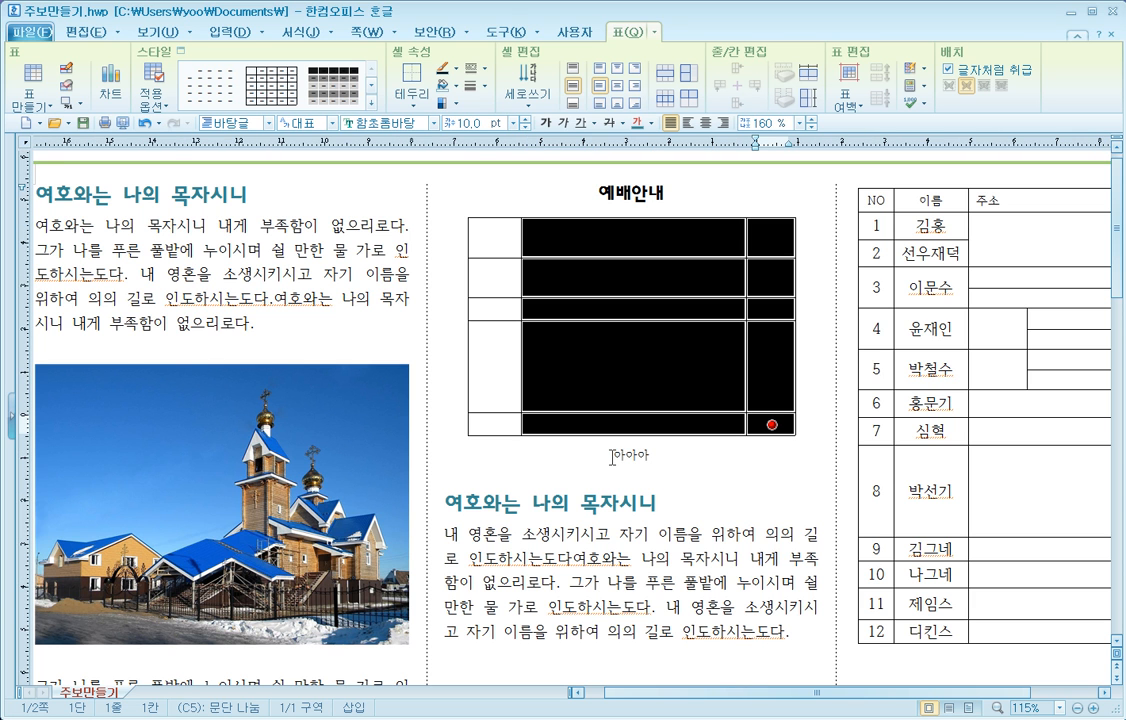
drag(471, 244, 762, 428)
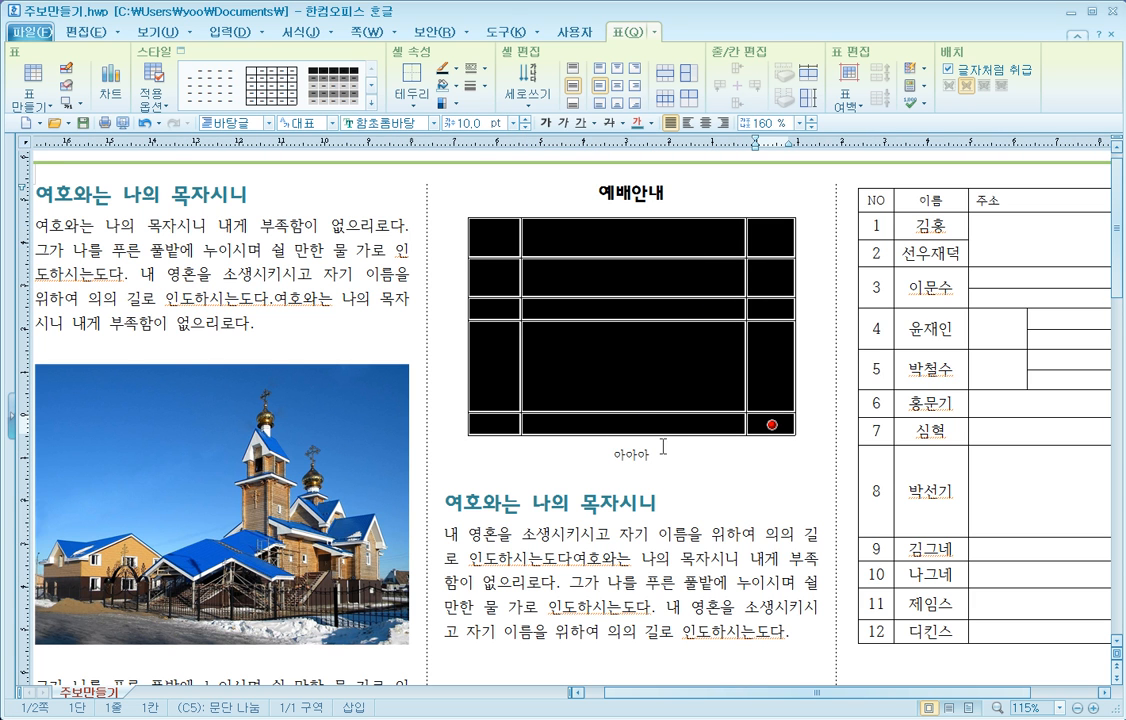
right_click(622, 368)
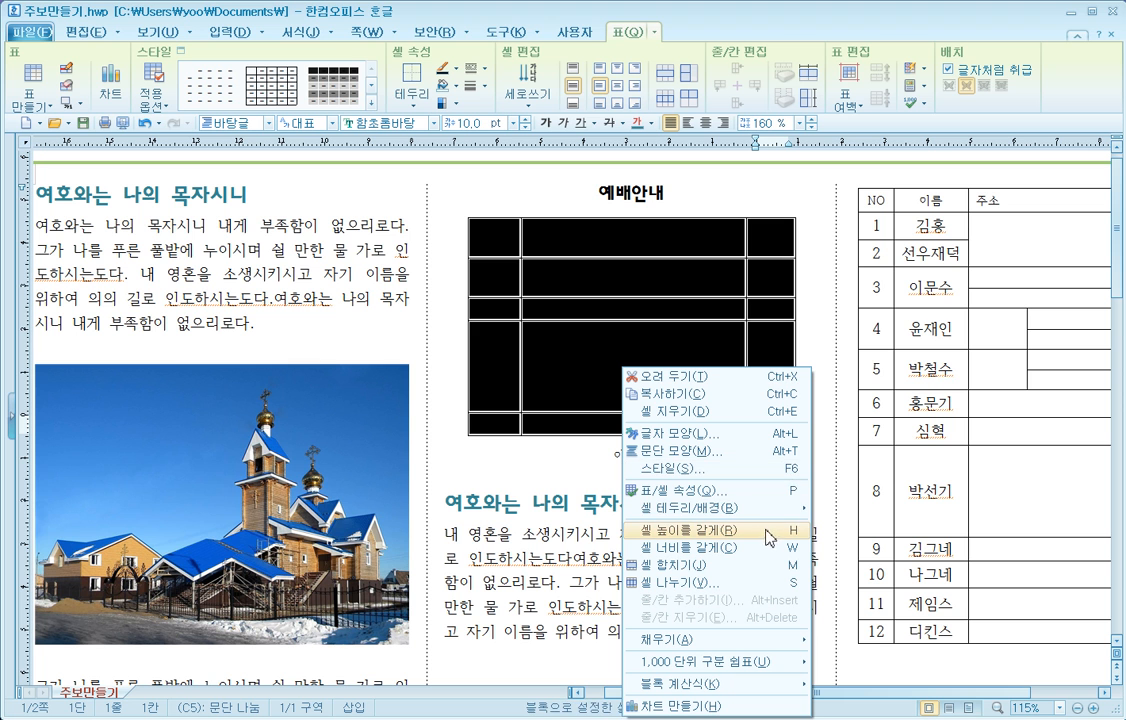
click(709, 539)
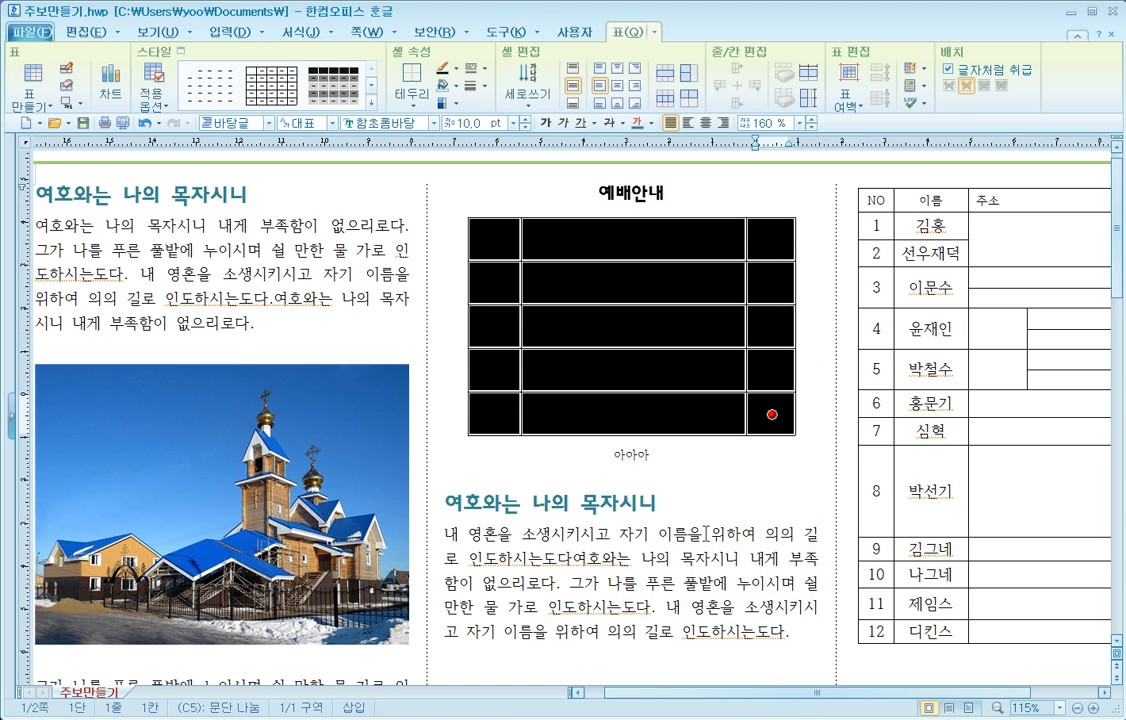
click(765, 469)
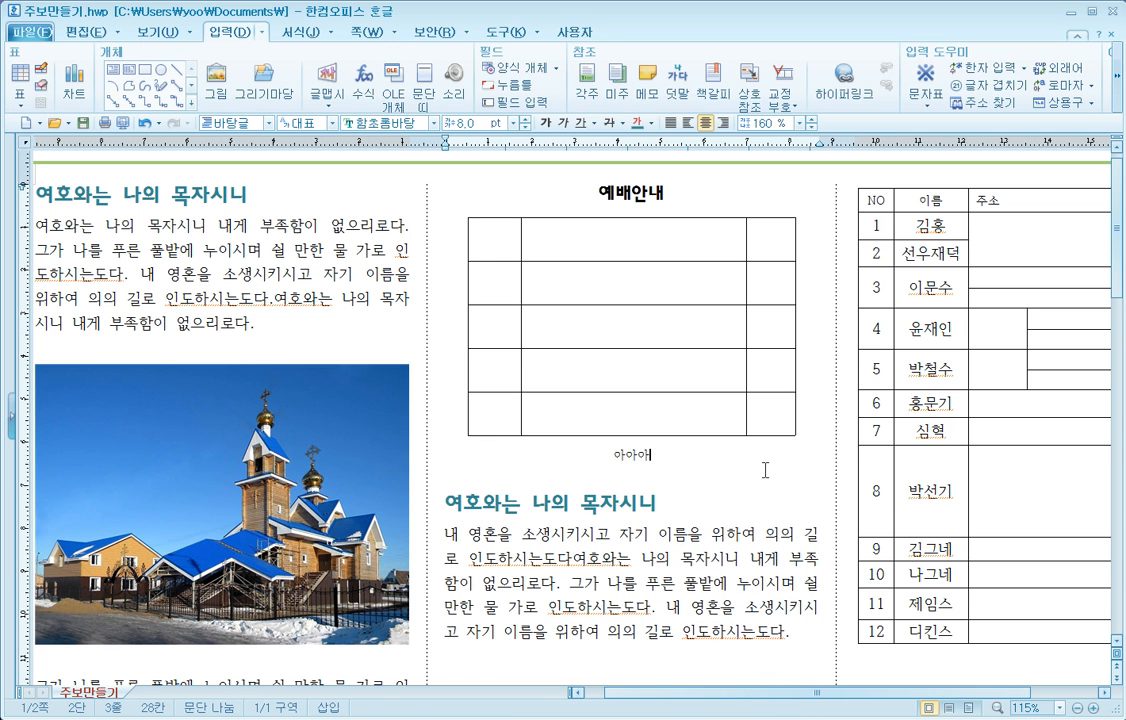
Remove the three extra blank lines from the 주소 cell of row 8
drag(886, 693, 1017, 692)
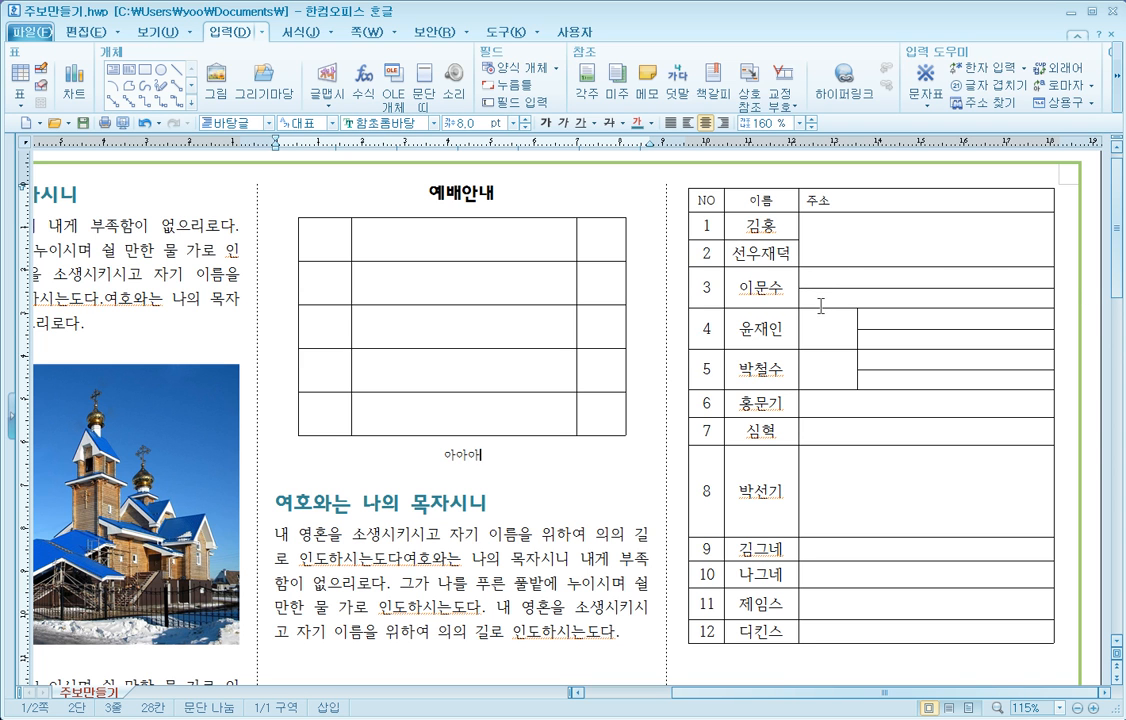
click(856, 509)
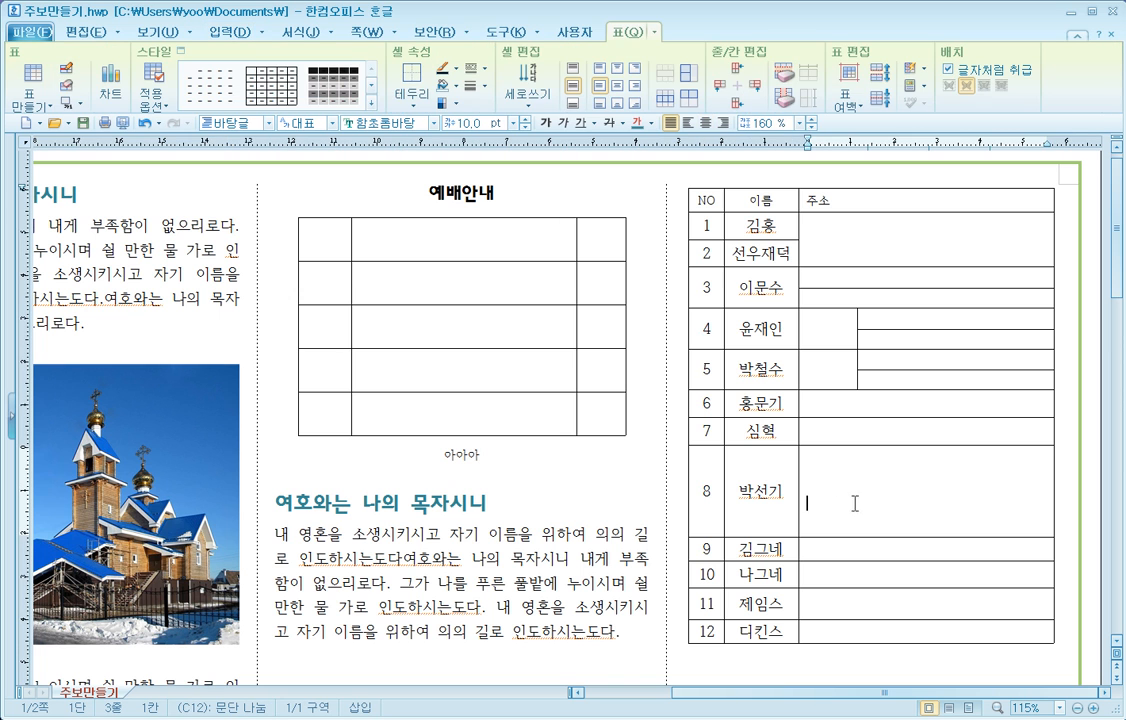
drag(819, 464, 825, 514)
click(828, 514)
key(BackSpace)
key(BackSpace)
key(BackSpace)
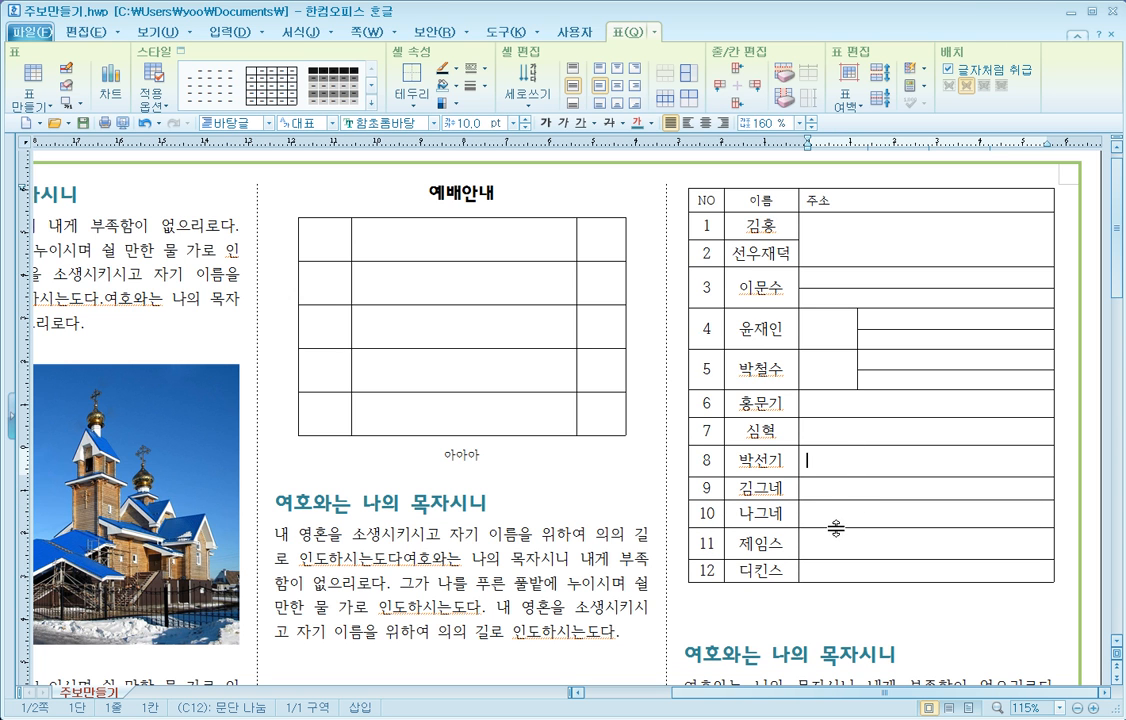
Lower the border below row 10 and adjust the whole row's height to about two and a half times that of row 9
drag(836, 531, 834, 550)
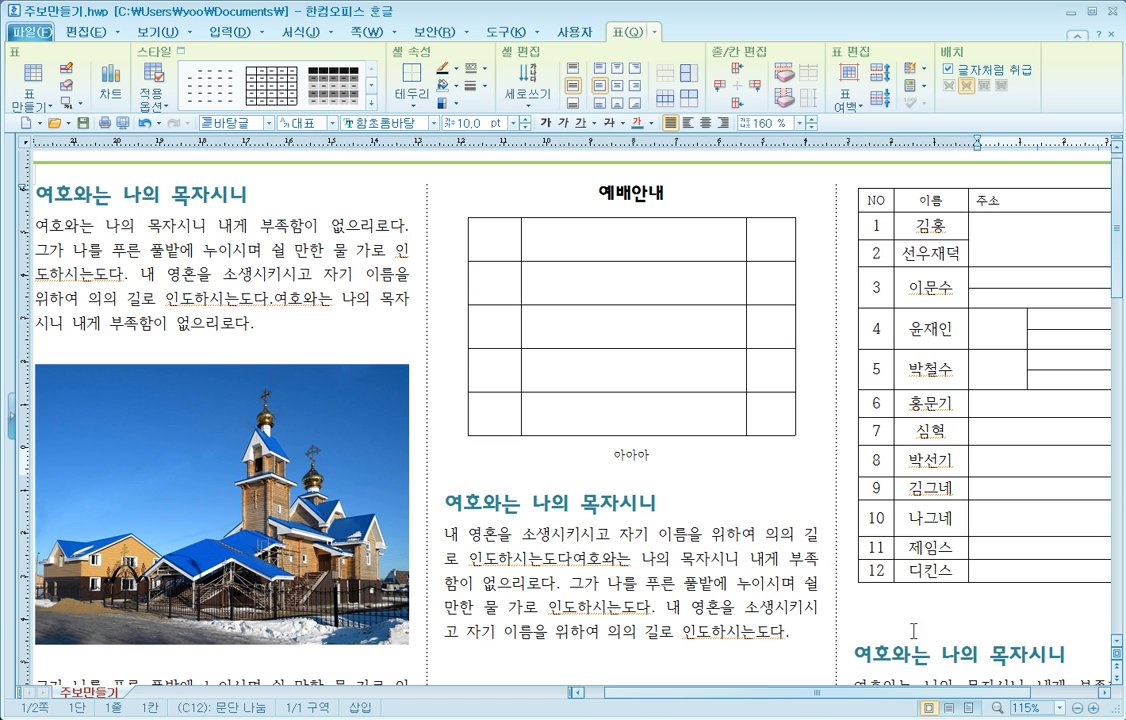
drag(933, 690, 1000, 688)
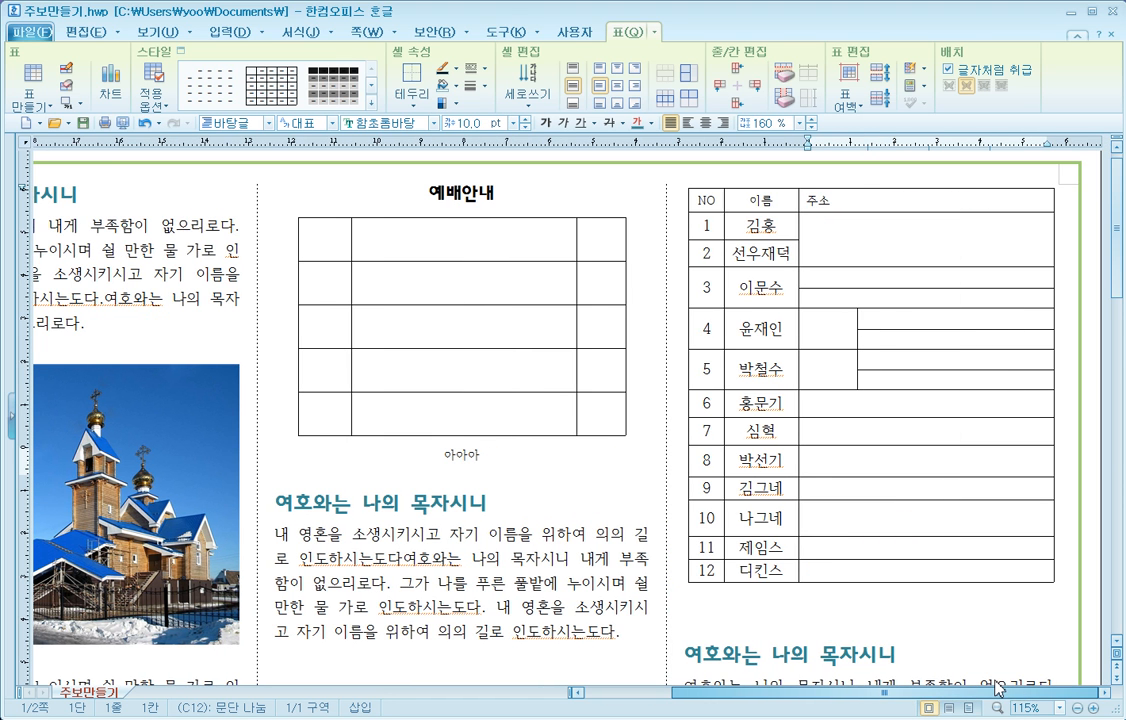
drag(706, 518, 961, 520)
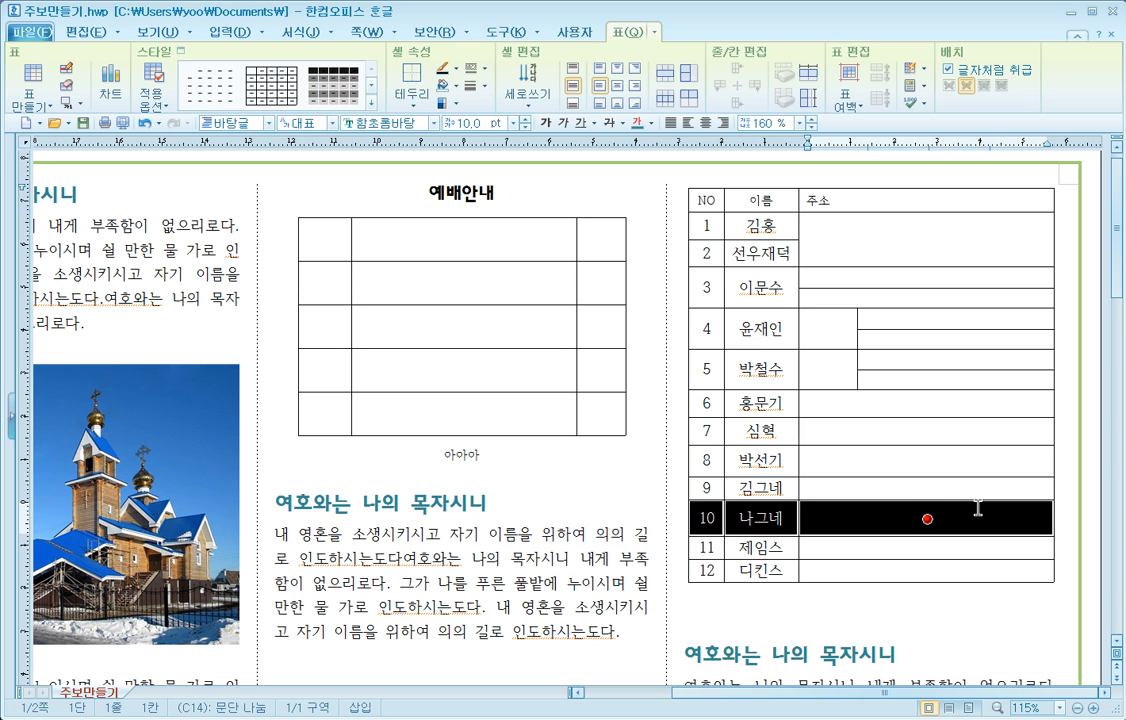
key(ctrl+Down)
key(ctrl+Down)
key(ctrl+Down)
key(ctrl+Down)
key(ctrl+Down)
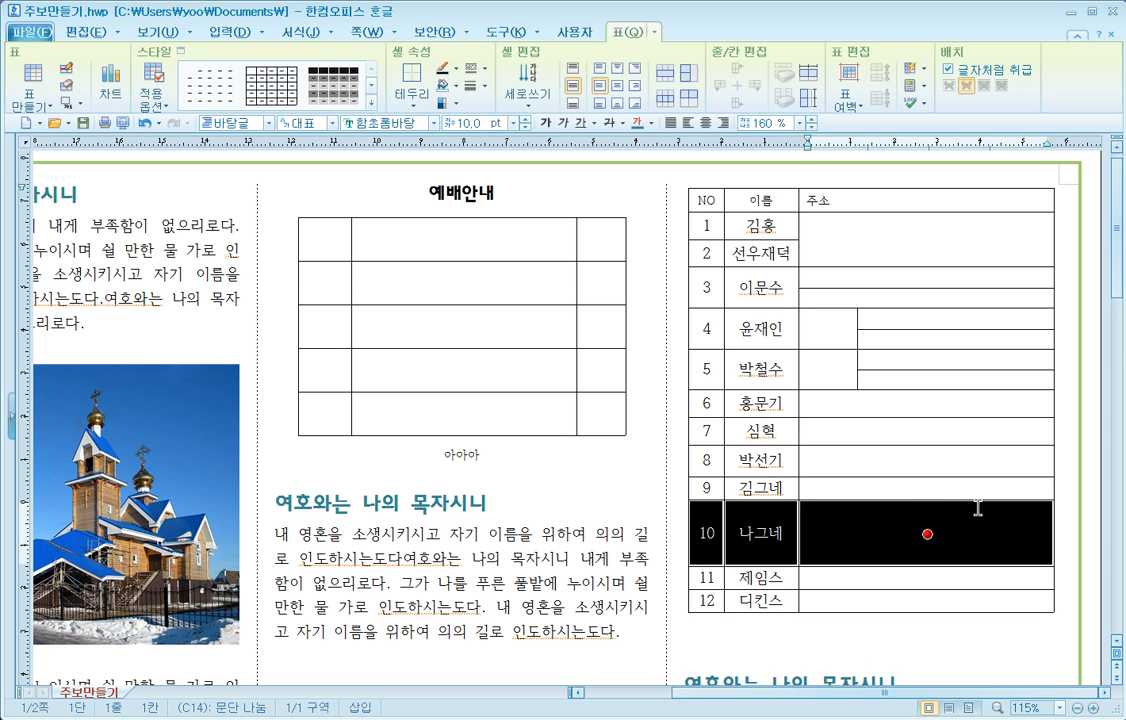
key(ctrl+Down)
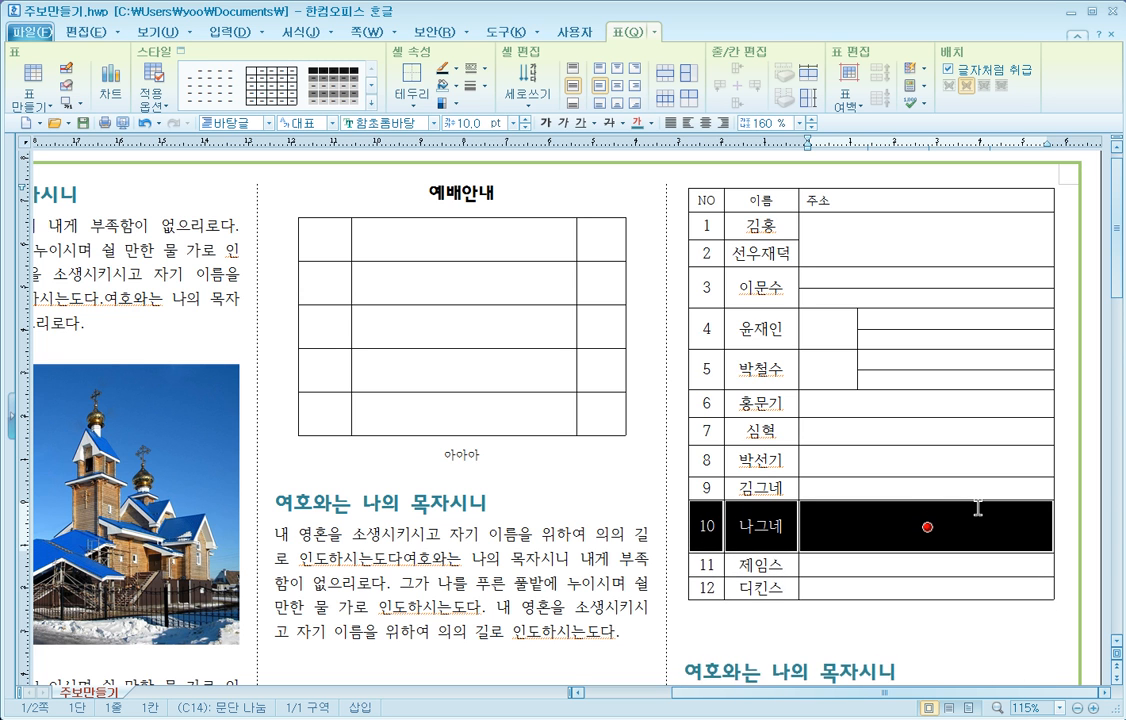
key(ctrl+Up)
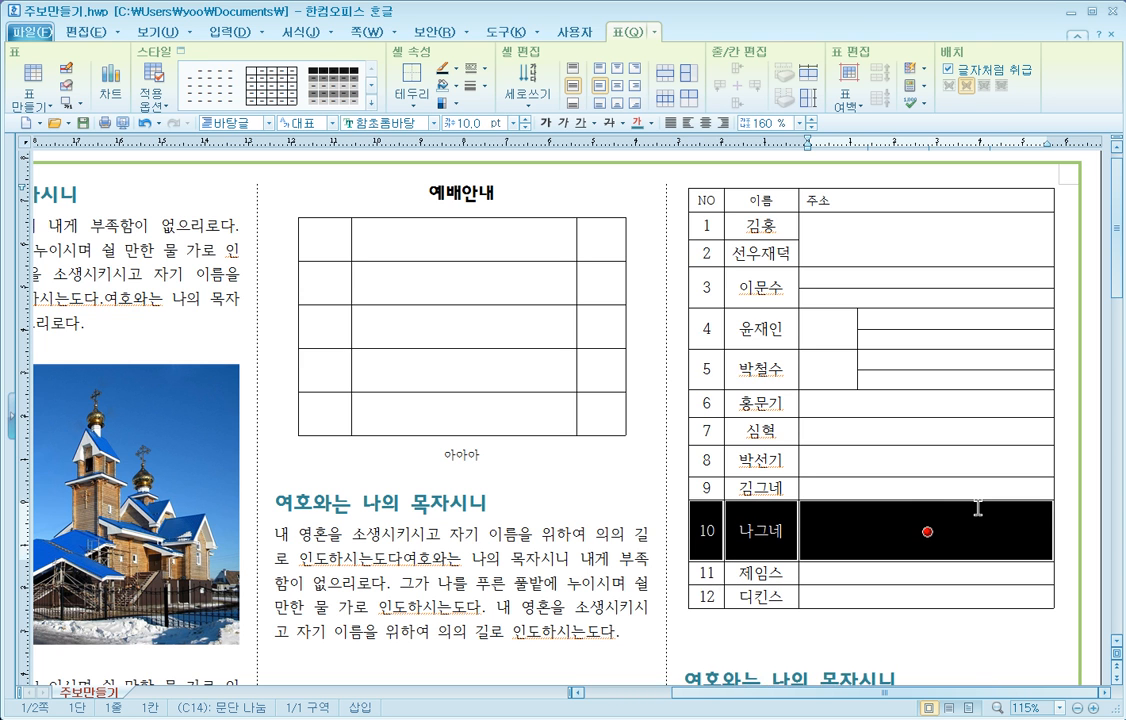
key(ctrl+Up)
key(ctrl+Up)
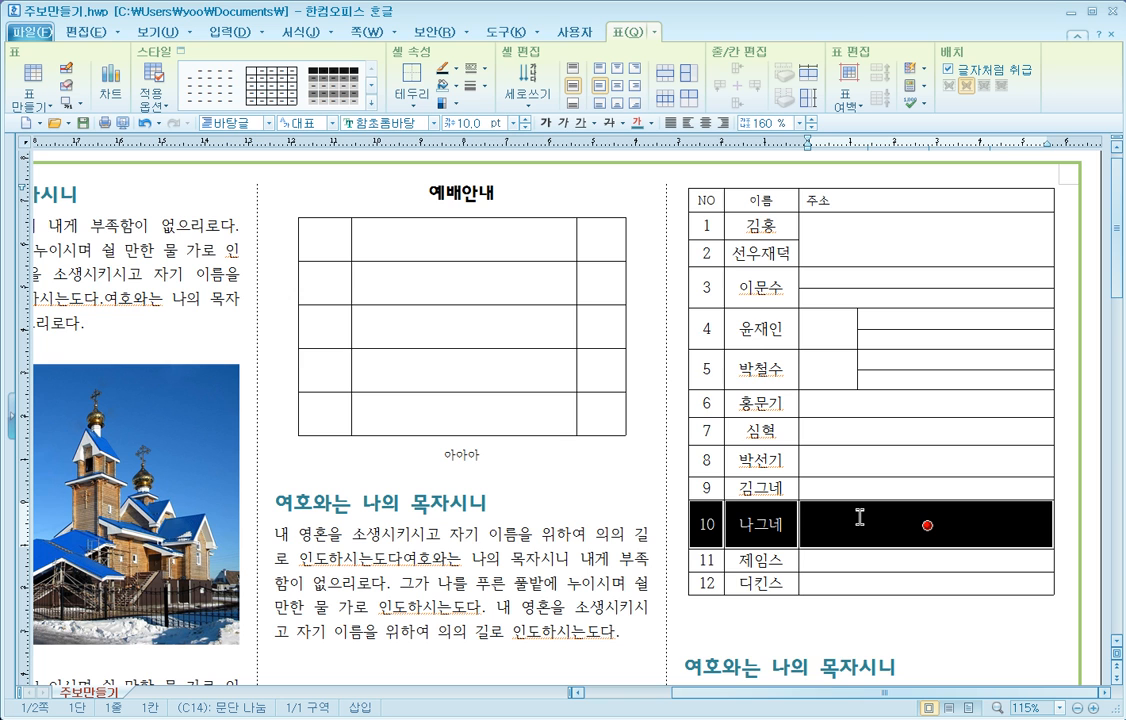
key(ctrl+Down)
key(ctrl+Down)
key(ctrl+Down)
key(ctrl+Down)
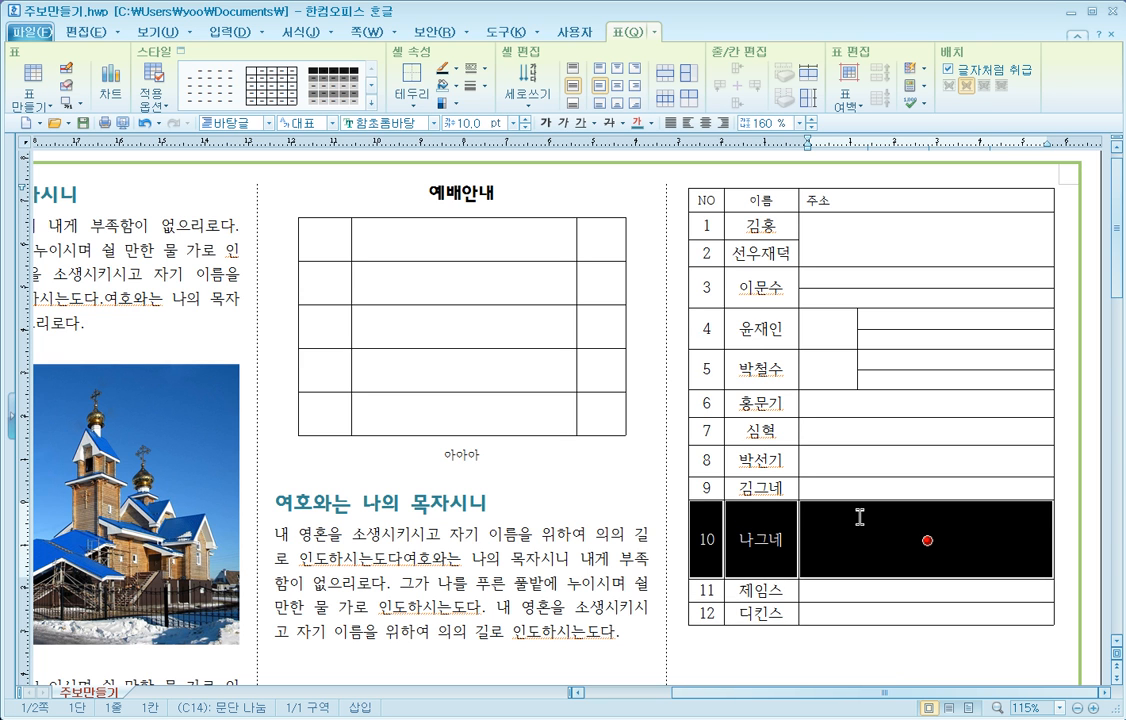
key(ctrl+Up)
key(ctrl+Up)
key(ctrl+Up)
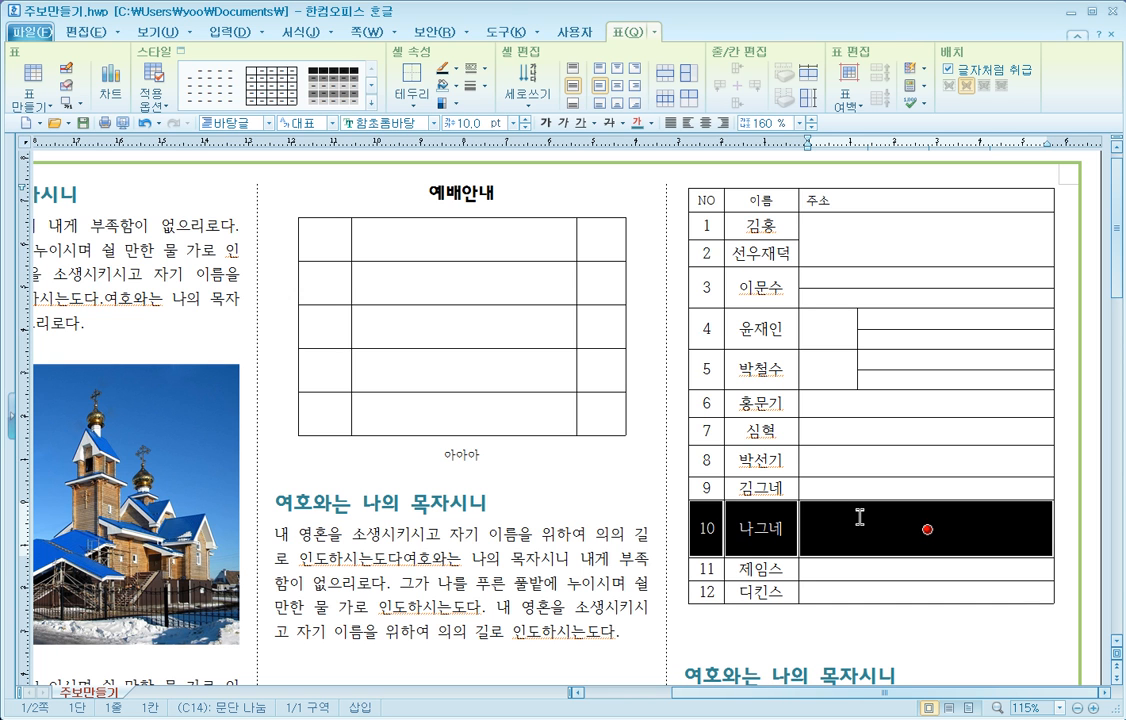
click(913, 622)
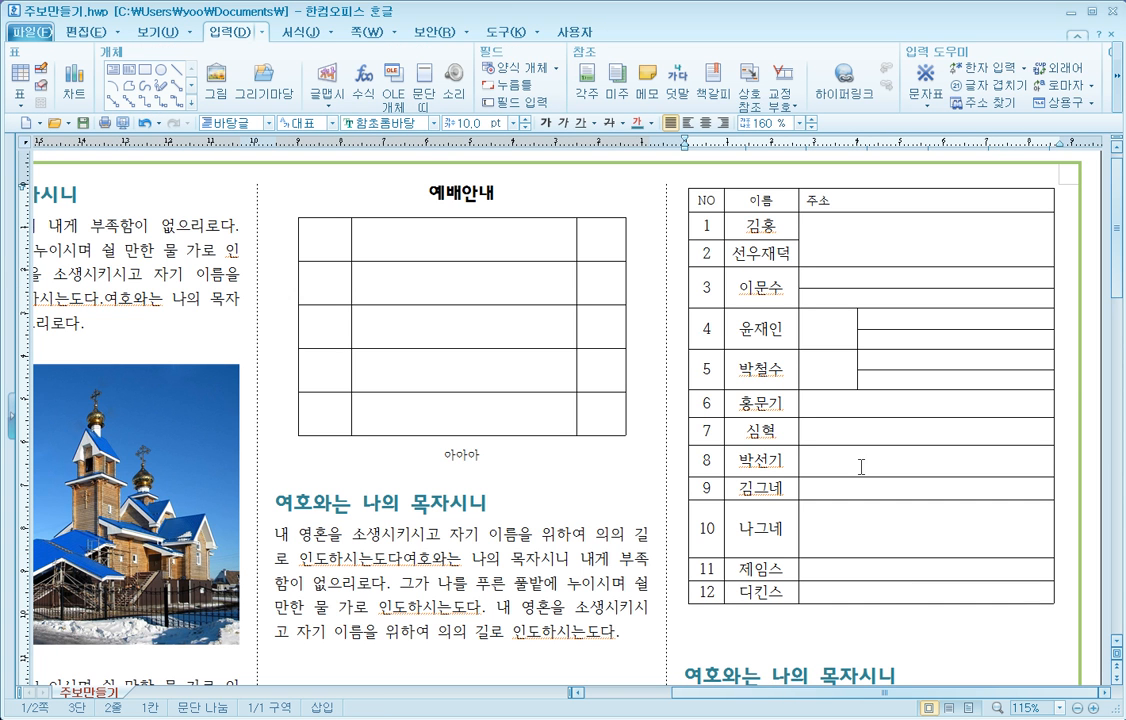
drag(707, 408, 888, 590)
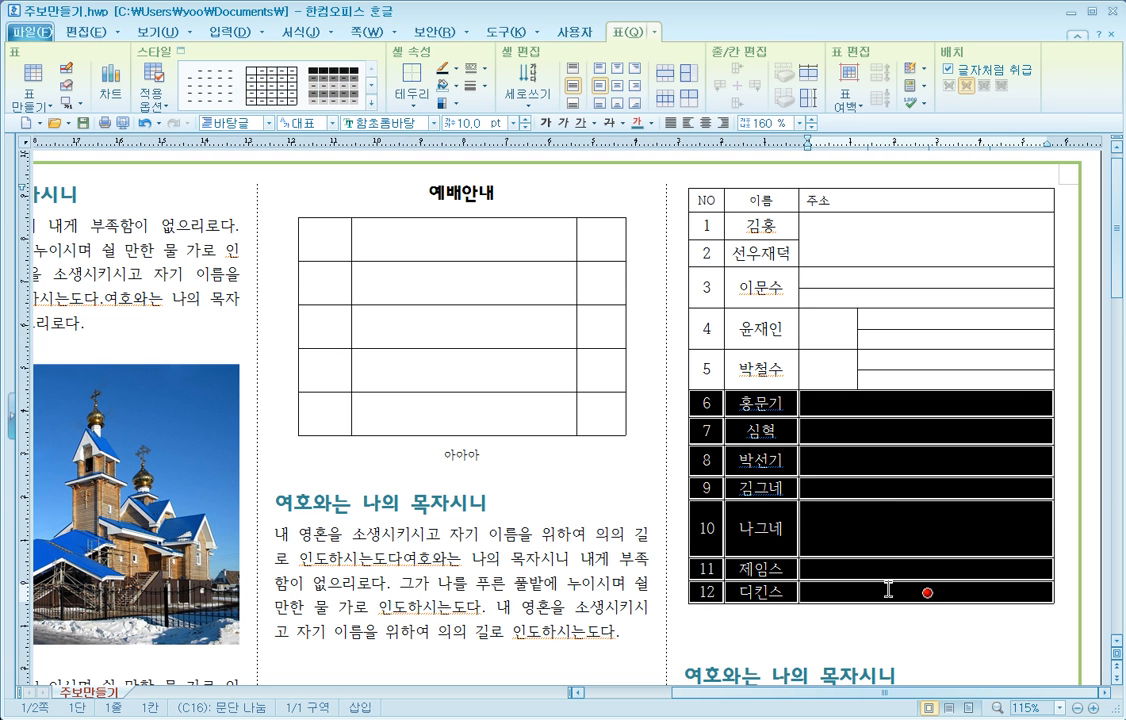
right_click(875, 502)
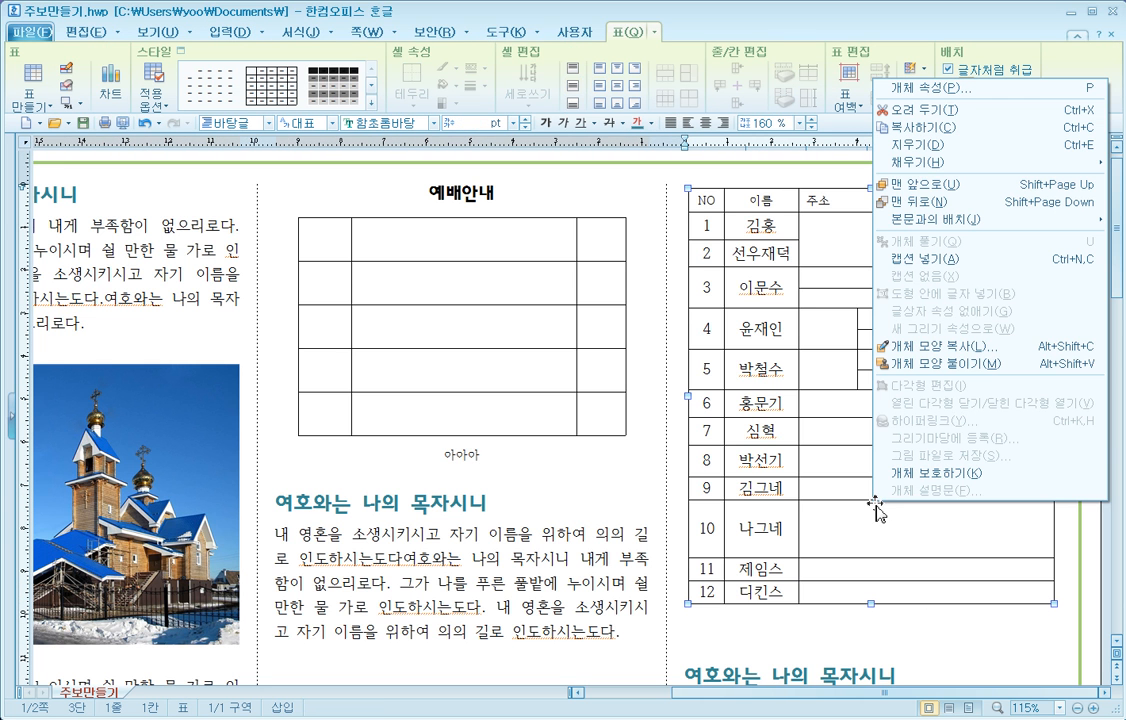
click(913, 638)
click(912, 636)
Make the cell heights equal across rows 6 to 12 of the NO, 이름 and 주소 table
drag(717, 407, 947, 590)
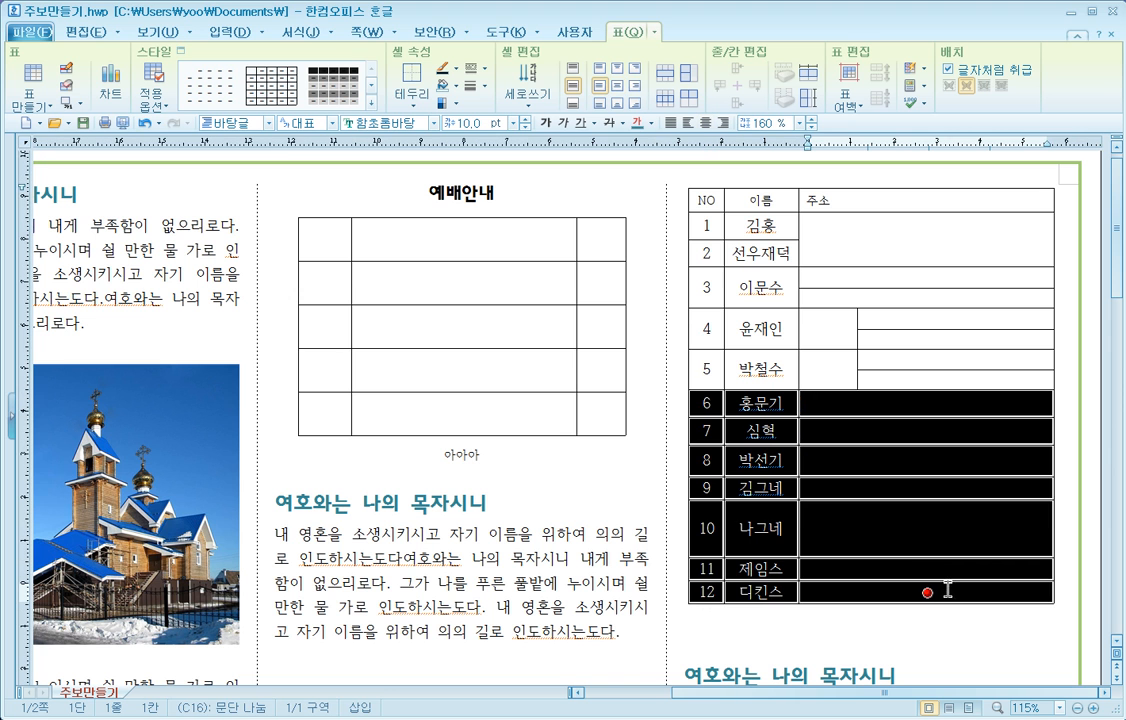
right_click(960, 588)
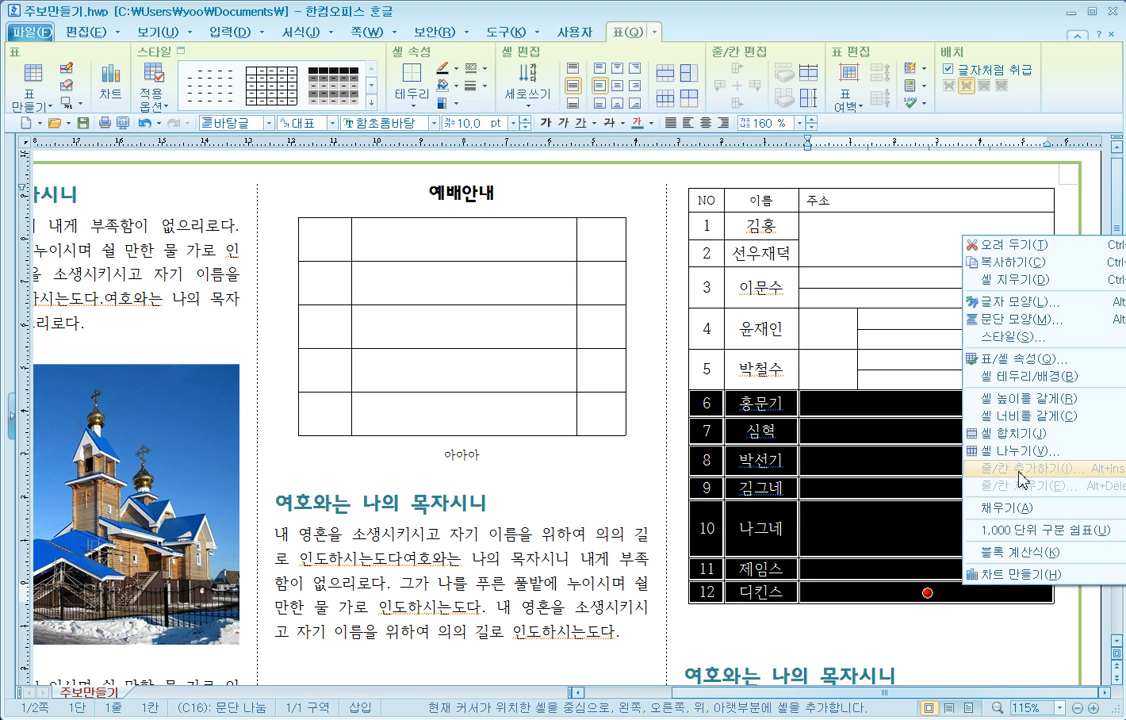
click(1028, 398)
click(969, 644)
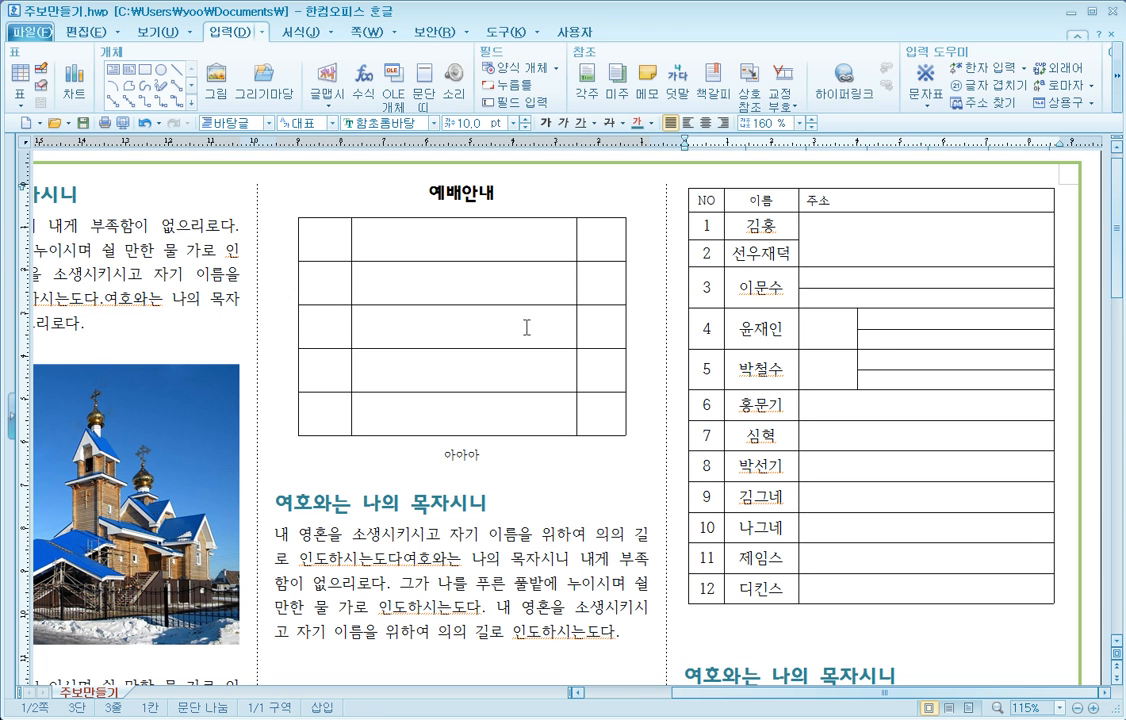
Shrink and enlarge the second row of the 예배안내 table, leaving it slightly shorter than the other rows
drag(336, 286, 603, 280)
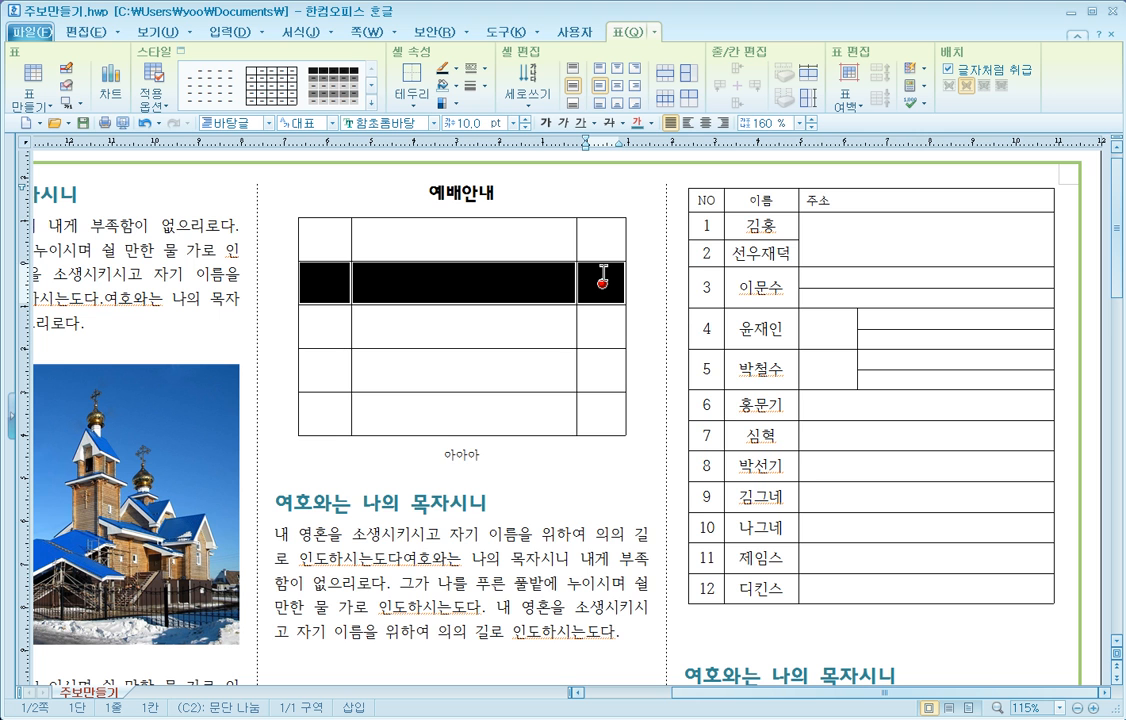
key(ctrl+Up)
key(ctrl+Up)
key(ctrl+Up)
key(ctrl+Up)
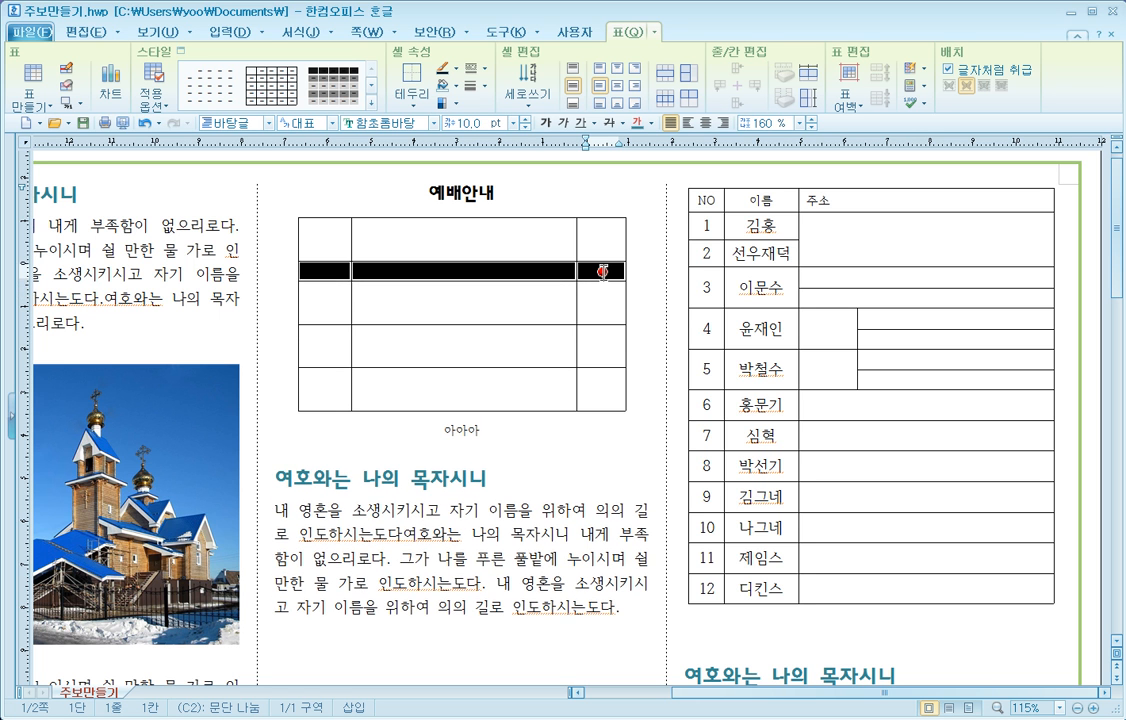
key(ctrl+Down)
key(ctrl+Down)
key(ctrl+Down)
key(ctrl+Down)
key(ctrl+Down)
key(ctrl+Down)
key(ctrl+Up)
key(ctrl+Up)
key(ctrl+Up)
key(ctrl+Up)
key(ctrl+Up)
key(ctrl+Up)
key(ctrl+Up)
key(ctrl+Up)
key(ctrl+Up)
key(ctrl+Up)
key(ctrl+Up)
key(ctrl+Up)
key(ctrl+Up)
key(ctrl+Up)
key(ctrl+Up)
key(ctrl+Up)
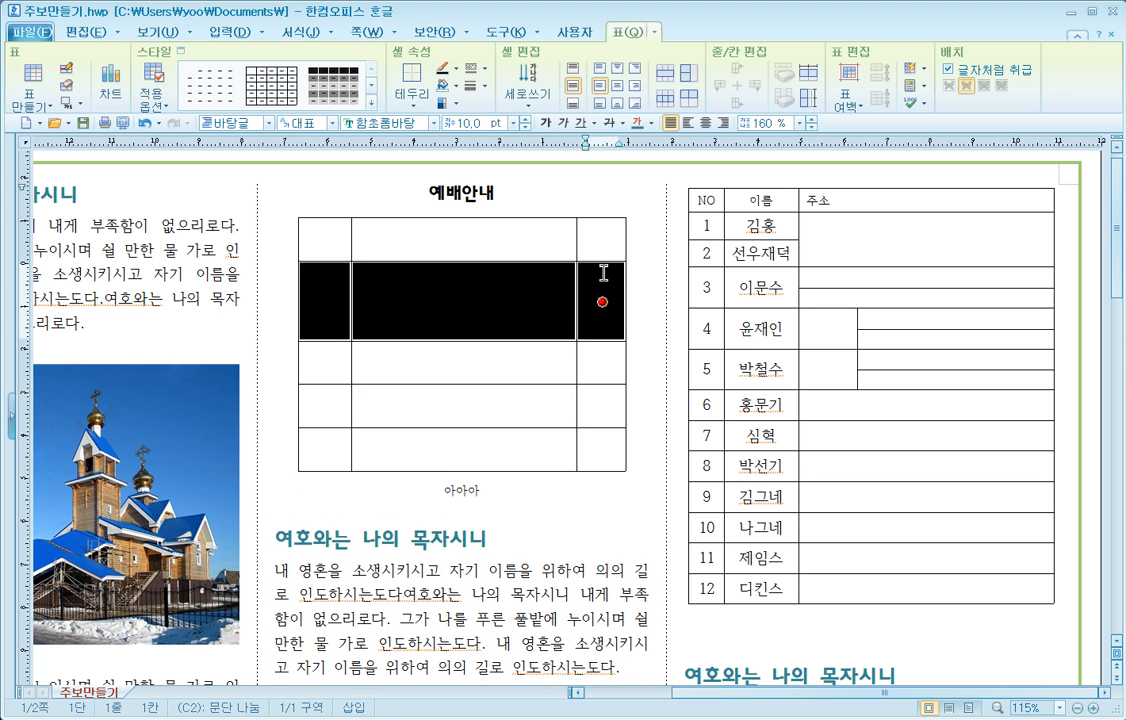
key(ctrl+Down)
key(ctrl+Down)
key(ctrl+Down)
key(ctrl+Down)
key(ctrl+Down)
key(ctrl+Down)
key(ctrl+Down)
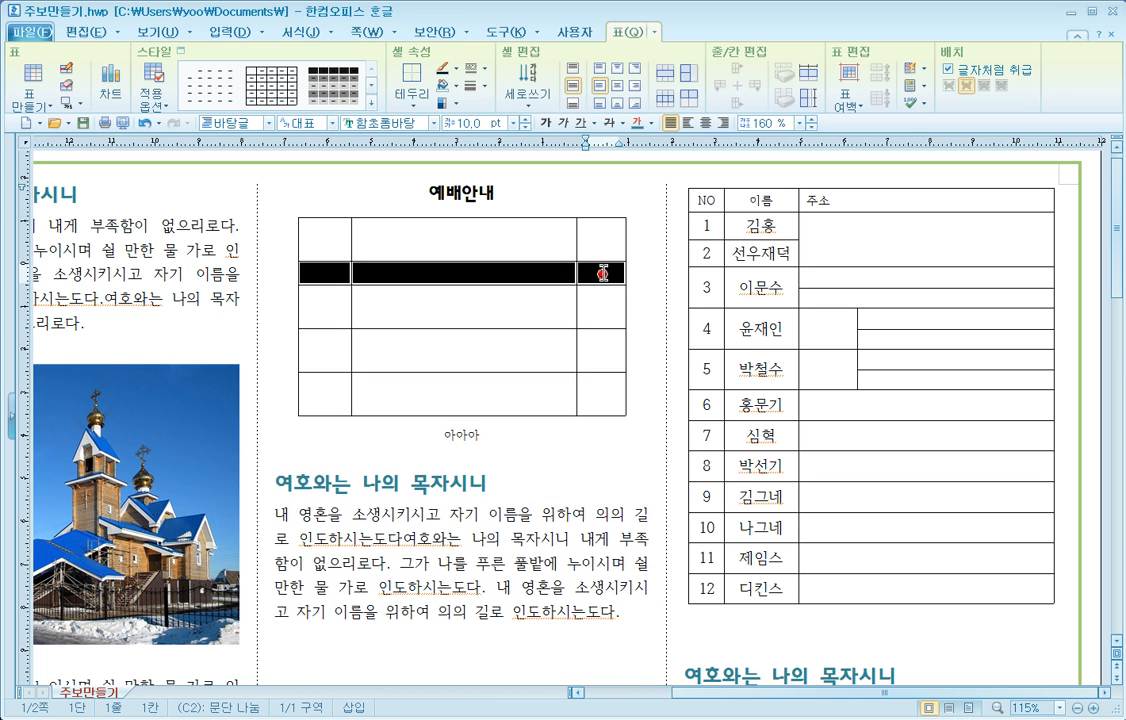
key(ctrl+Up)
key(ctrl+Up)
key(ctrl+Up)
key(ctrl+Up)
key(ctrl+Up)
key(ctrl+Up)
key(ctrl+Down)
key(ctrl+Down)
key(ctrl+Down)
key(ctrl+Down)
key(ctrl+Down)
key(ctrl+Down)
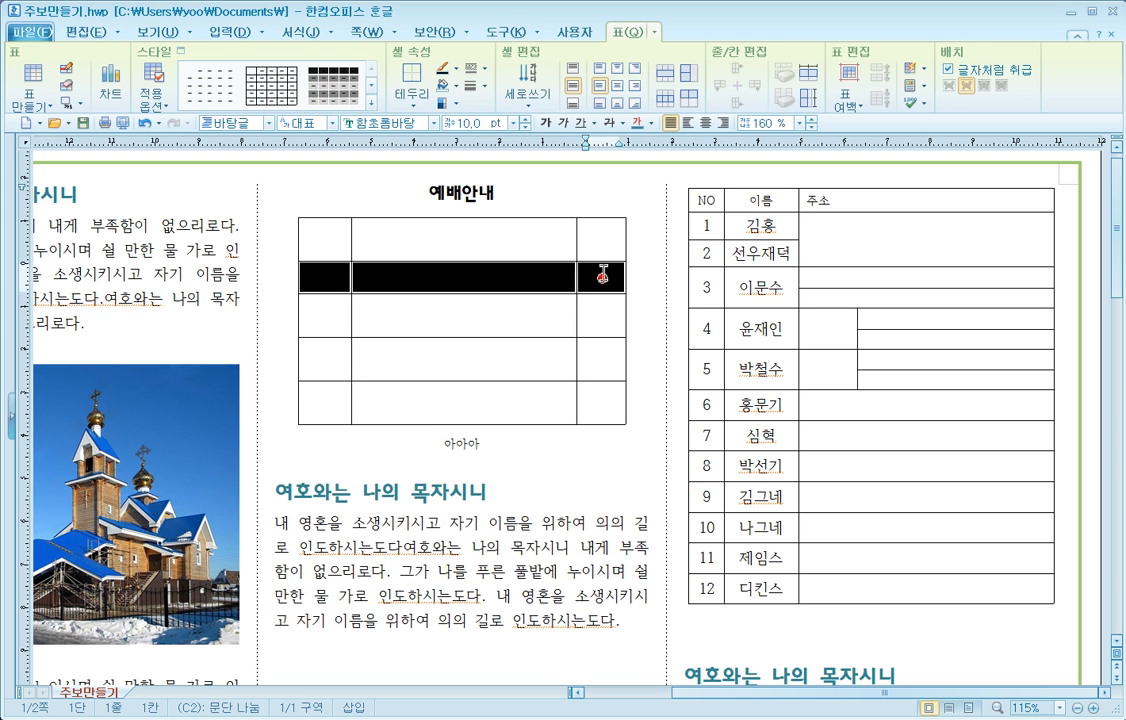
key(ctrl+Up)
key(ctrl+Up)
key(ctrl+Up)
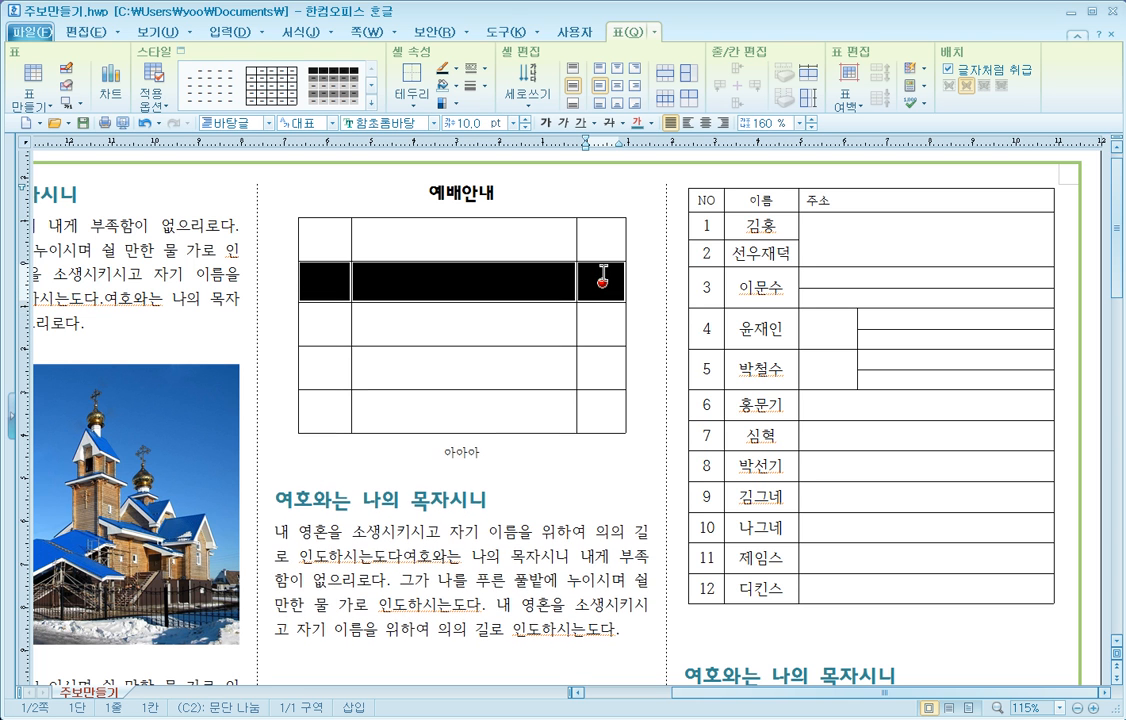
click(578, 467)
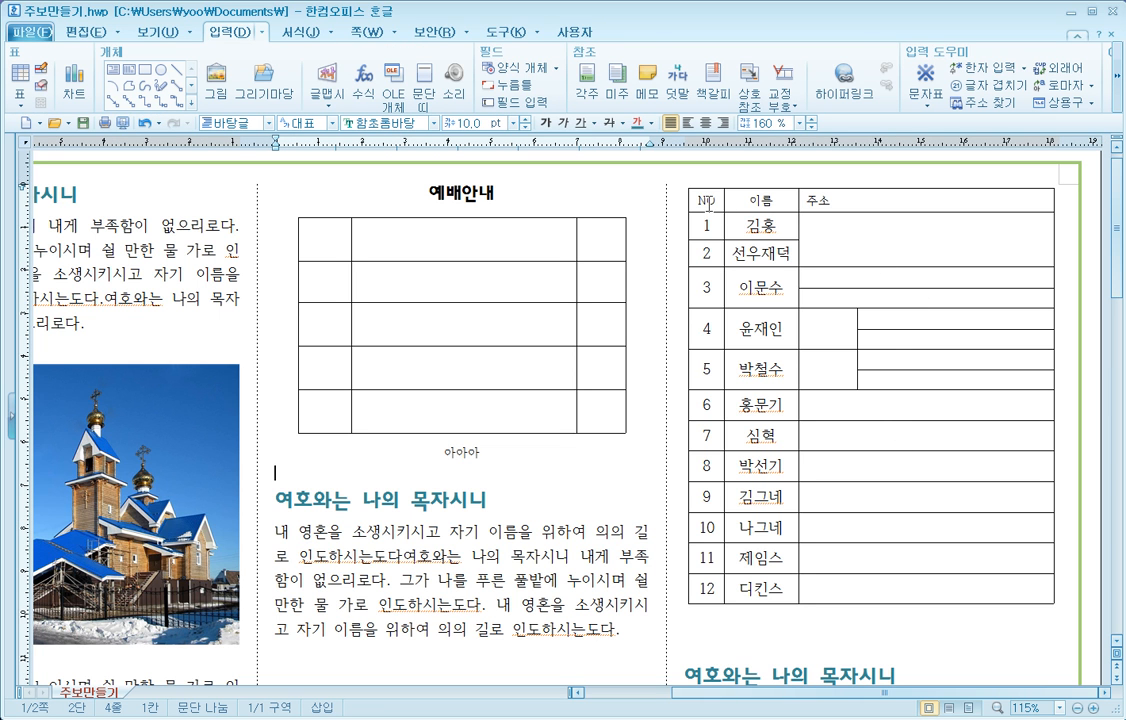
drag(709, 205, 998, 197)
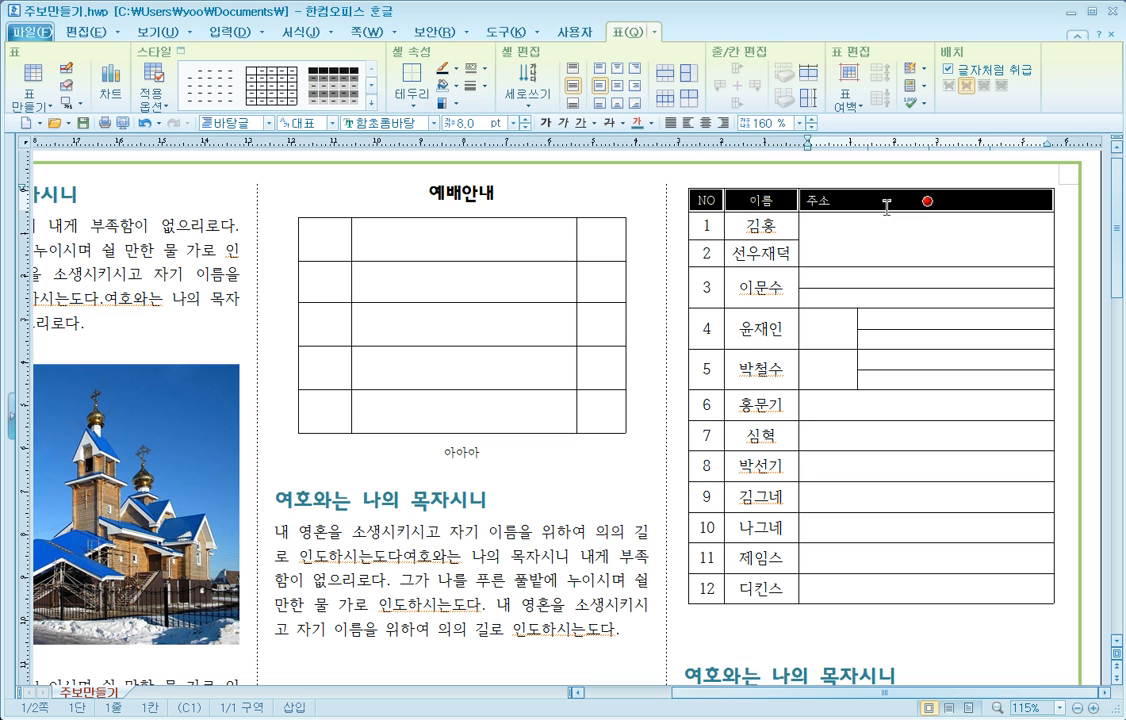
right_click(999, 200)
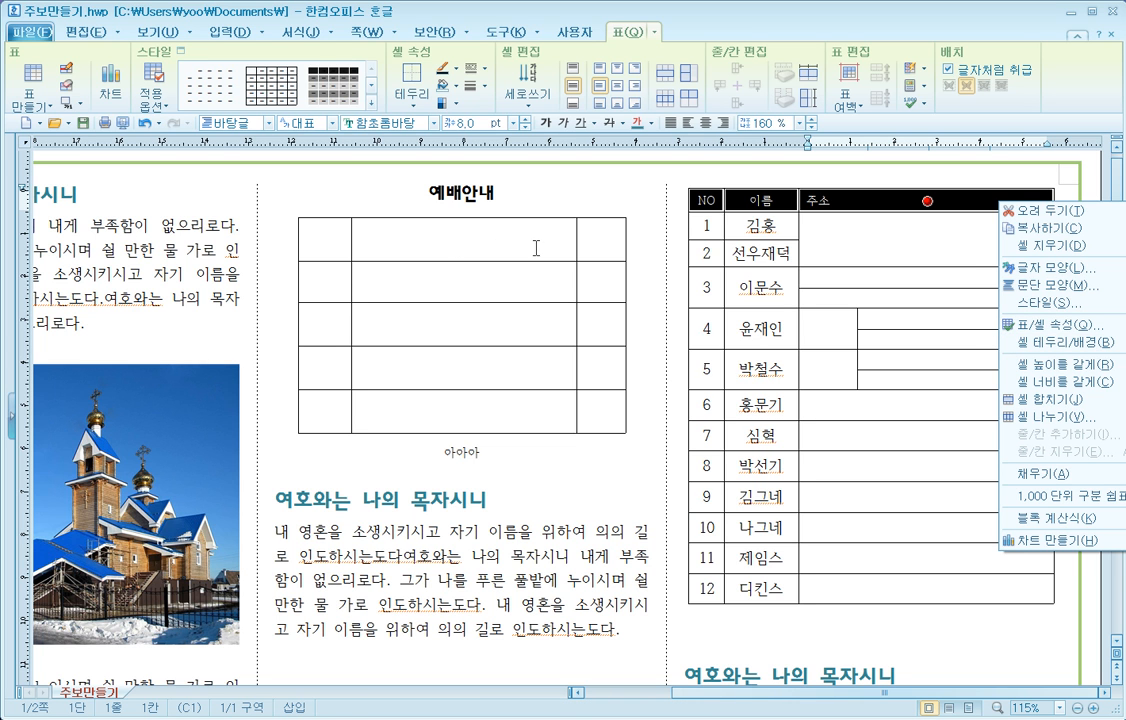
click(334, 244)
Fill each cell in the first row of the 예배안내 table with a solid pale teal background colour
drag(334, 244, 598, 240)
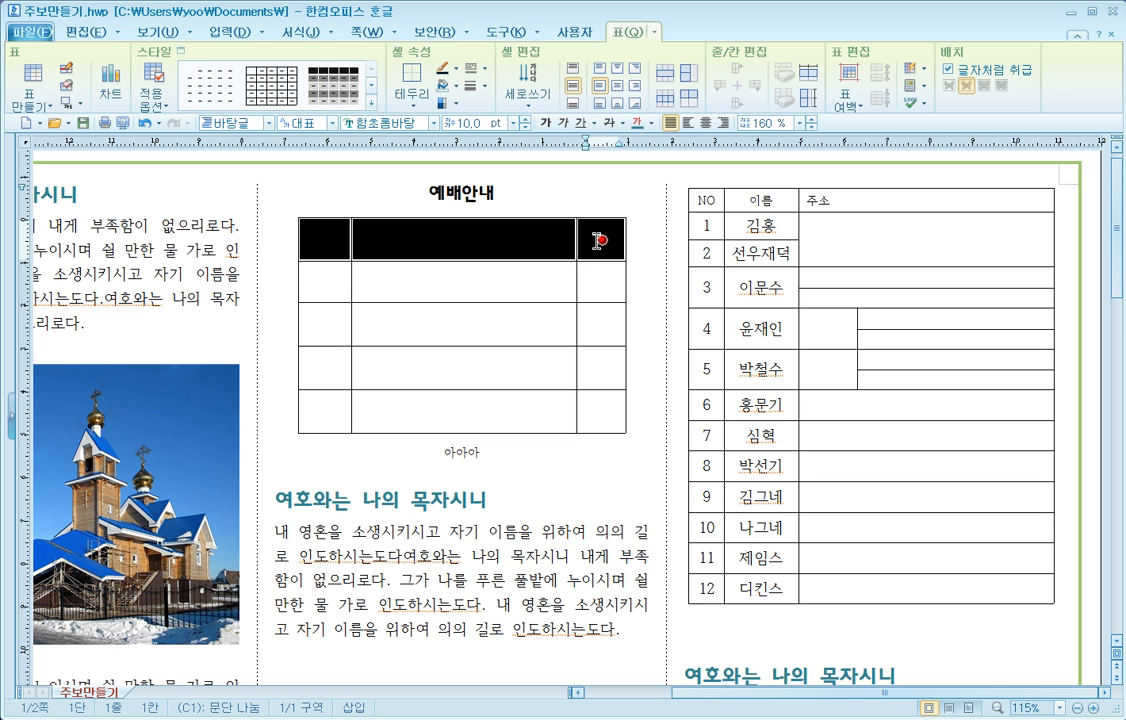
right_click(436, 242)
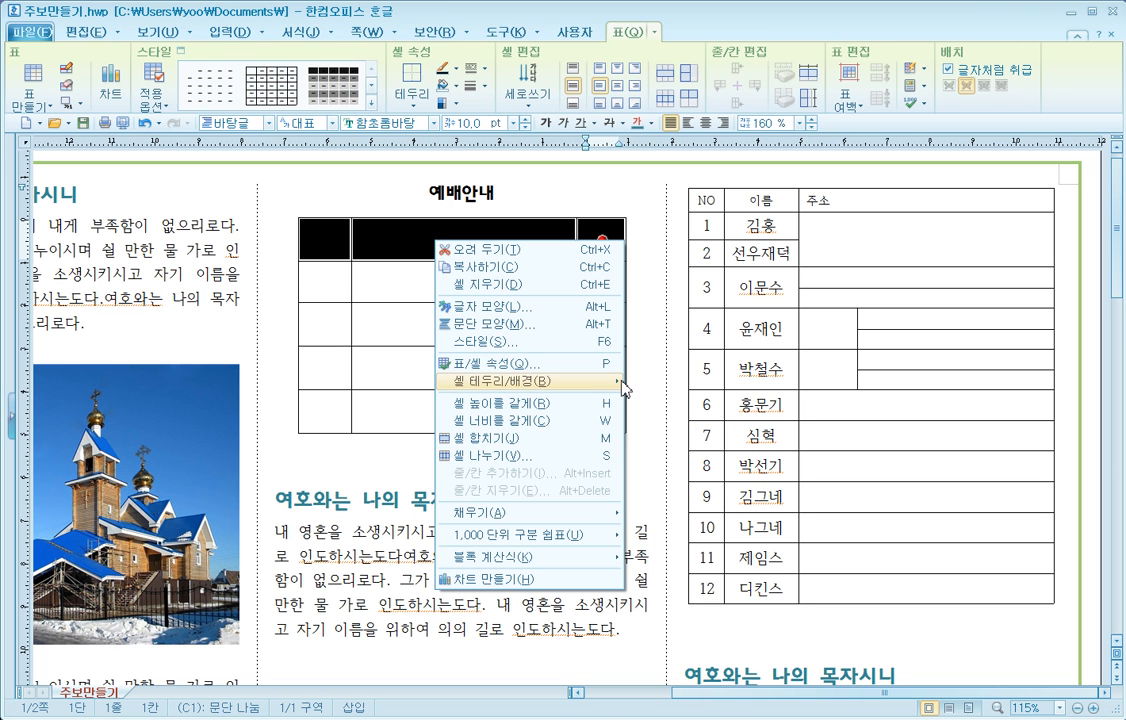
mouse_move(624, 386)
click(668, 387)
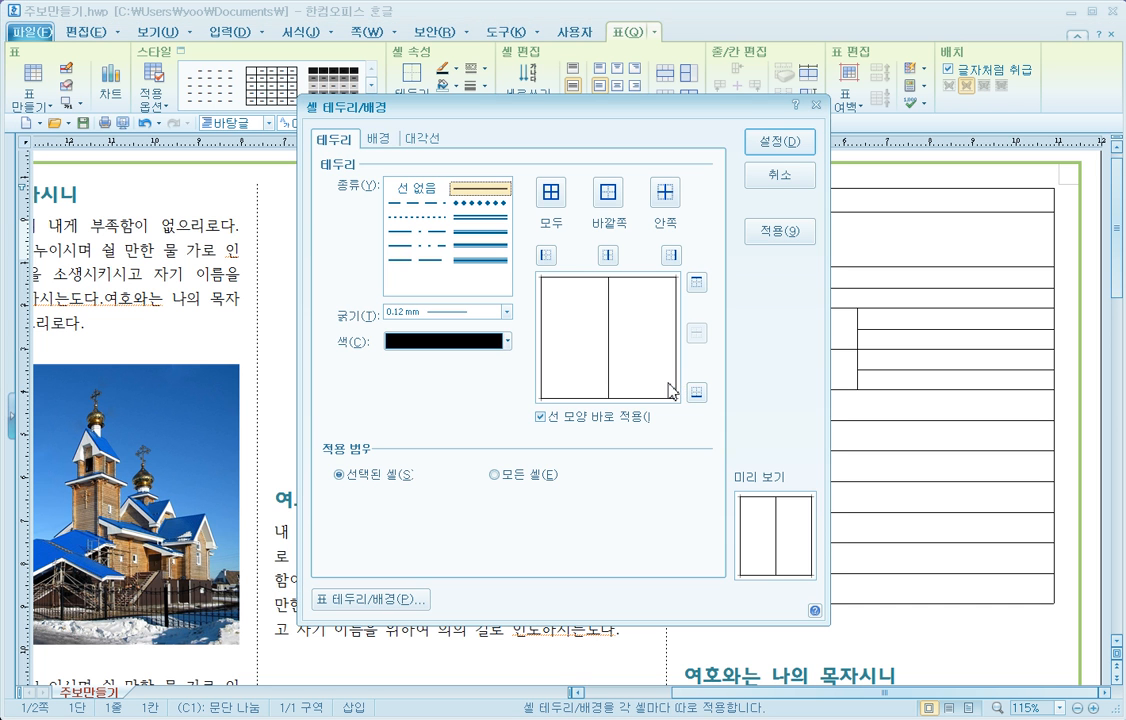
click(382, 140)
drag(450, 120, 680, 143)
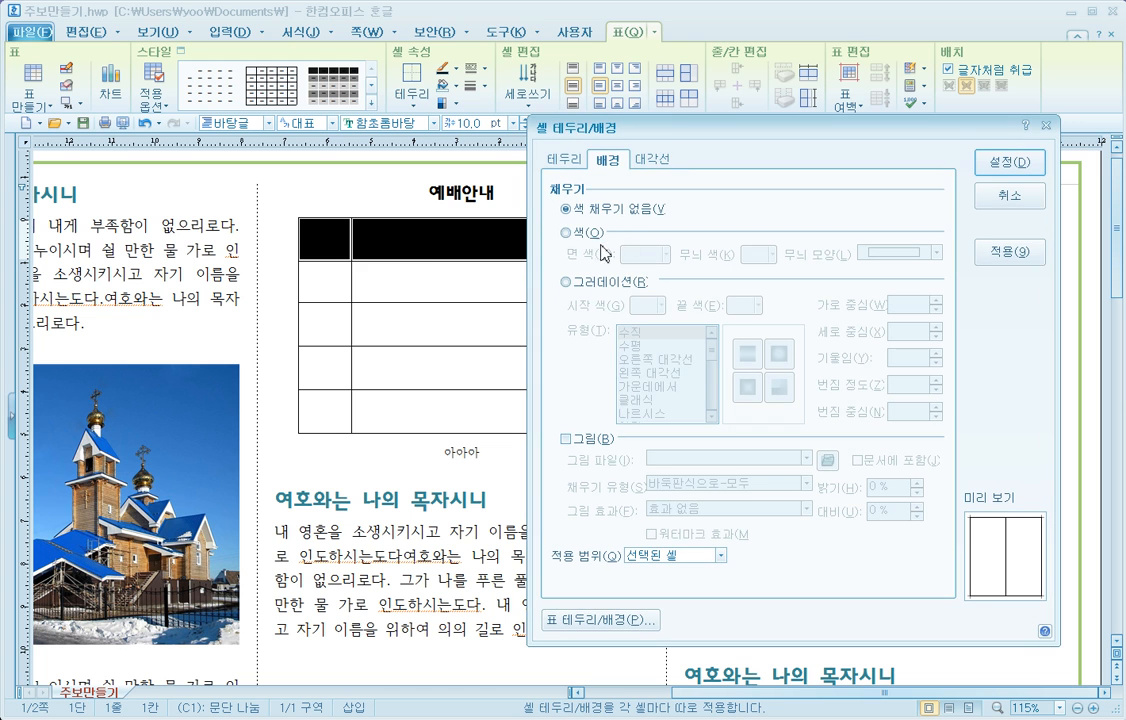
click(570, 236)
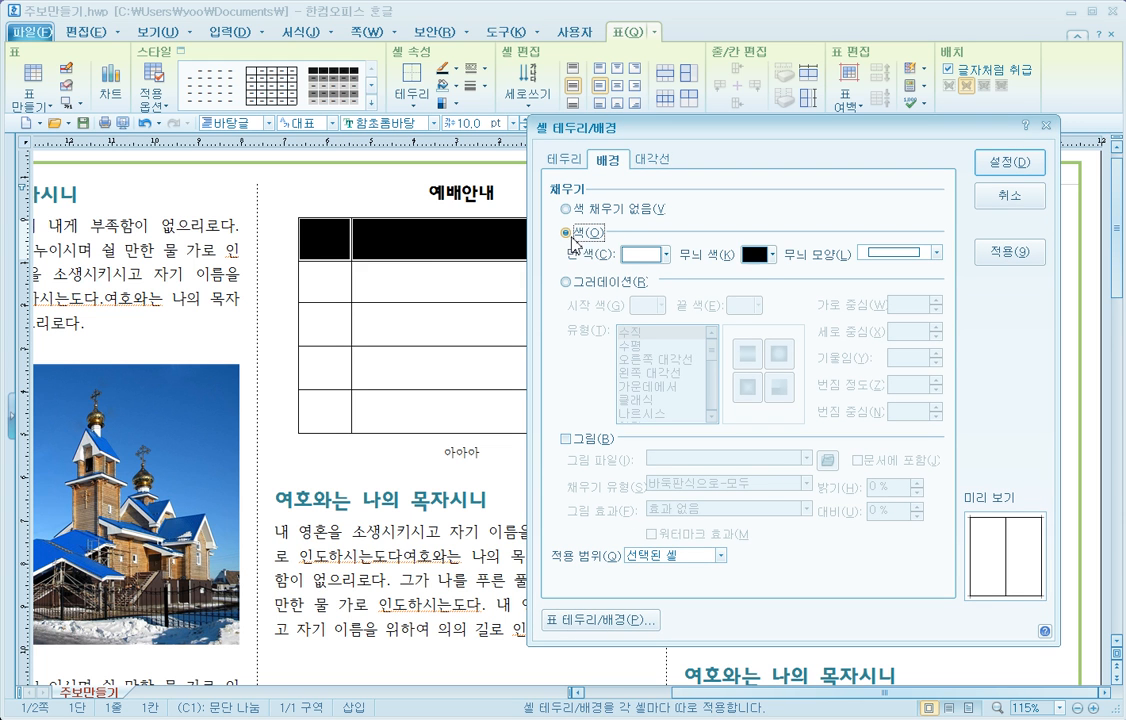
click(665, 255)
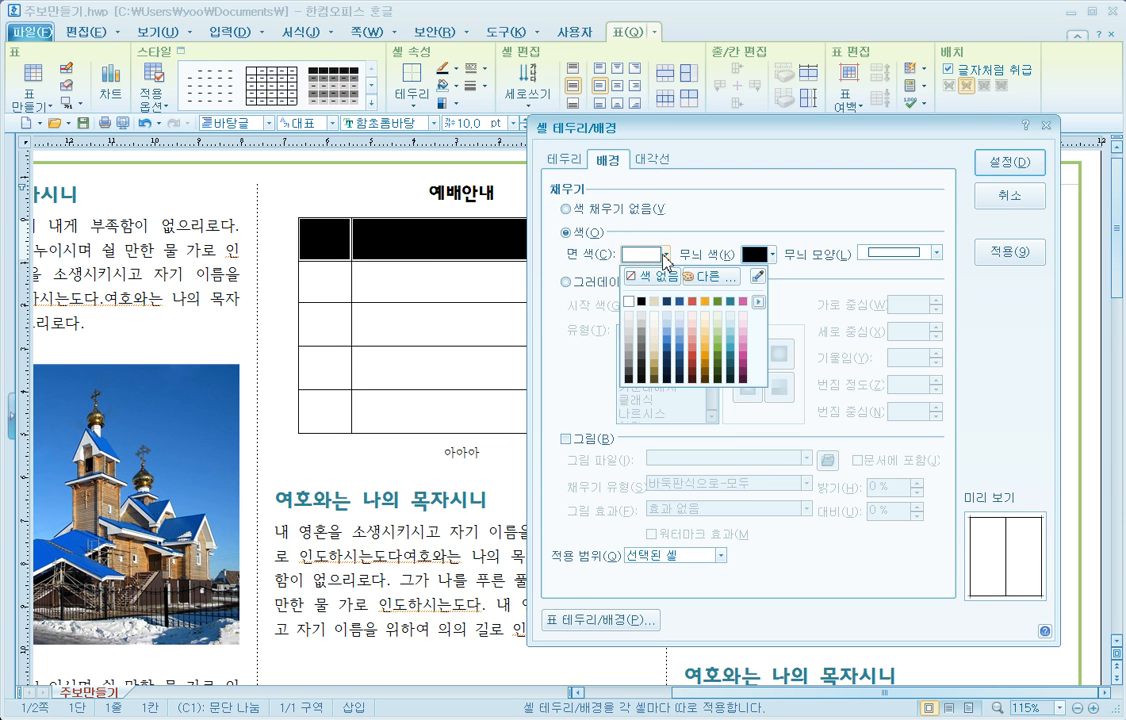
click(731, 330)
click(1008, 162)
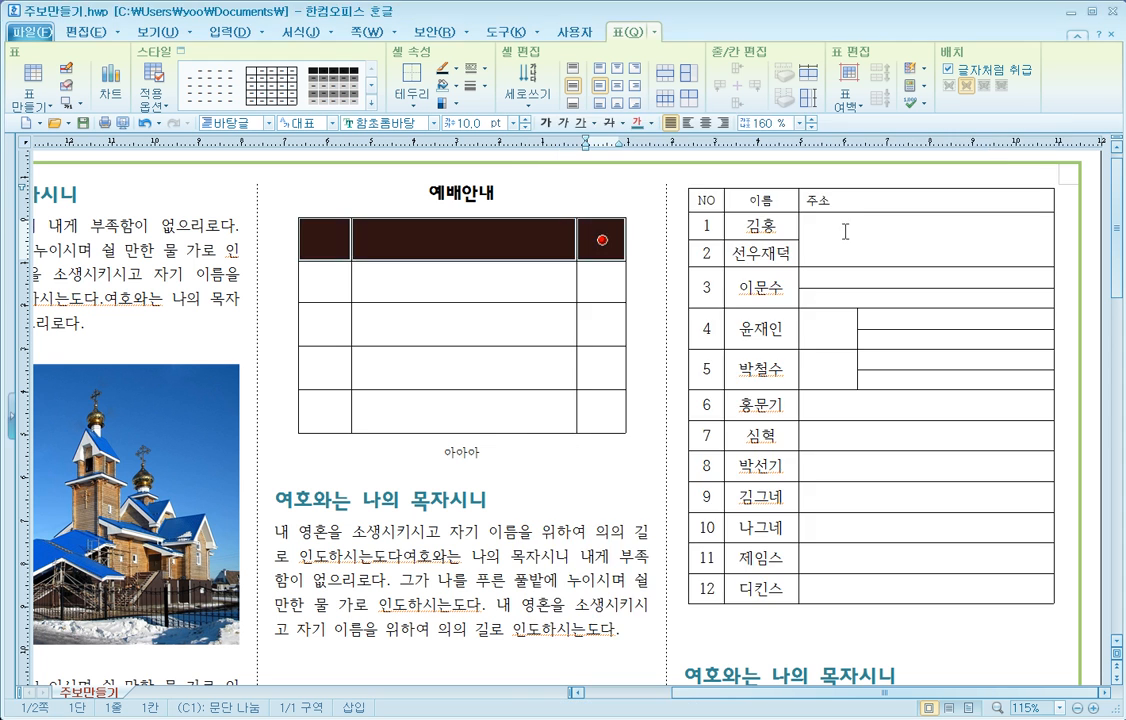
click(482, 241)
click(482, 241)
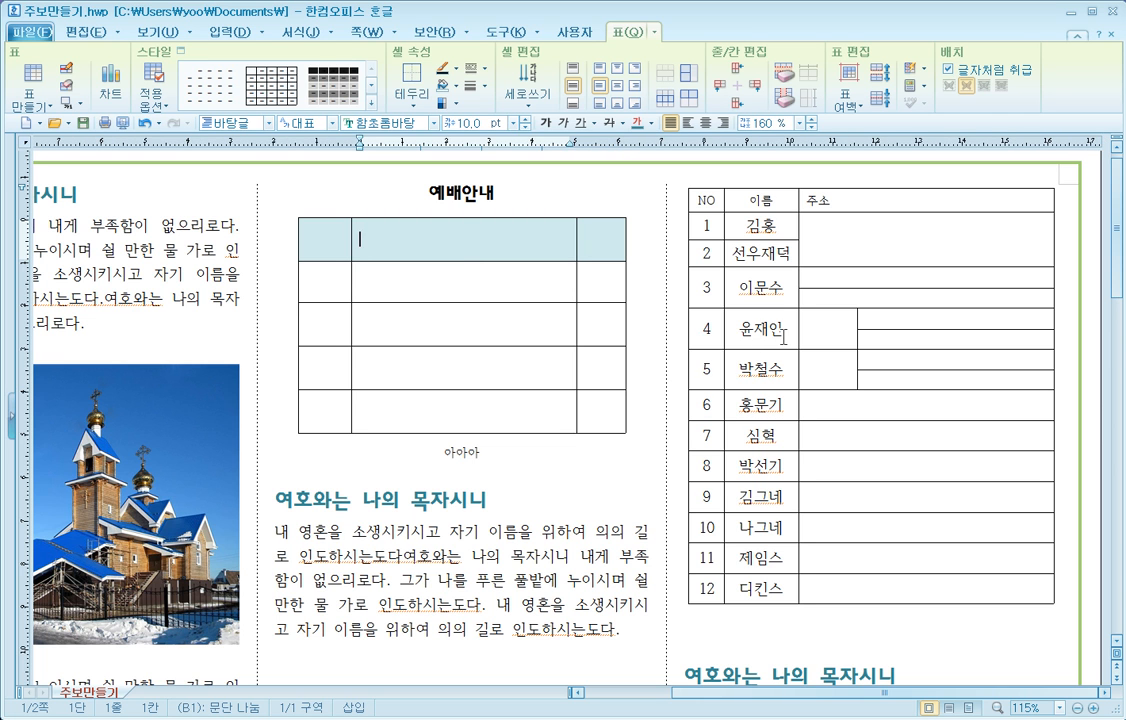
Enter the headings 구분, 개요 and 비고 in the first row of the 예배안내 table
click(335, 248)
text(구분)
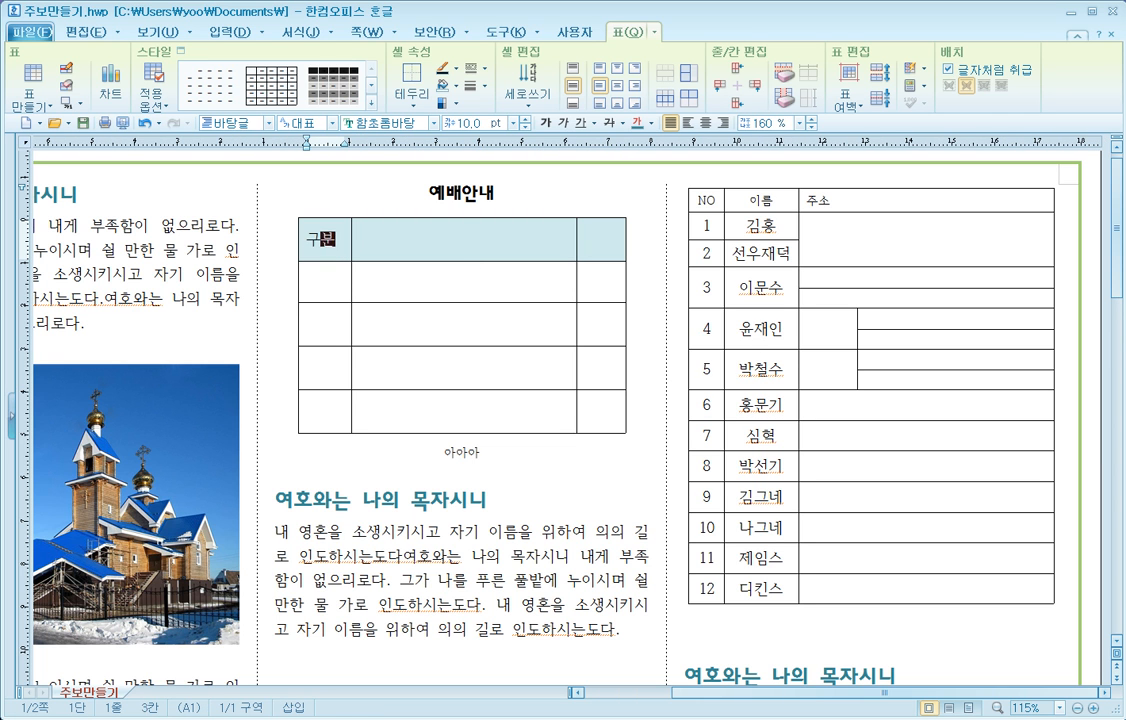
key(Tab)
text(개요)
key(Tab)
text(비고)
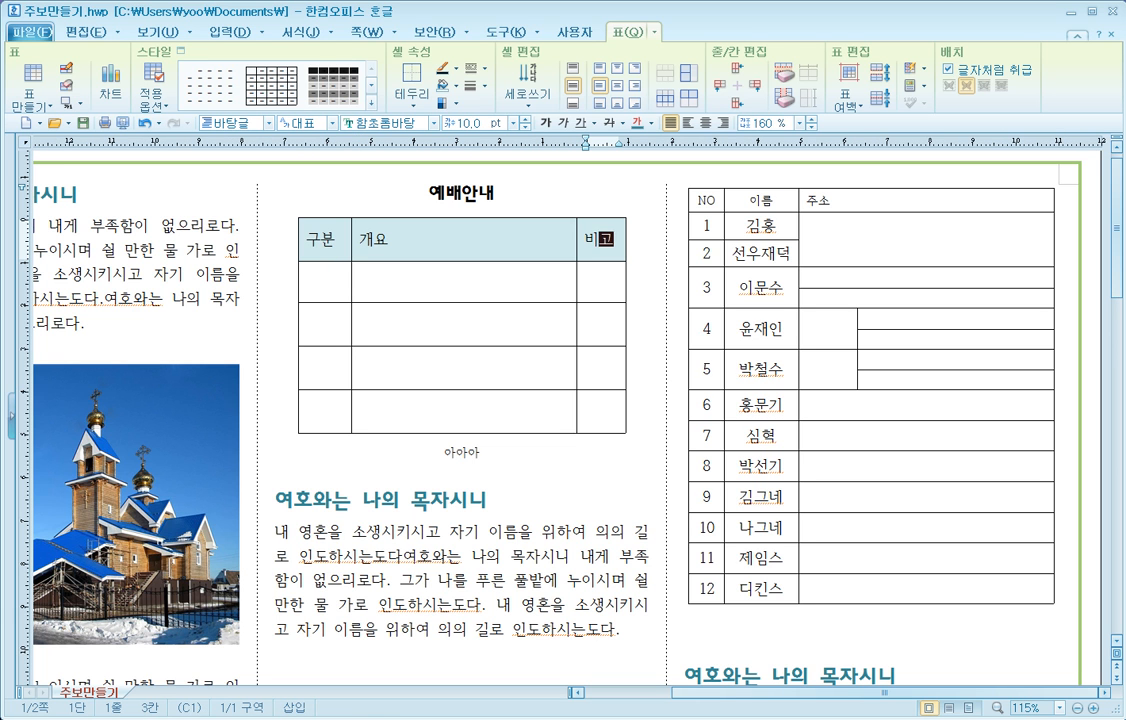
Set the background colour of the 구분, 개요 and 비고 heading cells to solid dark blue
drag(312, 236, 592, 244)
right_click(553, 241)
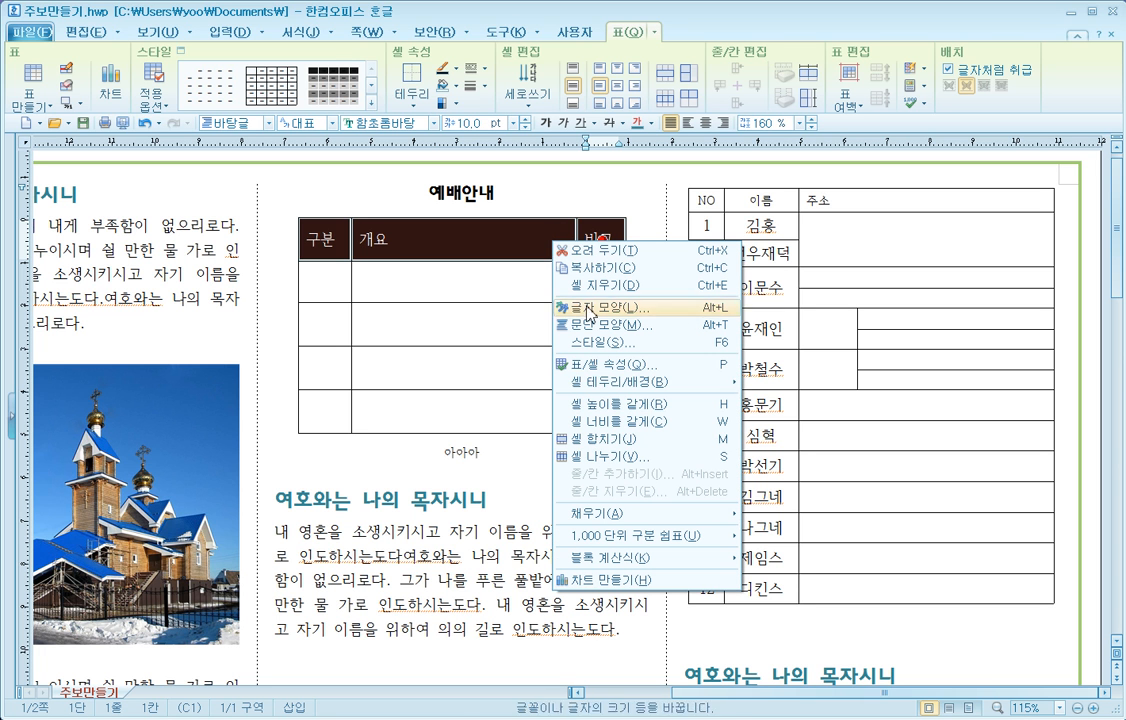
mouse_move(615, 382)
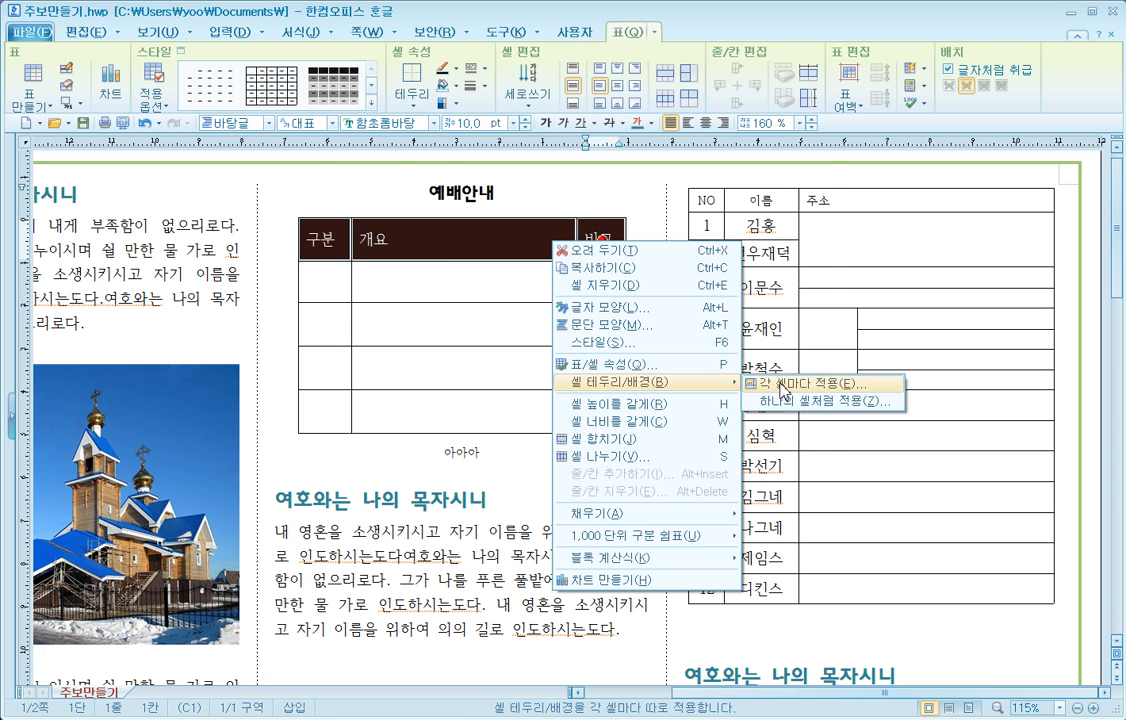
click(690, 378)
click(379, 138)
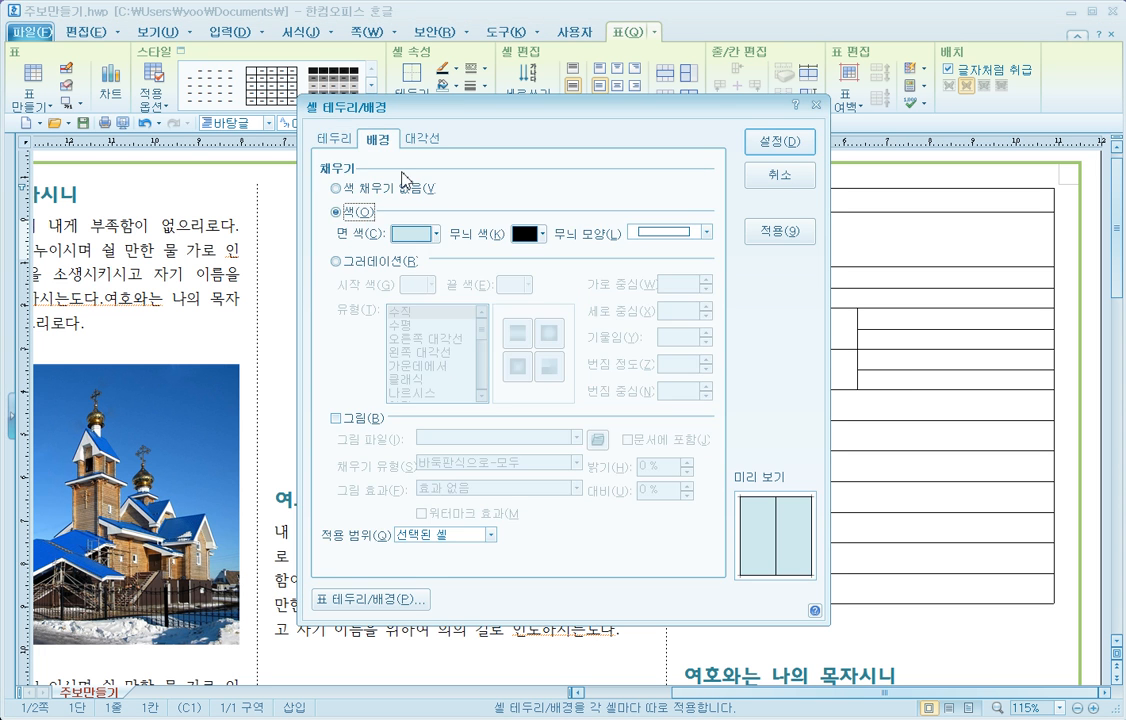
click(436, 233)
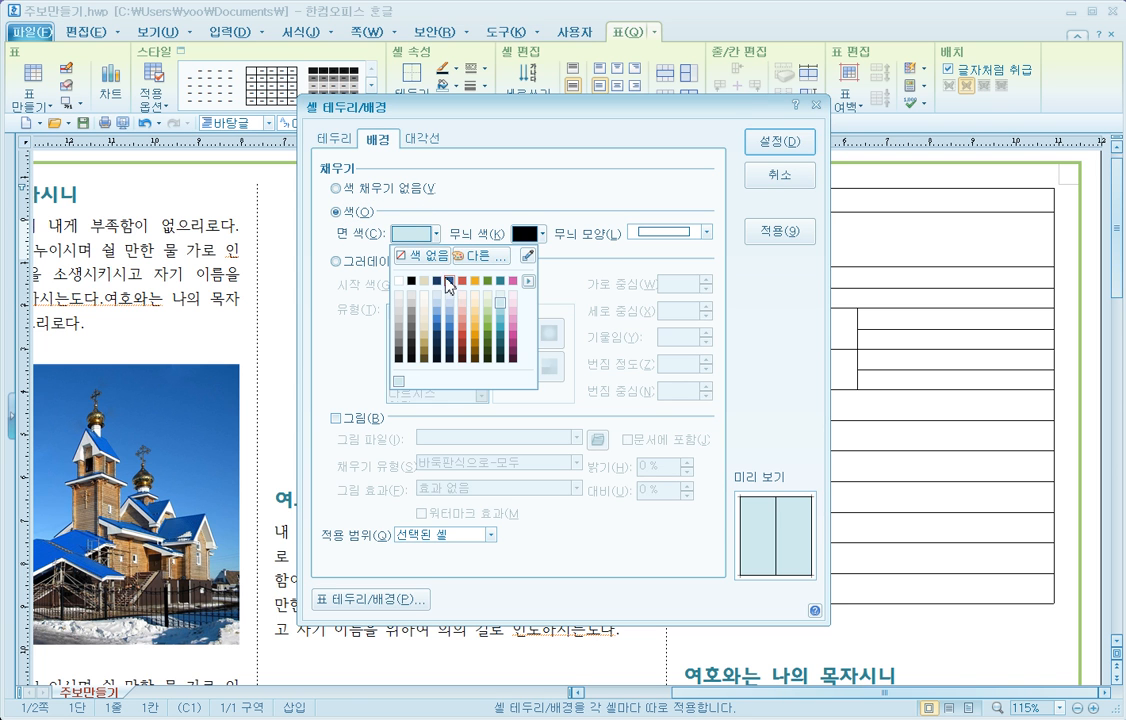
click(450, 281)
click(768, 143)
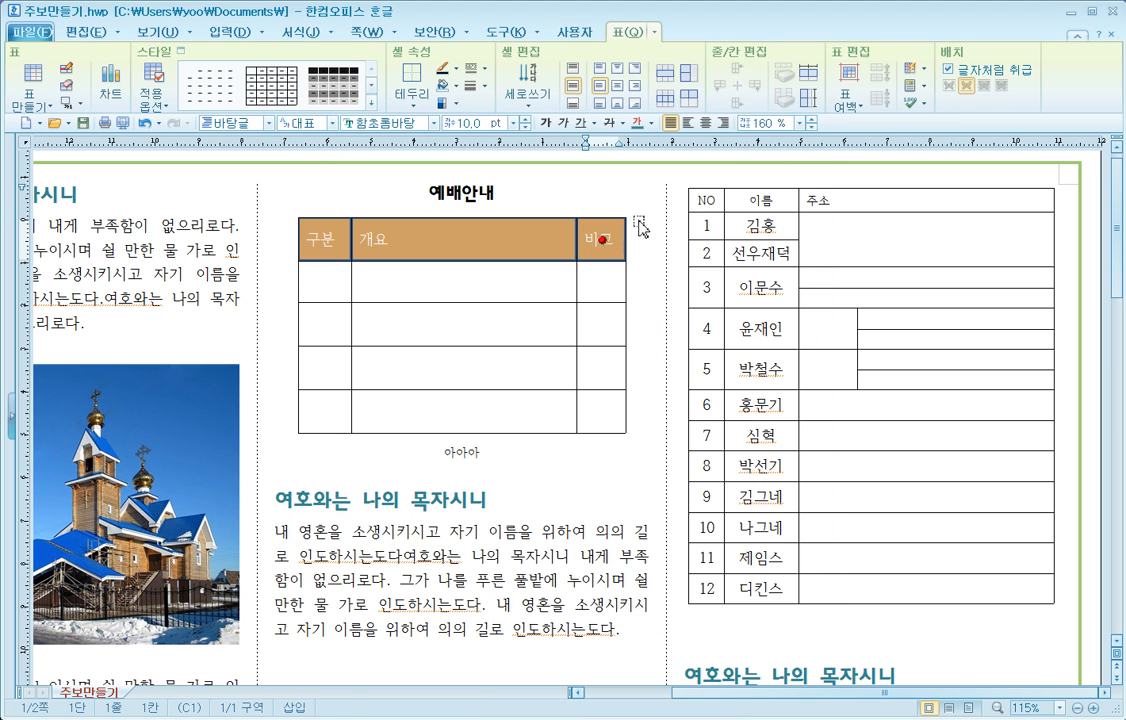
click(629, 305)
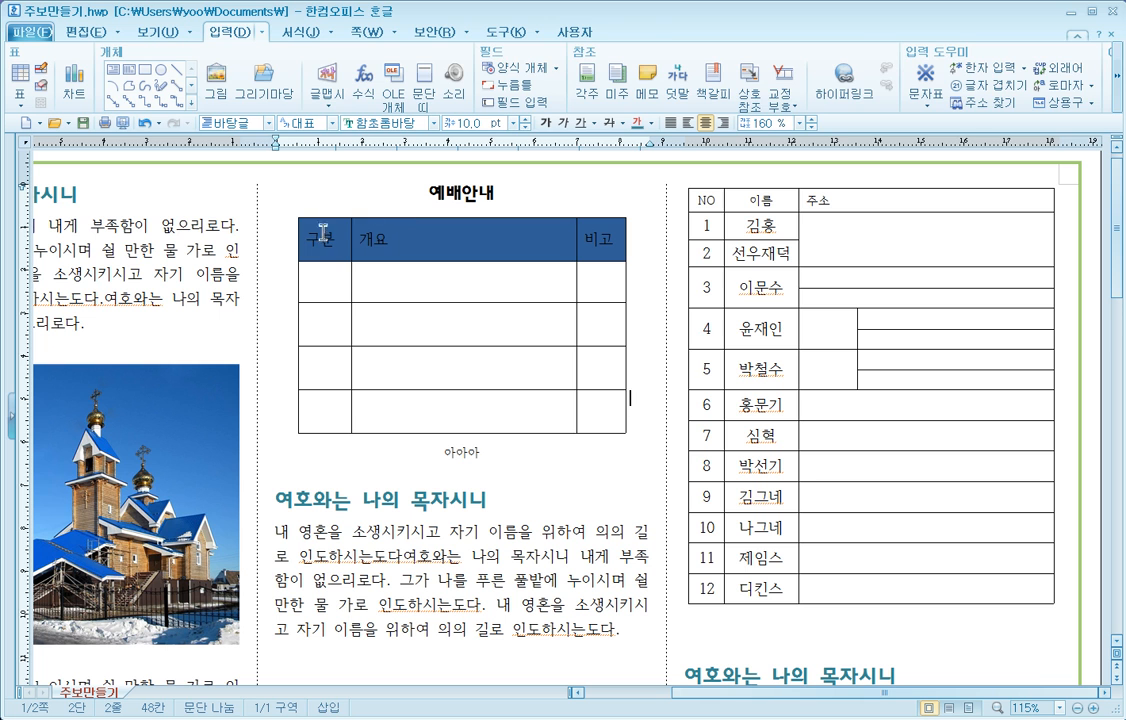
Change the text colour of the 구분, 개요 and 비고 headings to white
drag(313, 237, 591, 240)
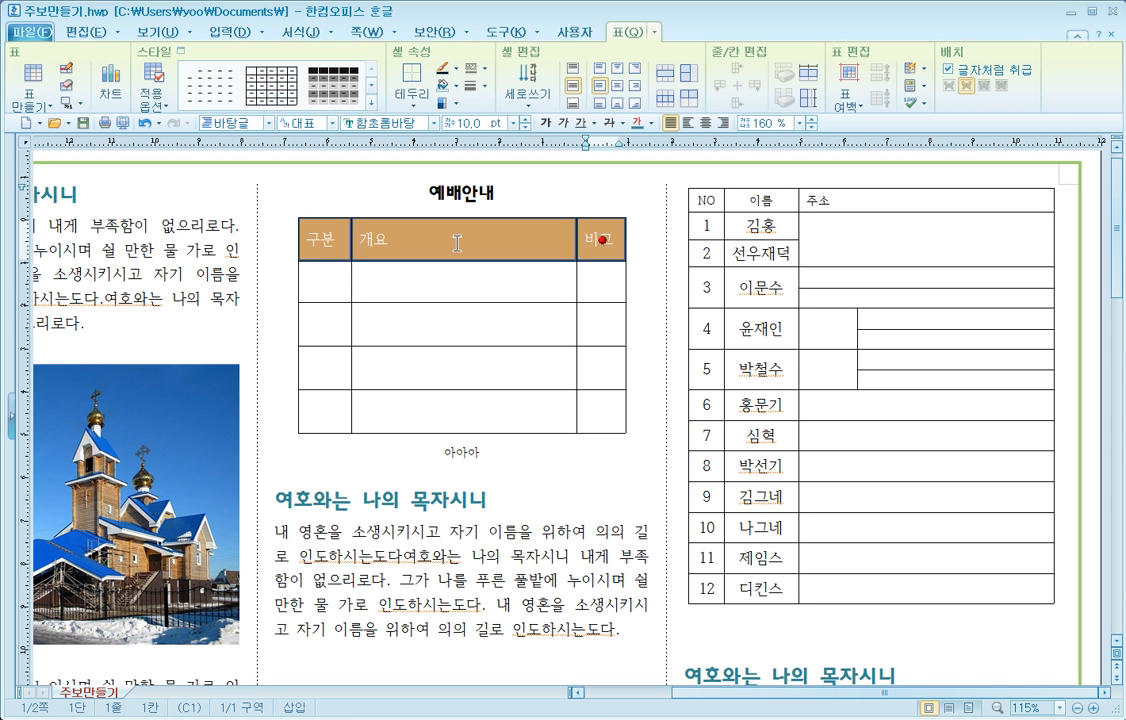
click(651, 122)
click(637, 180)
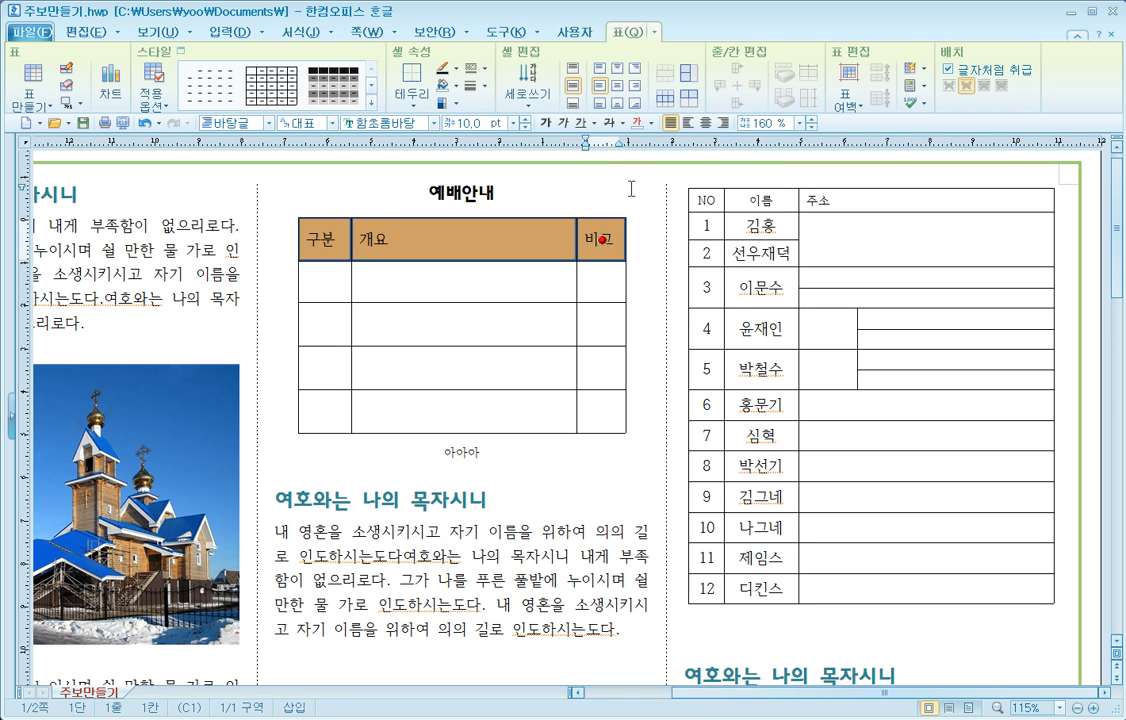
click(530, 471)
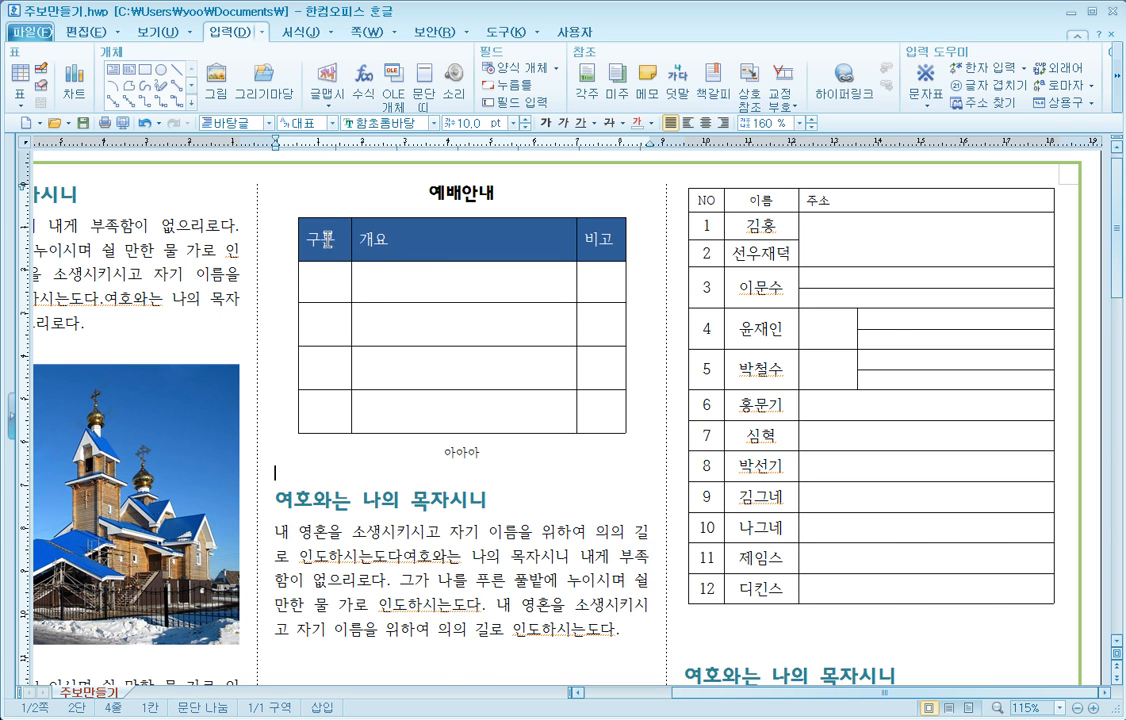
Fill the four cells below the 구분 heading in the 예배안내 table with a solid light grey background
scroll(420, 275, up, 1)
scroll(447, 313, up, 1)
scroll(595, 350, down, 1)
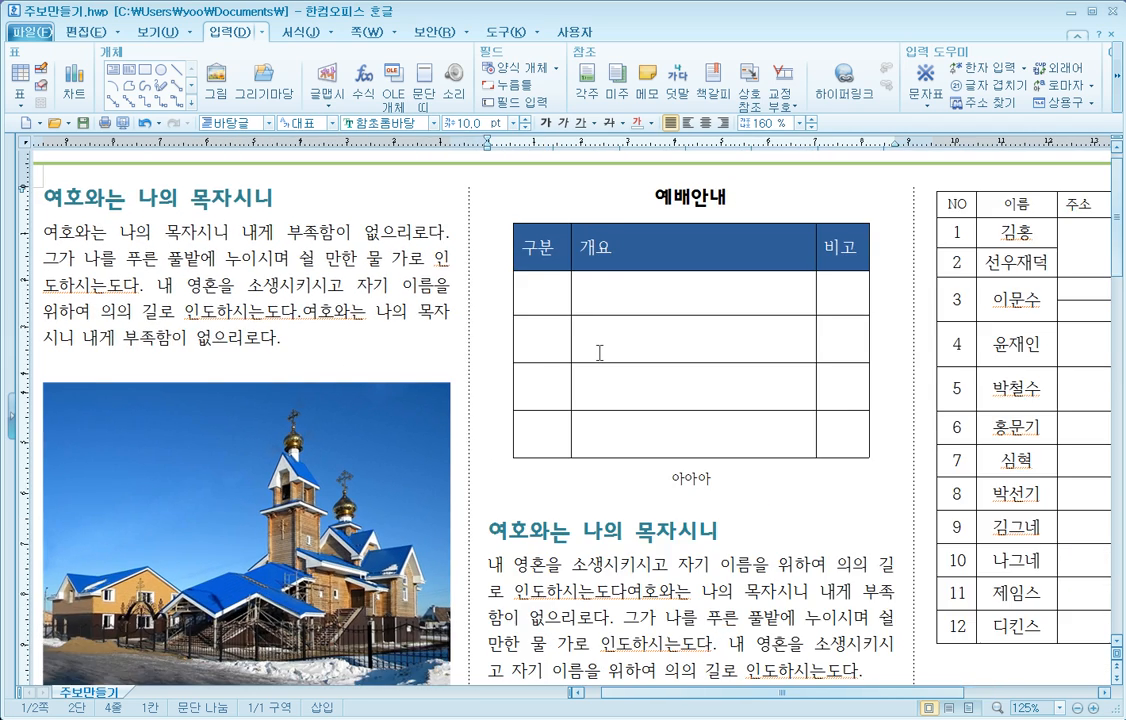
scroll(598, 358, down, 1)
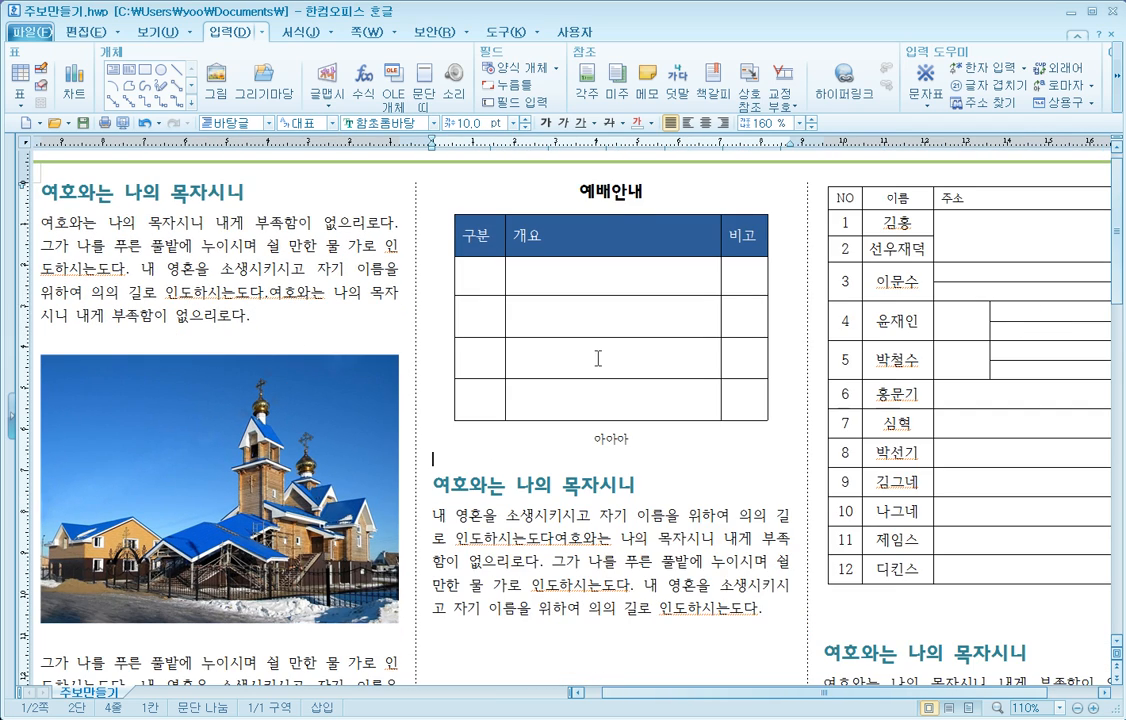
scroll(598, 358, down, 2)
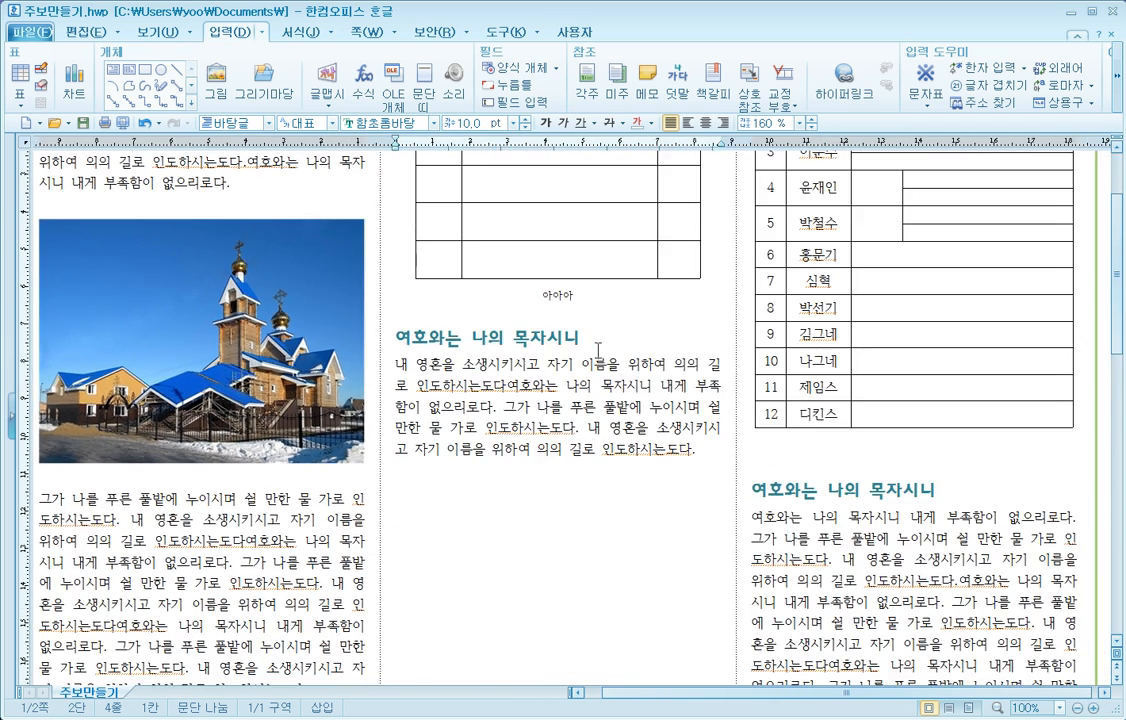
scroll(598, 350, up, 3)
drag(452, 282, 443, 396)
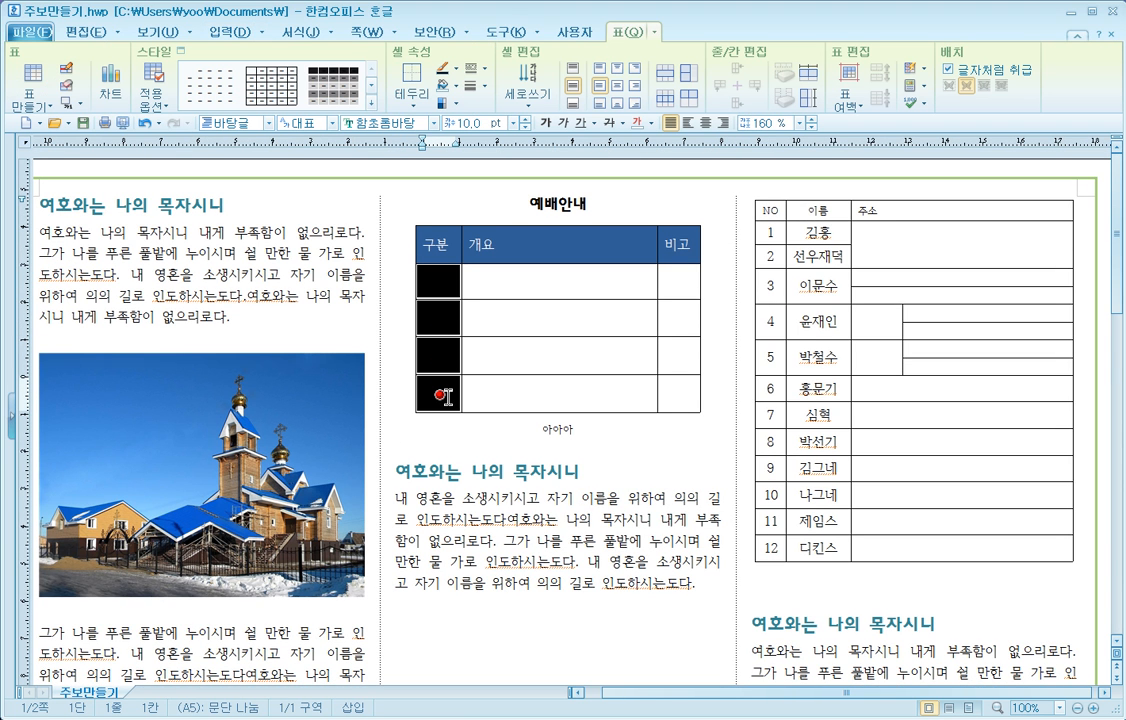
right_click(443, 395)
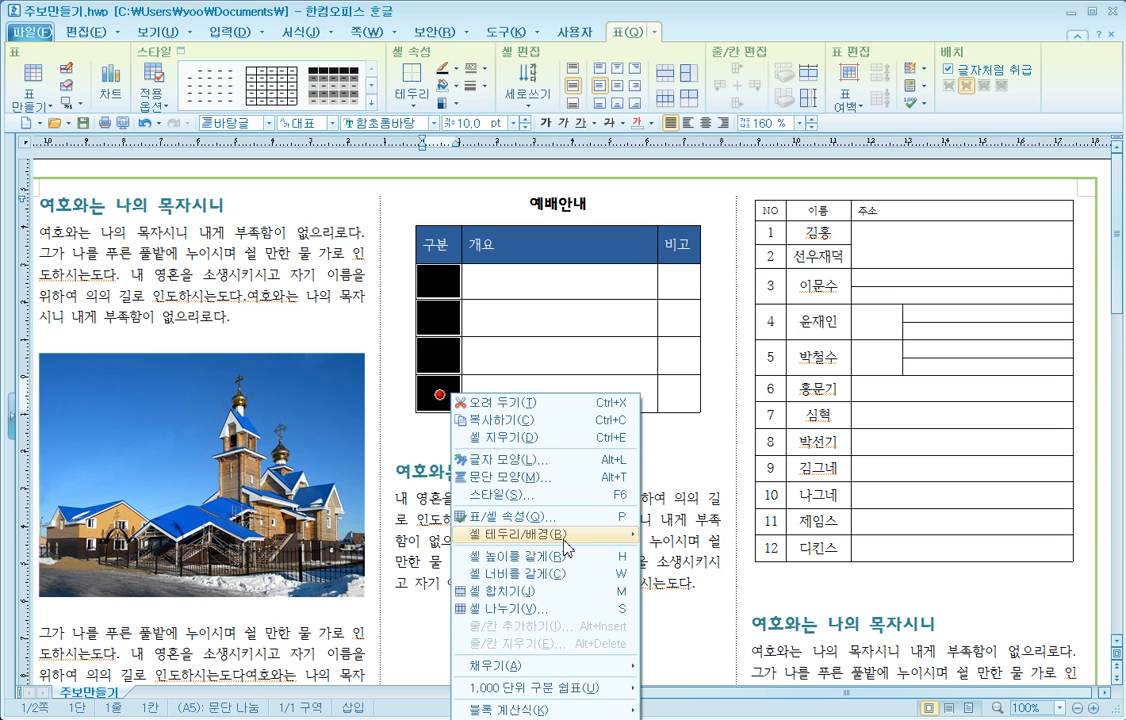
mouse_move(566, 548)
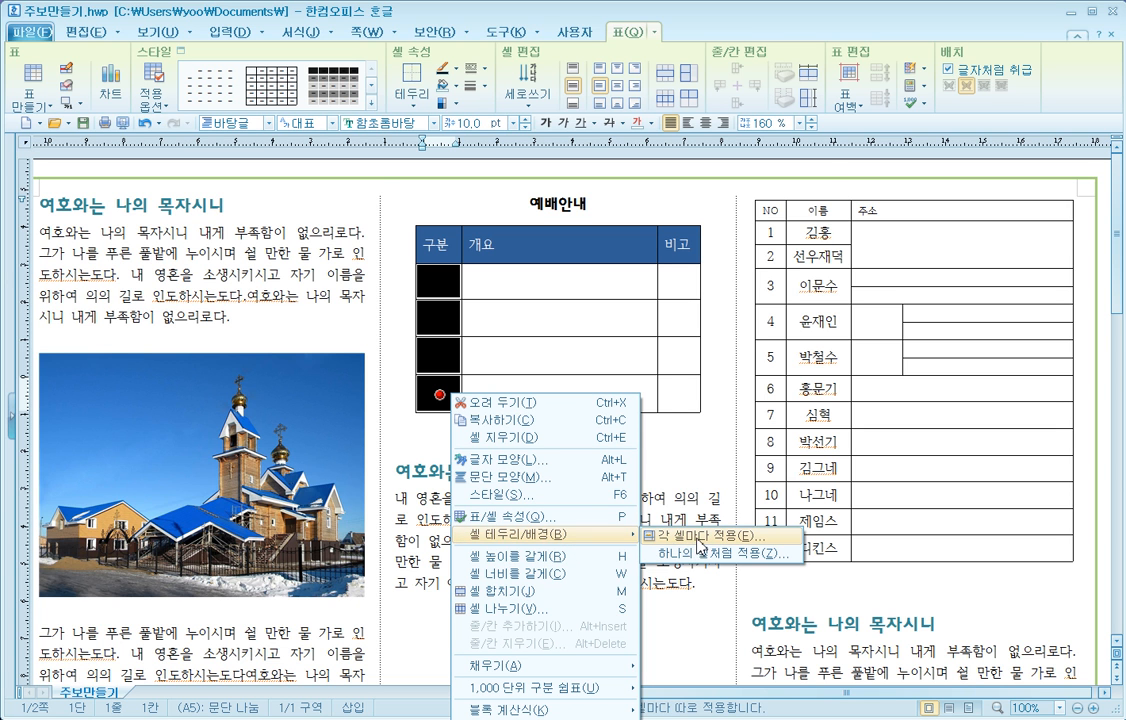
click(699, 540)
click(388, 146)
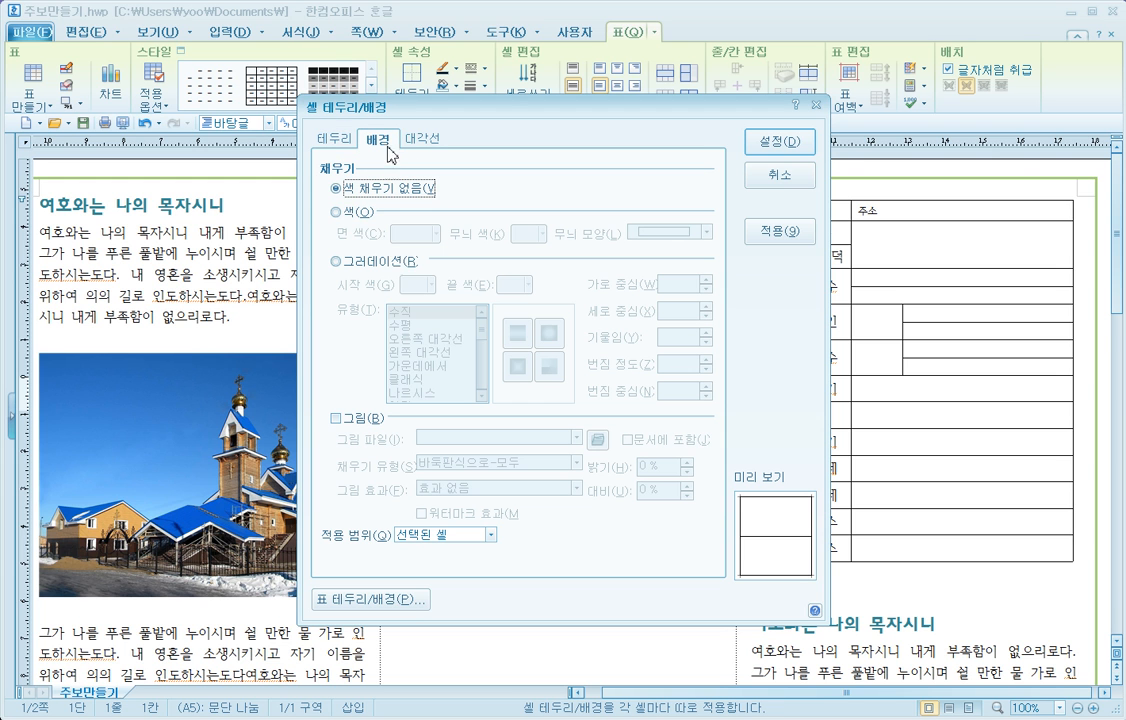
click(337, 212)
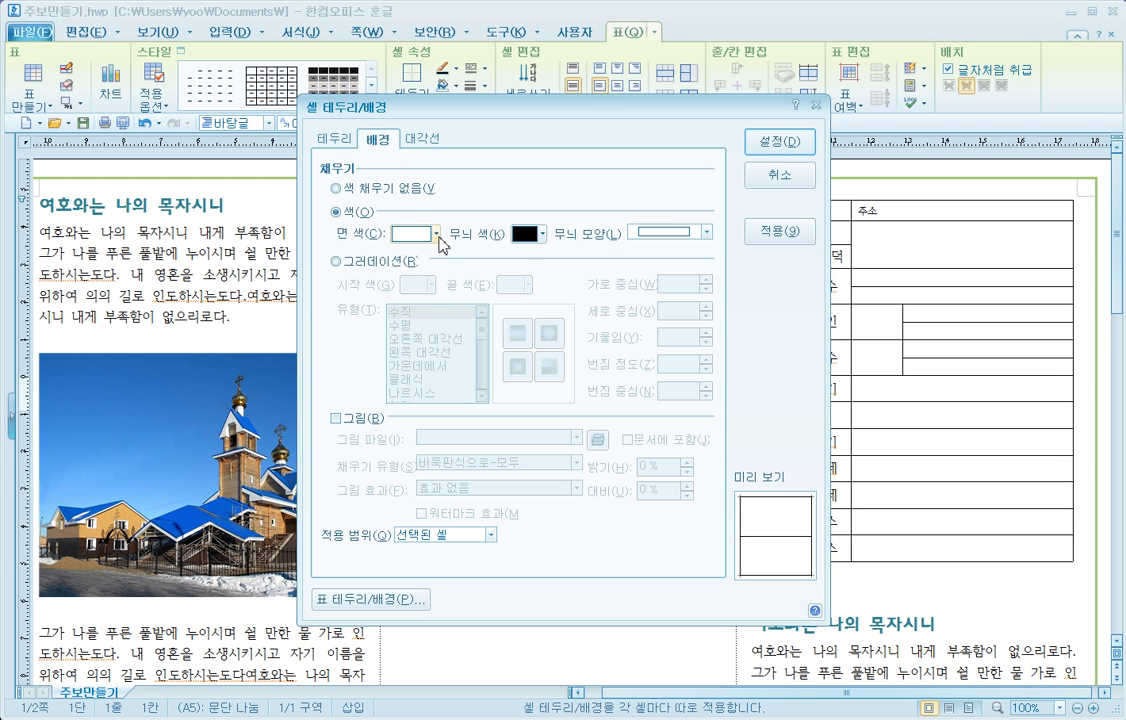
click(437, 236)
click(403, 285)
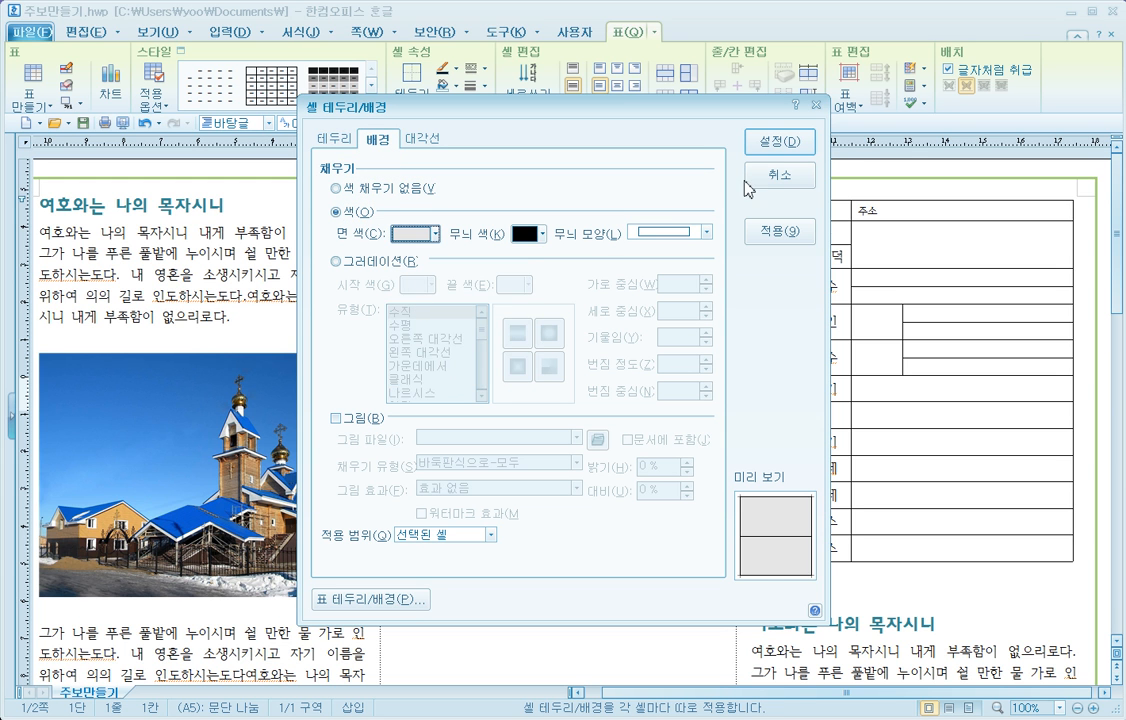
click(781, 146)
click(656, 505)
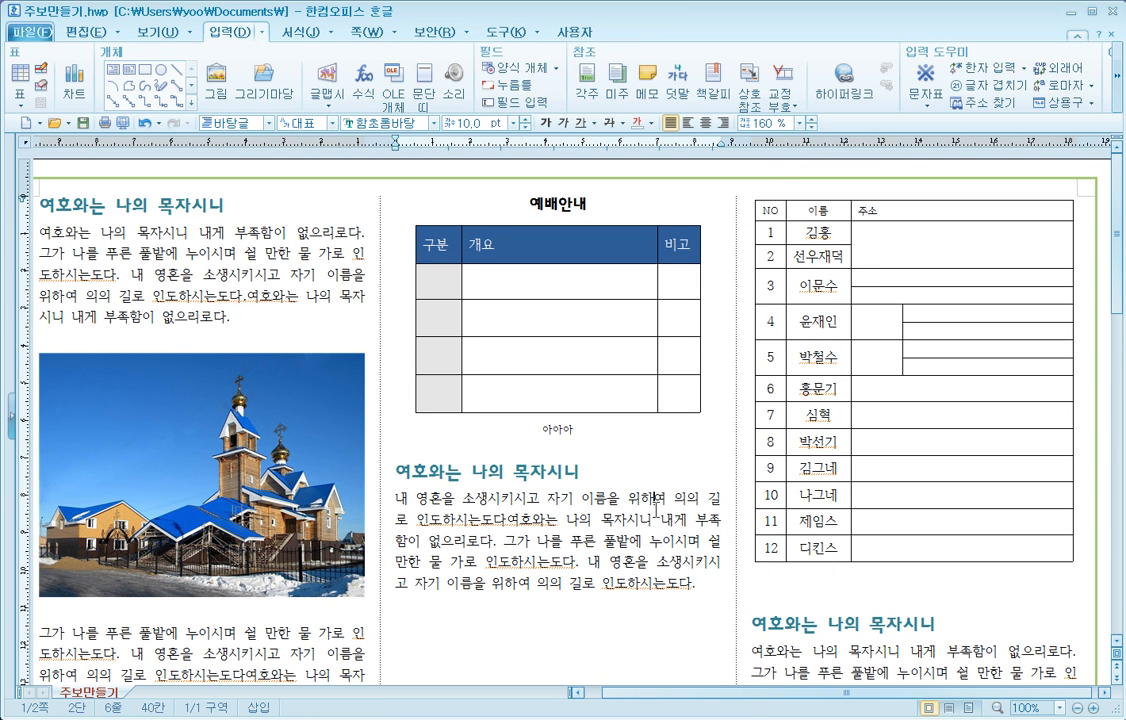